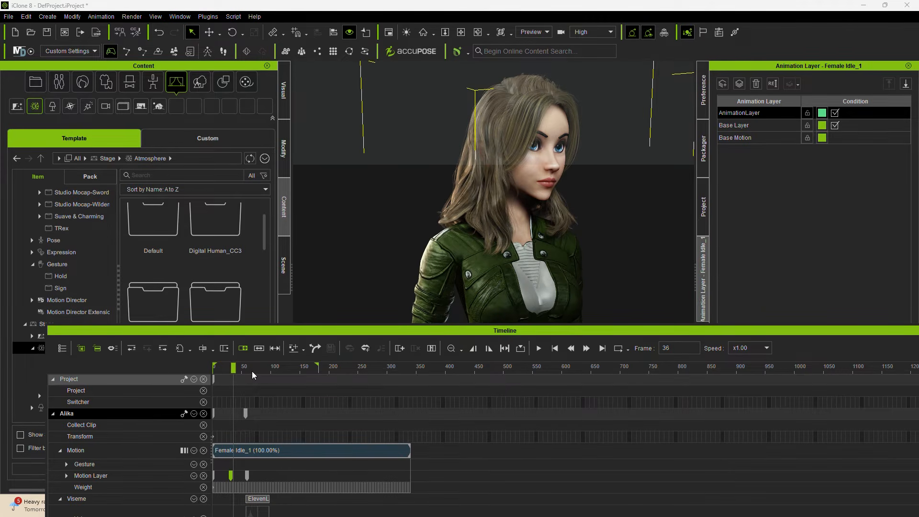
# Play the existing character animation from frame 0 a few times to review the head turn
pyautogui.moveTo(234, 367); pyautogui.dragTo(206, 371)
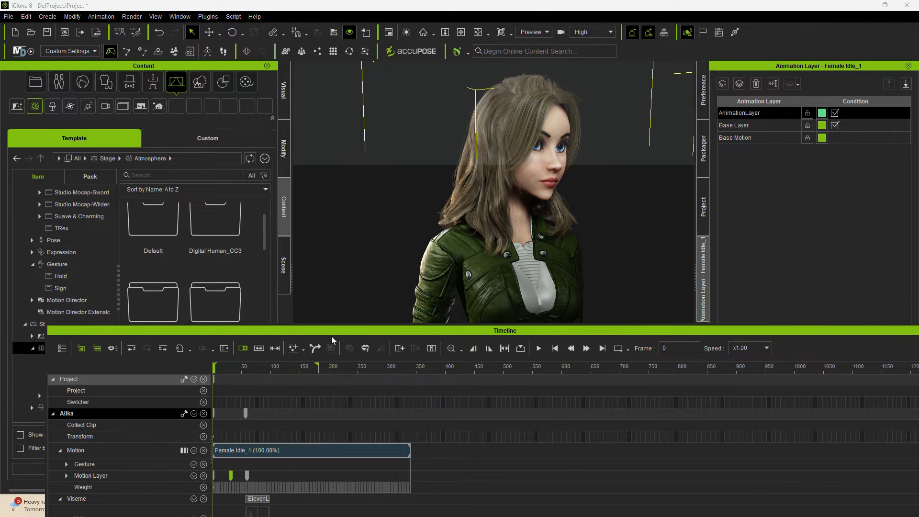
pyautogui.press('space')
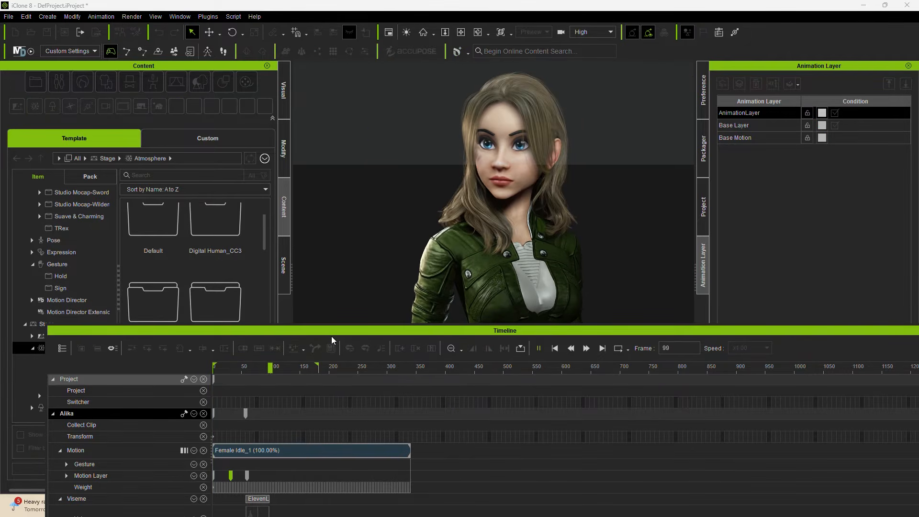
pyautogui.press('space')
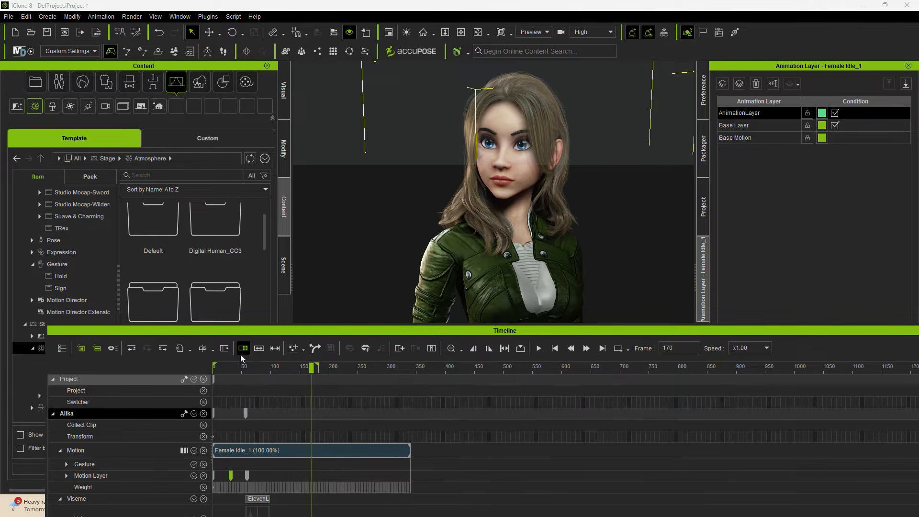
pyautogui.press('space')
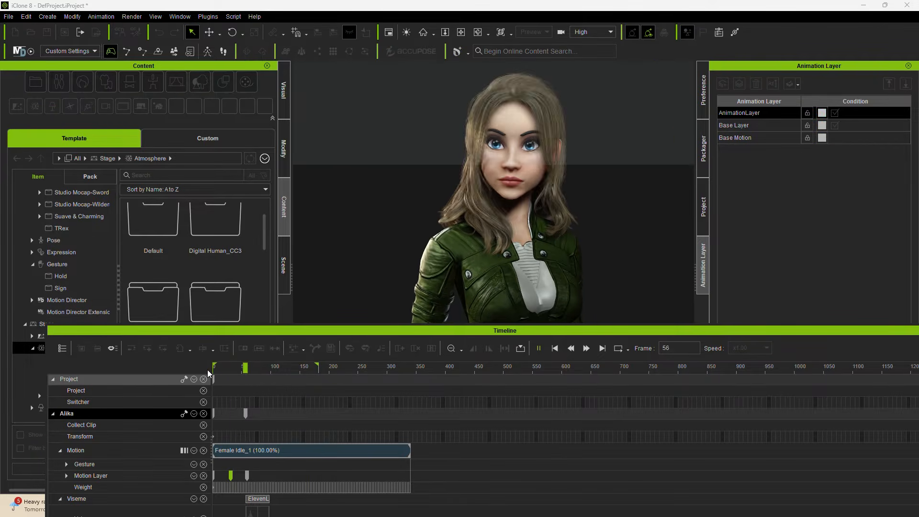
pyautogui.press('space')
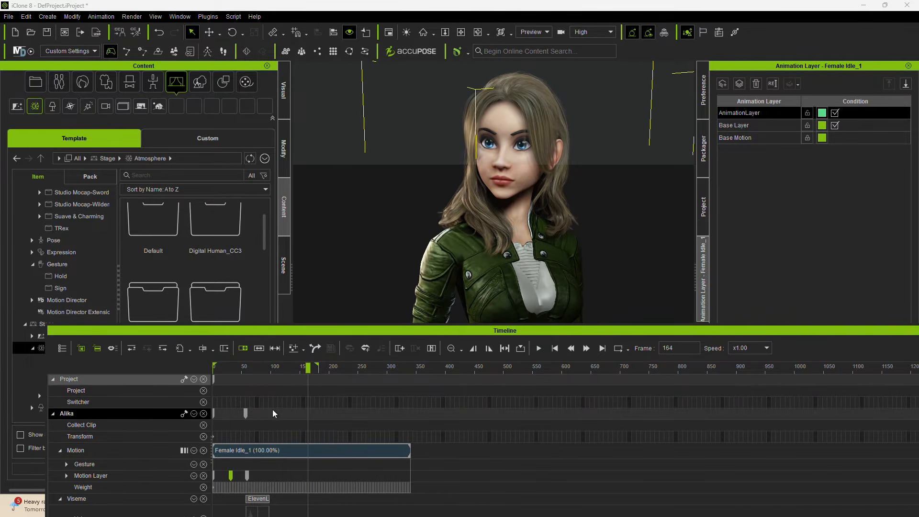
pyautogui.moveTo(314, 334); pyautogui.dragTo(339, 302)
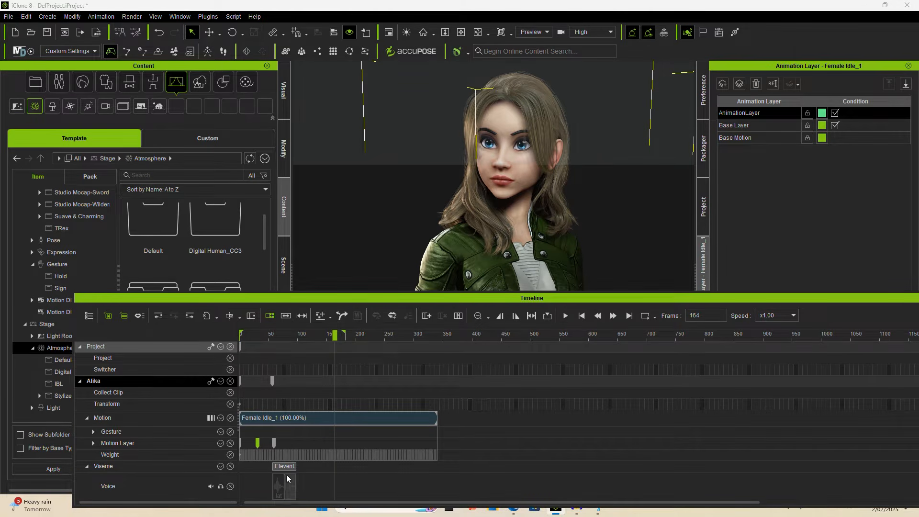
pyautogui.moveTo(279, 339); pyautogui.dragTo(239, 337)
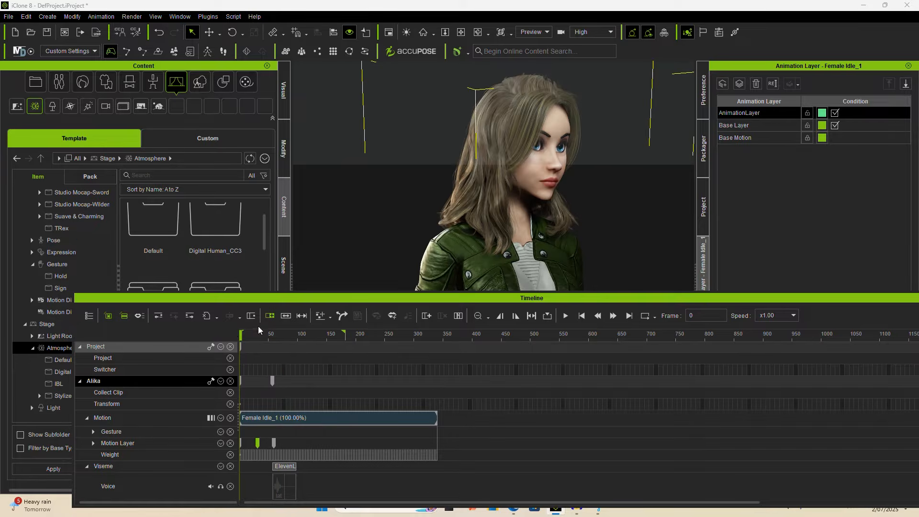
pyautogui.moveTo(295, 295); pyautogui.dragTo(312, 354)
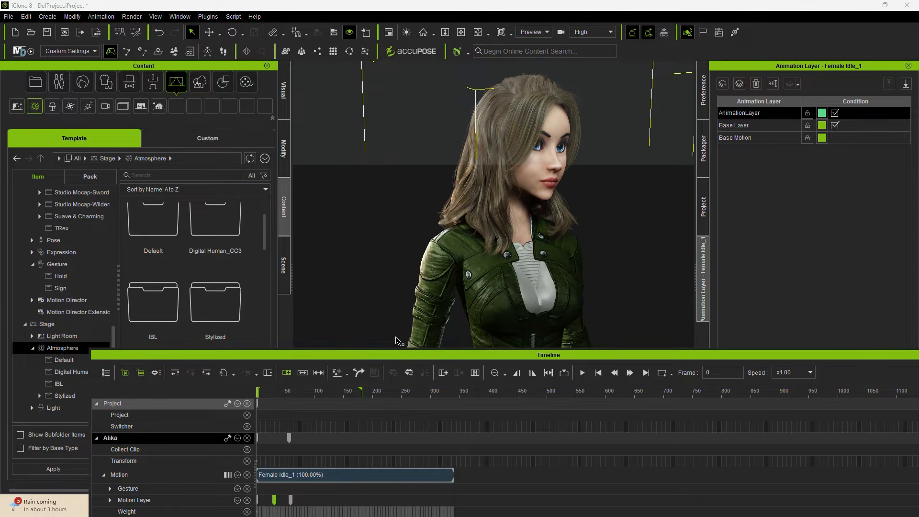
pyautogui.press('space')
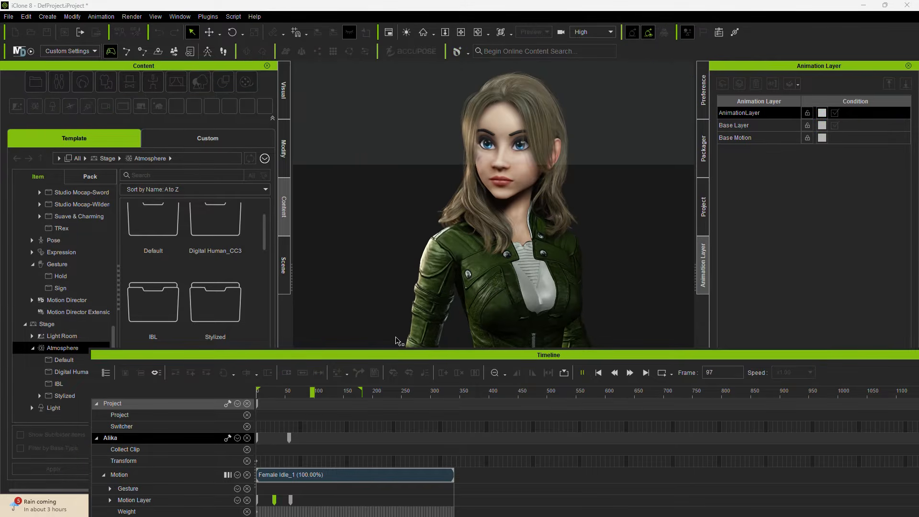
pyautogui.press('space')
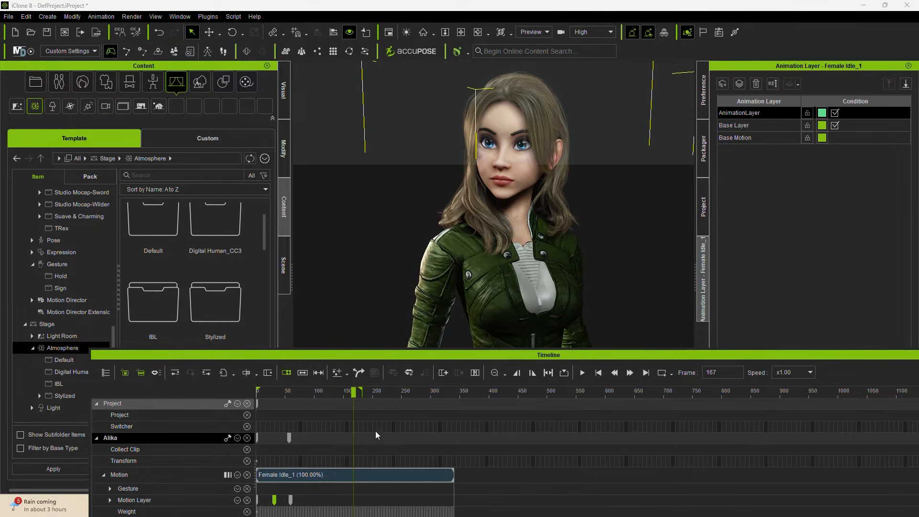
# Delete the Female Idle_1 clip from the character's Motion track and play the animation from frame 0 to check it
pyautogui.click(337, 474)
pyautogui.press('Delete')
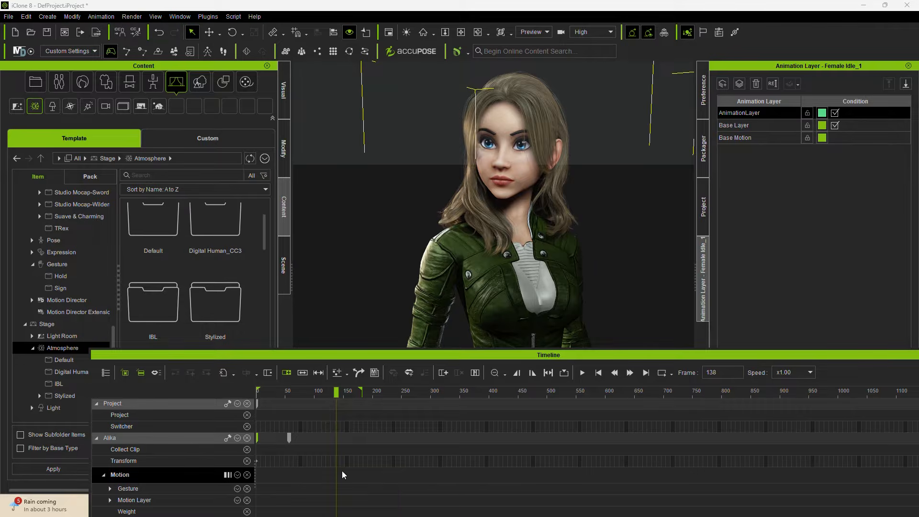
pyautogui.moveTo(288, 393); pyautogui.dragTo(252, 394)
pyautogui.press('space')
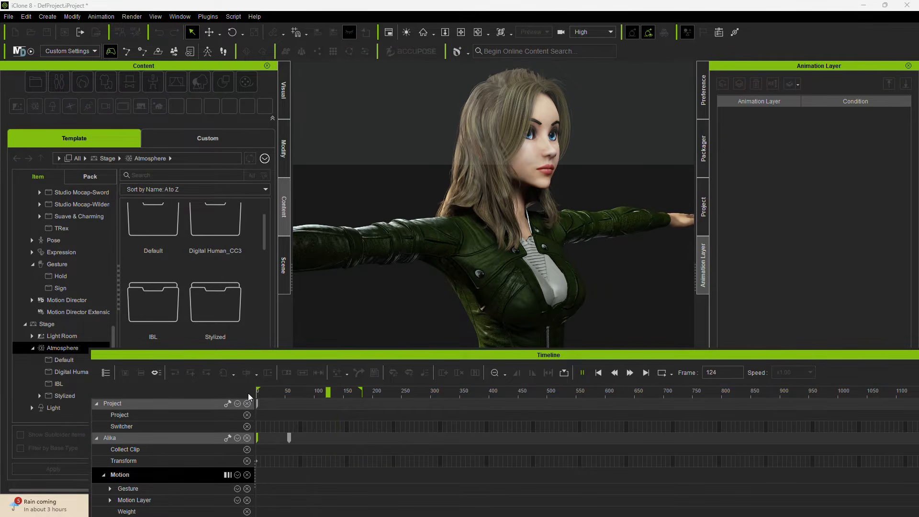
pyautogui.press('space')
pyautogui.moveTo(270, 394); pyautogui.dragTo(257, 395)
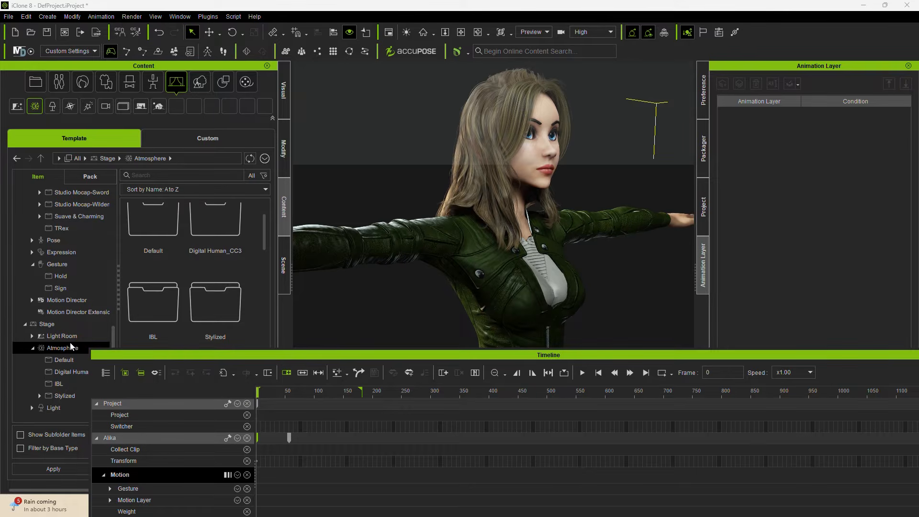
# Apply the Female Idle_1 motion from the 2.Human Female Idle folder to the character at frame 0
pyautogui.scroll(2, 94, 258)
pyautogui.moveTo(117, 323); pyautogui.dragTo(125, 214)
pyautogui.click(69, 212)
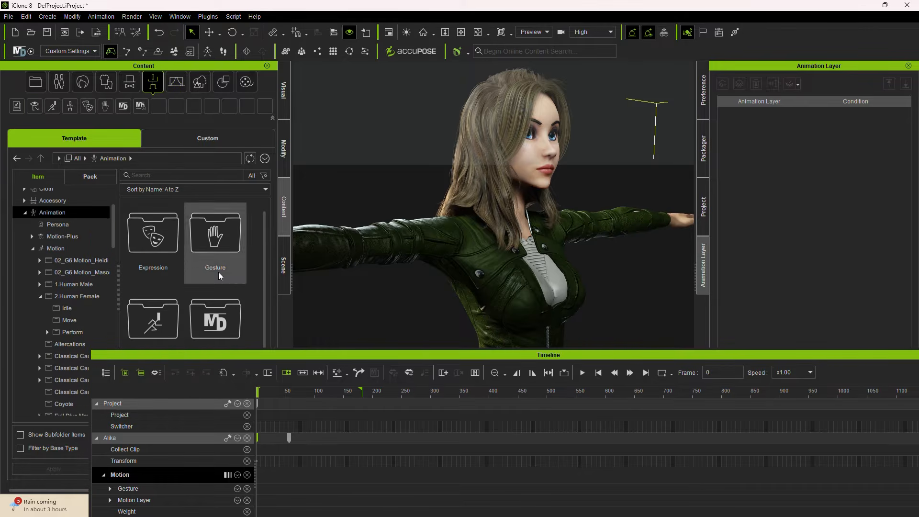
pyautogui.moveTo(232, 352); pyautogui.dragTo(191, 400)
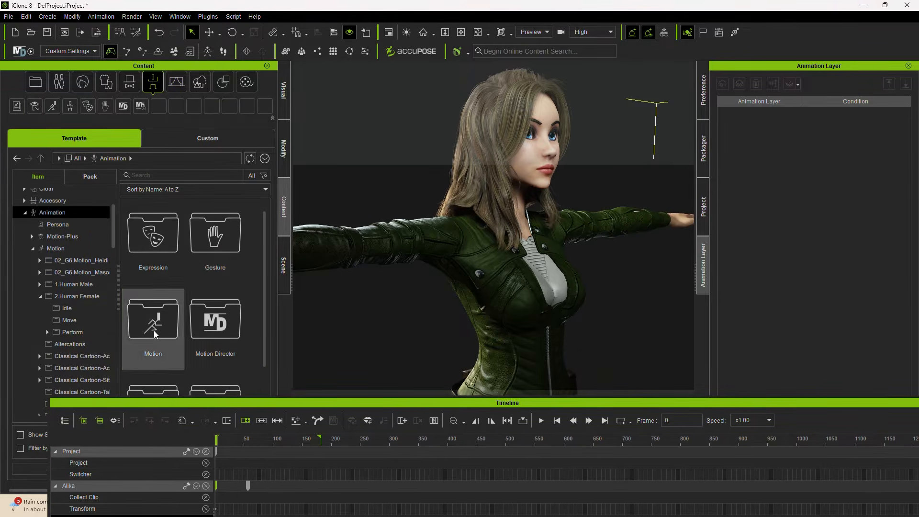
pyautogui.click(182, 315)
pyautogui.doubleClick(183, 314)
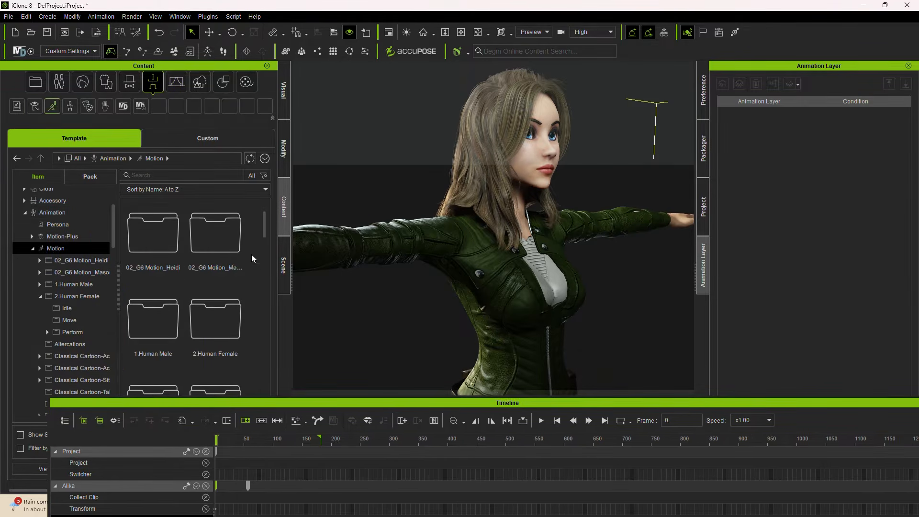
pyautogui.doubleClick(194, 315)
pyautogui.click(148, 234)
pyautogui.doubleClick(148, 234)
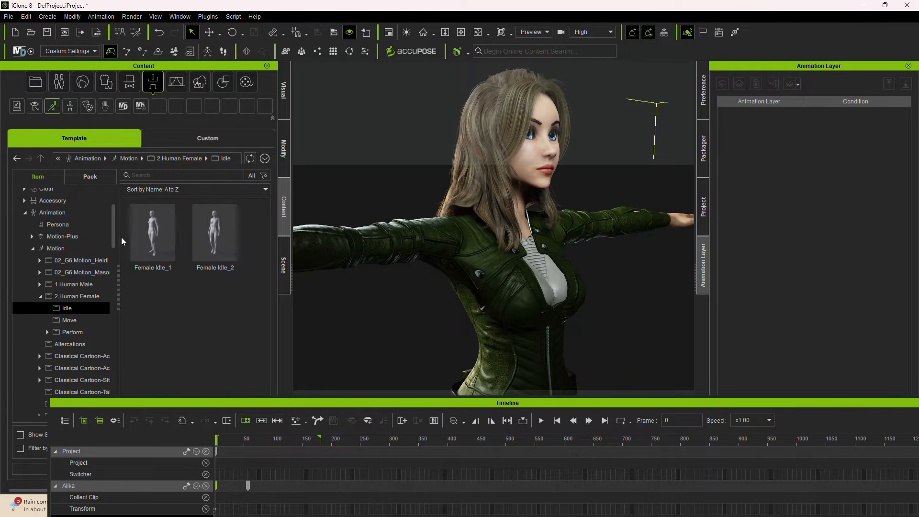
pyautogui.doubleClick(142, 240)
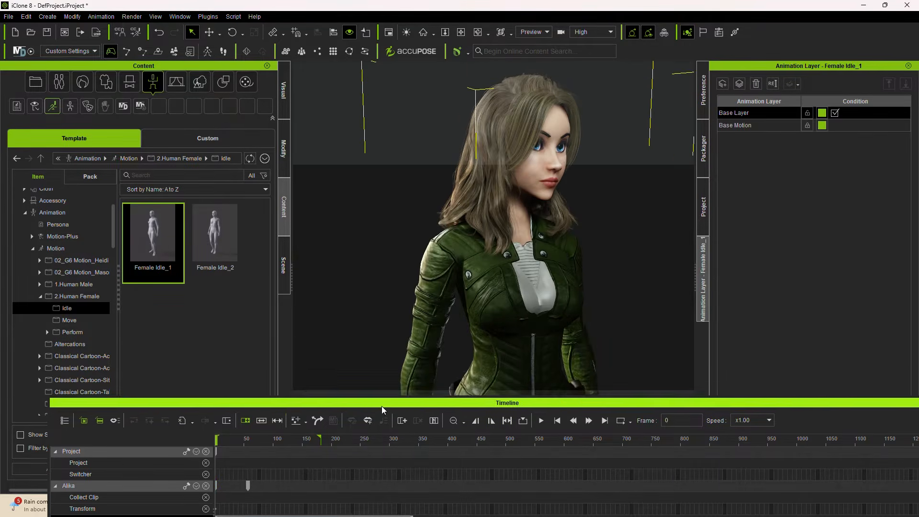
# Play the reapplied idle motion from frame 0 to review the character's movement
pyautogui.moveTo(382, 406); pyautogui.dragTo(457, 346)
pyautogui.click(307, 383)
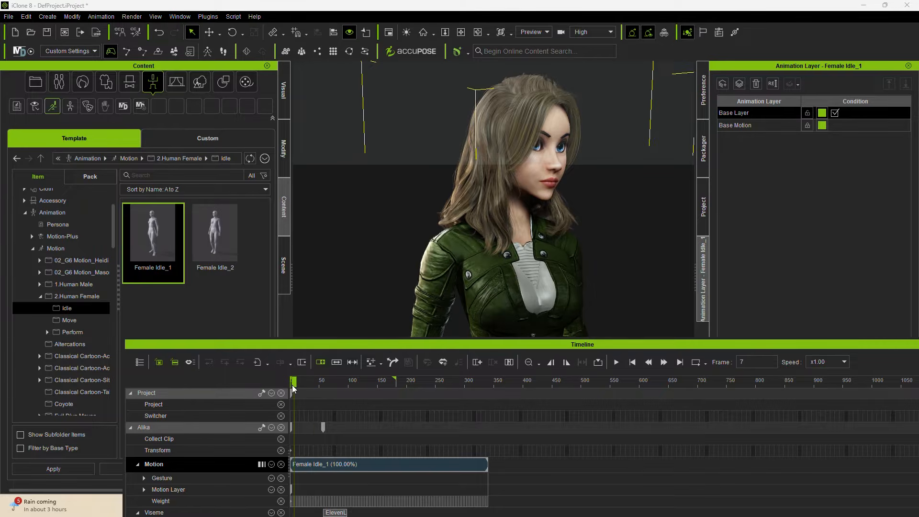
pyautogui.click(292, 385)
pyautogui.press('space')
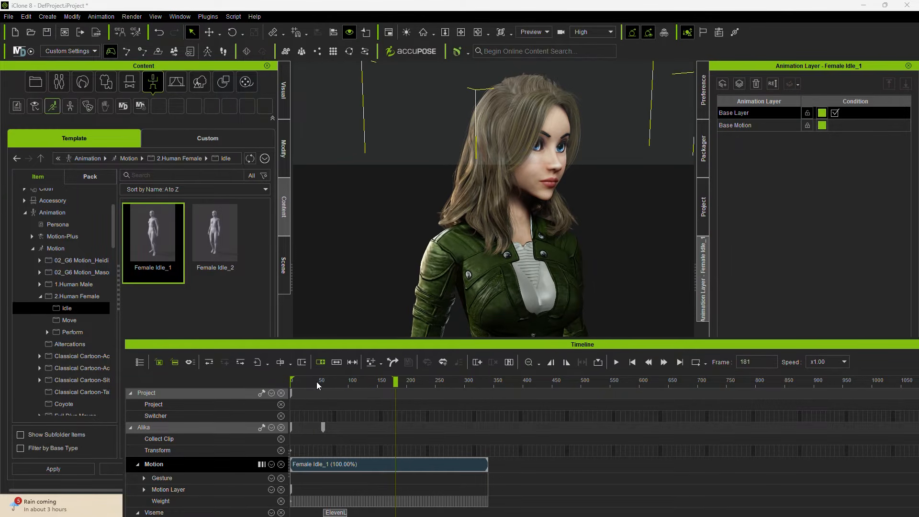
pyautogui.moveTo(317, 381); pyautogui.dragTo(278, 384)
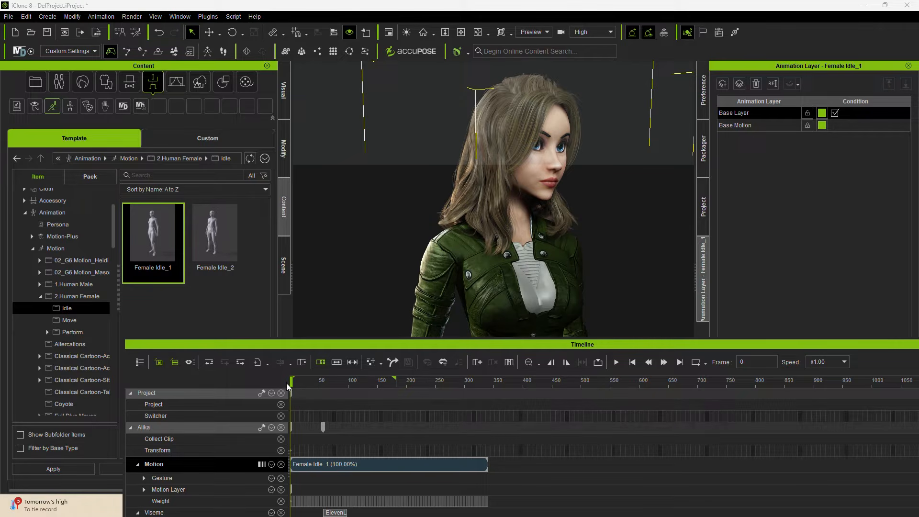
pyautogui.press('space')
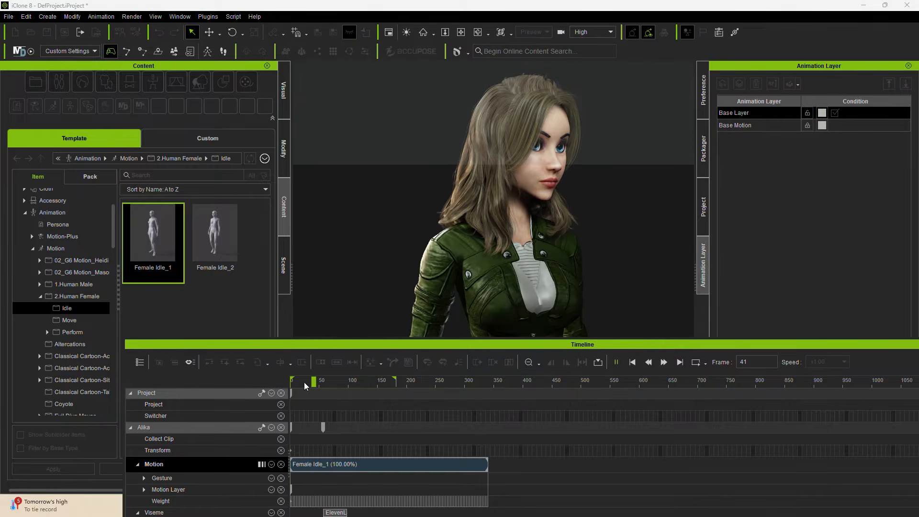
pyautogui.press('space')
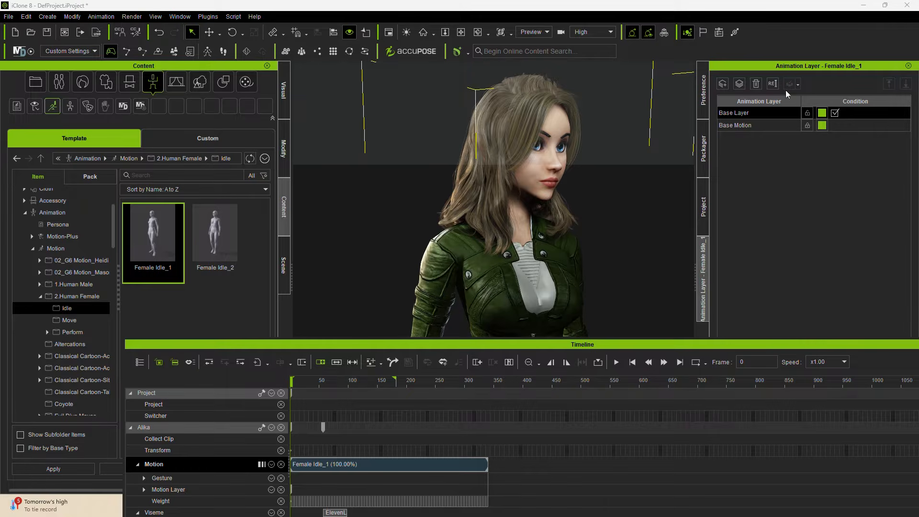
# Add a new animation layer above the Base Layer and move the playhead to frame 50
pyautogui.click(724, 86)
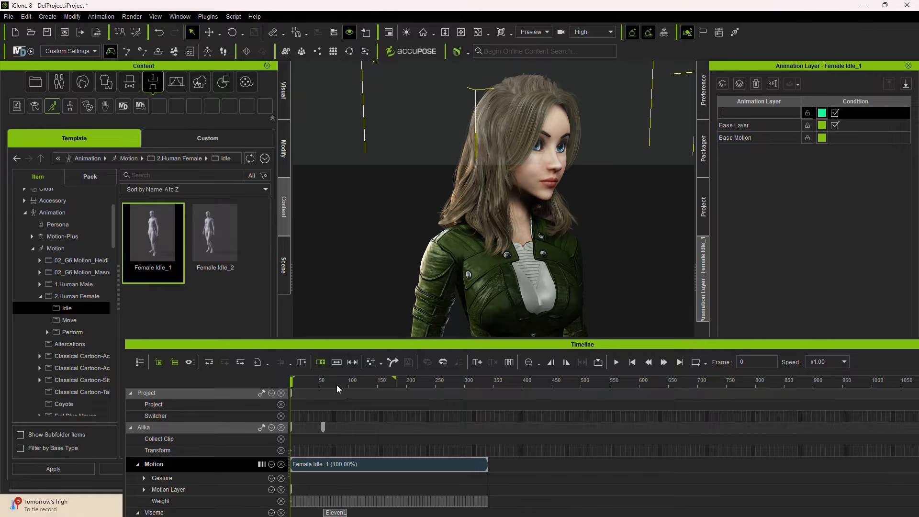
pyautogui.moveTo(315, 382); pyautogui.dragTo(320, 380)
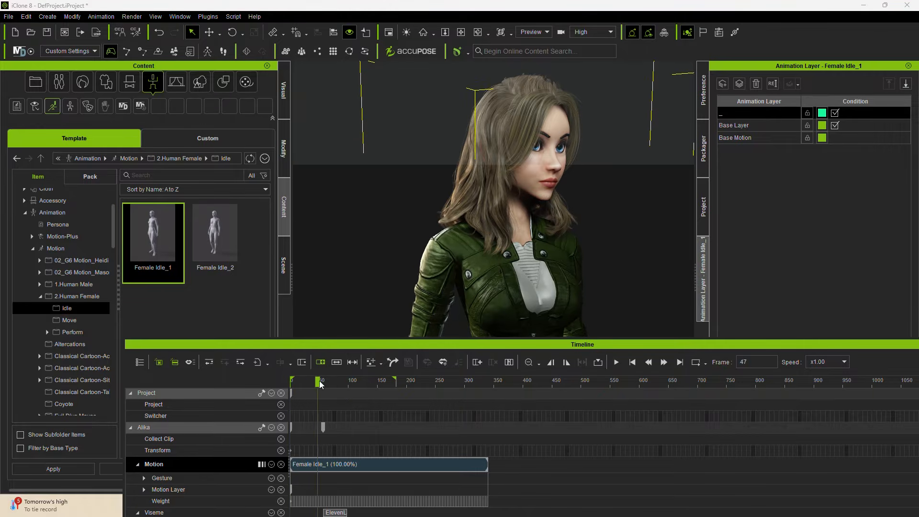
pyautogui.moveTo(361, 347); pyautogui.dragTo(365, 303)
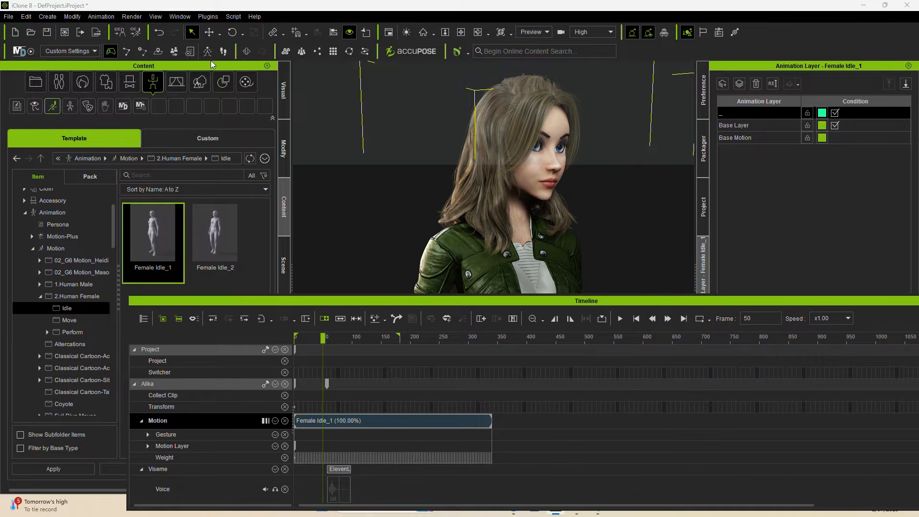
pyautogui.click(746, 201)
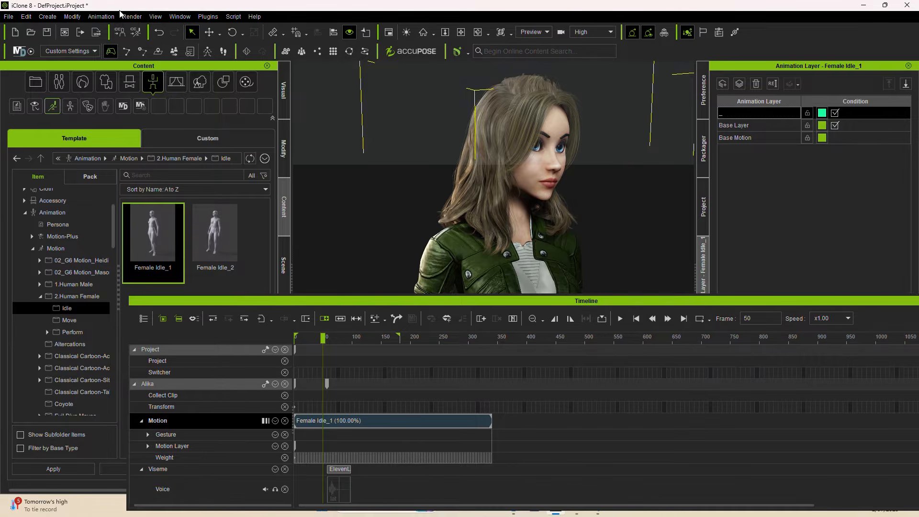
# Open Edit Motion Layer, select the head control, and set a key at frame 50
pyautogui.click(101, 16)
pyautogui.click(163, 95)
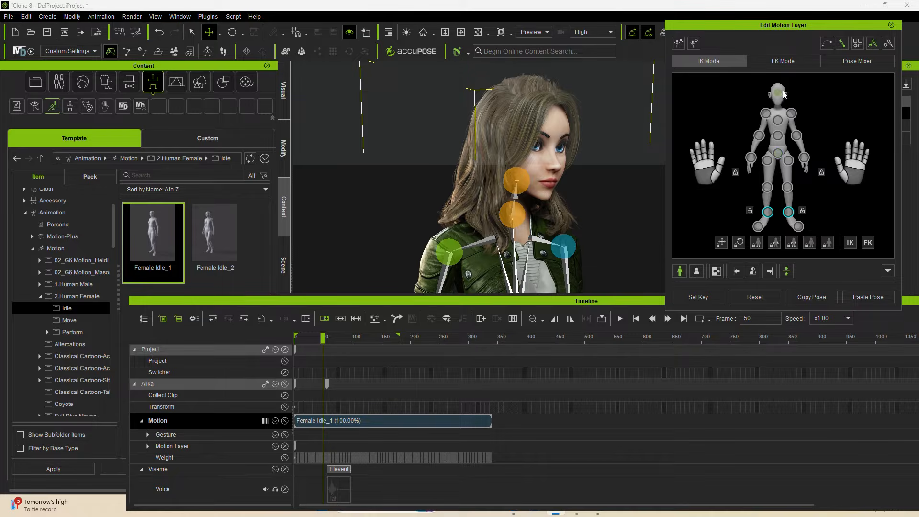
pyautogui.click(779, 92)
pyautogui.click(736, 271)
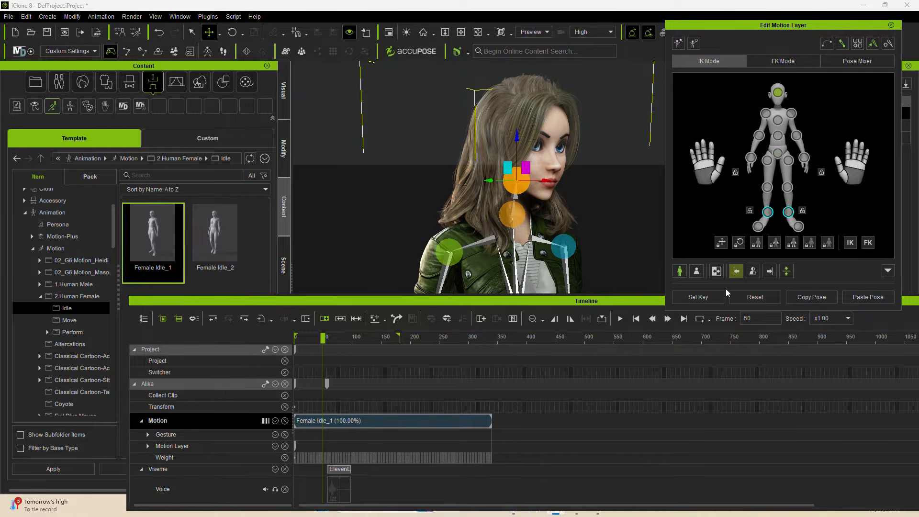
pyautogui.click(694, 298)
# At frame 69, rotate the head around its vertical axis so the character faces the camera
pyautogui.click(322, 339)
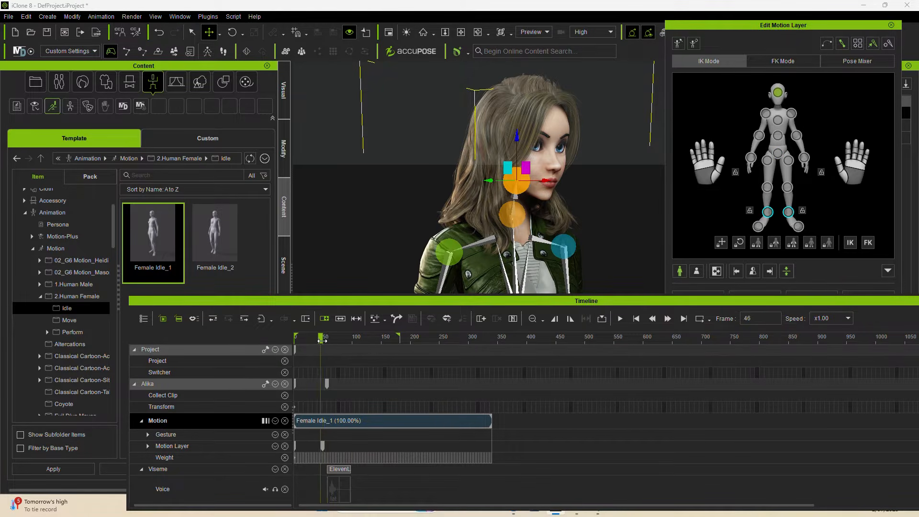
pyautogui.moveTo(321, 339); pyautogui.dragTo(336, 340)
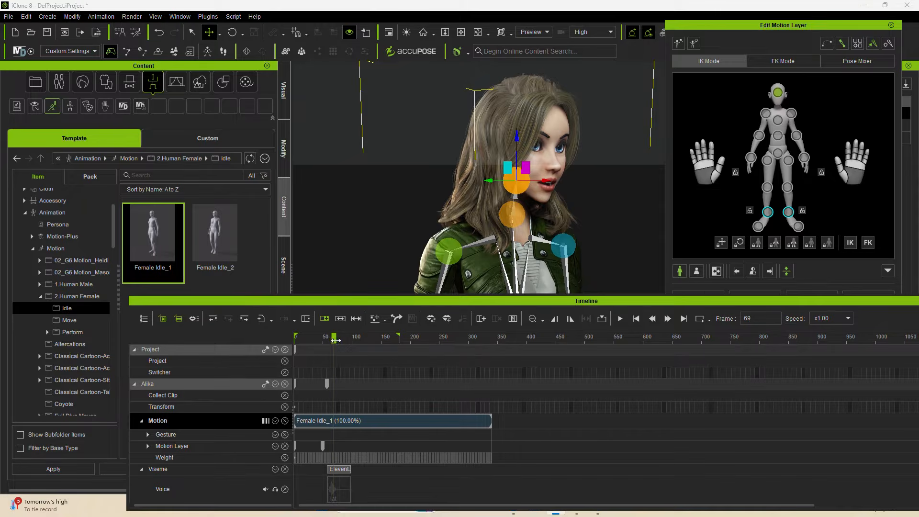
pyautogui.click(232, 31)
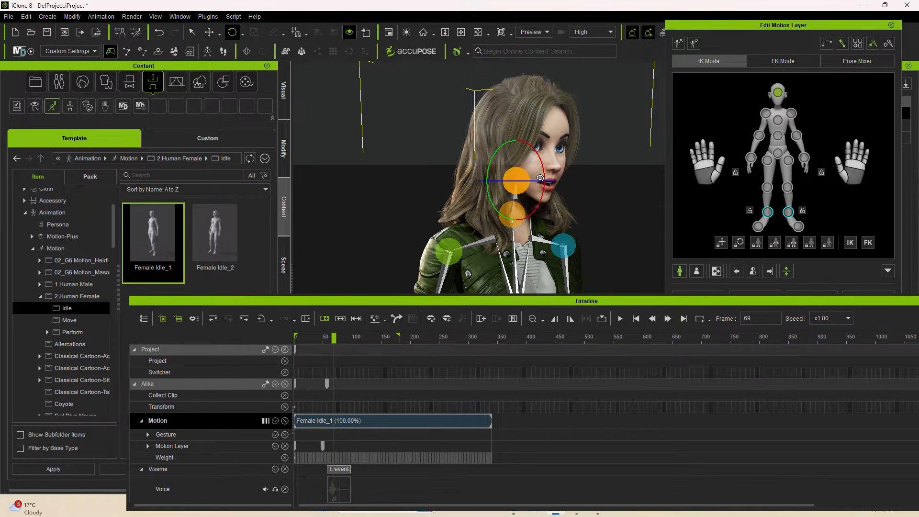
pyautogui.moveTo(540, 179); pyautogui.dragTo(512, 187)
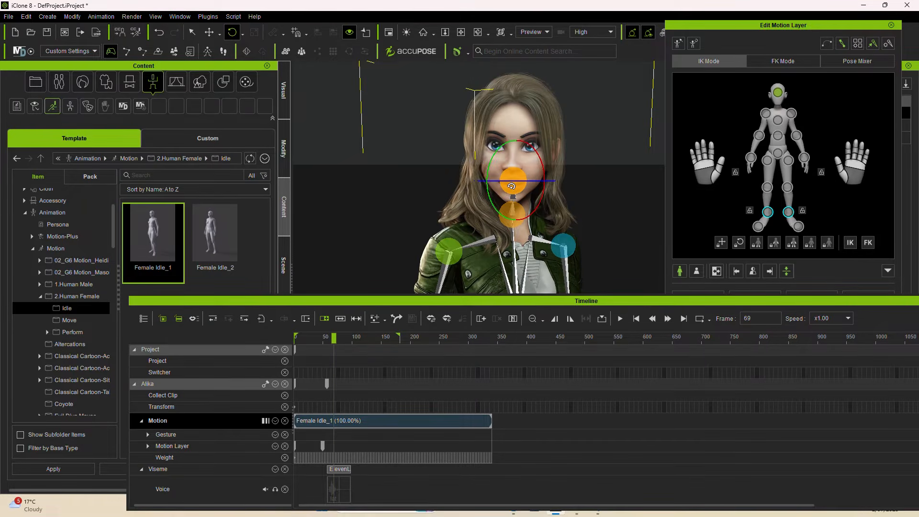
# Play the animation from about frame 44 to check the new head turn
pyautogui.click(319, 338)
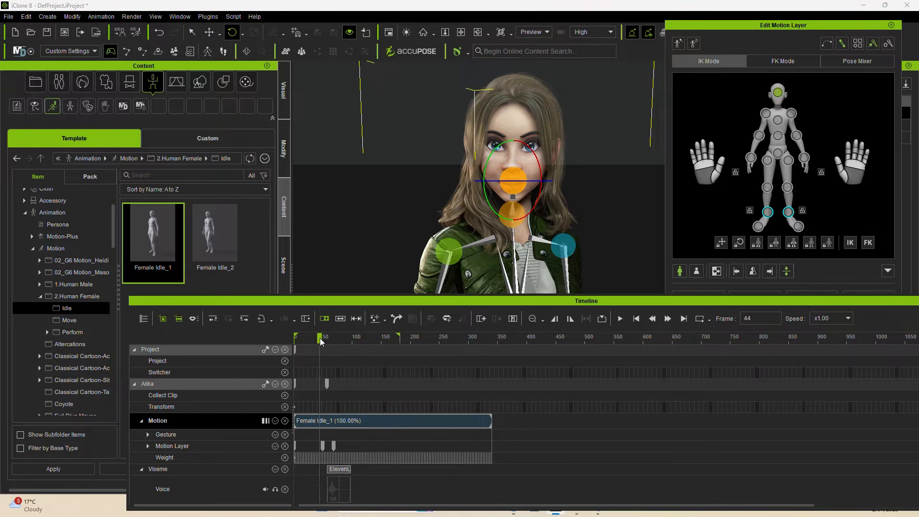
pyautogui.press('space')
pyautogui.press('space')
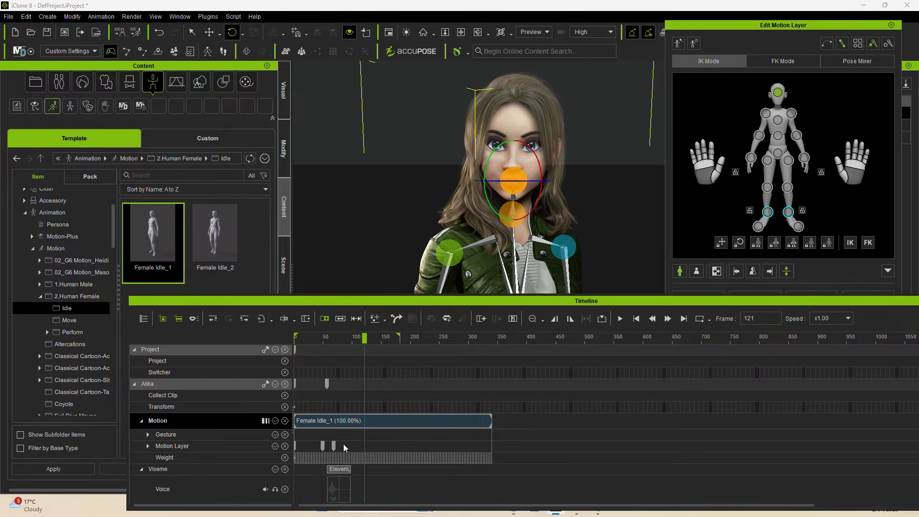
# At the frame 69 key, rotate the head further around its vertical axis, slightly past the camera, and play the result
pyautogui.click(334, 445)
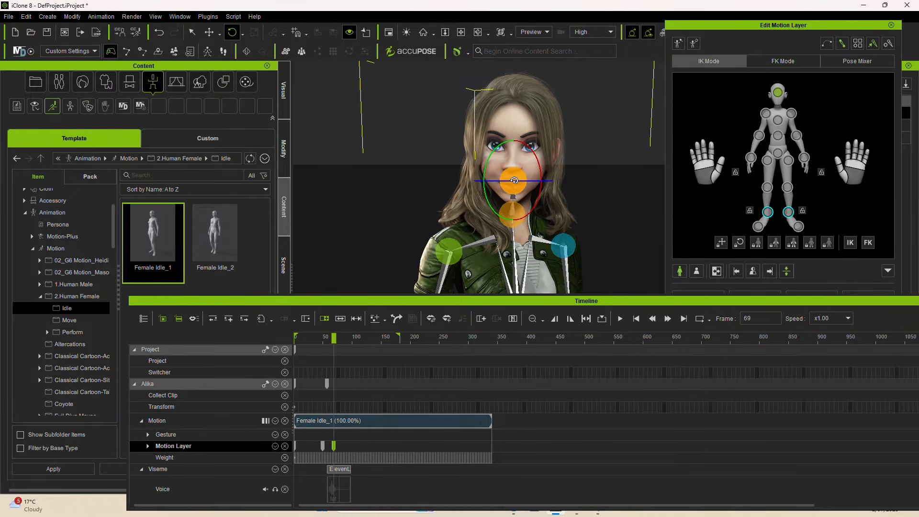
pyautogui.moveTo(514, 180); pyautogui.dragTo(486, 171)
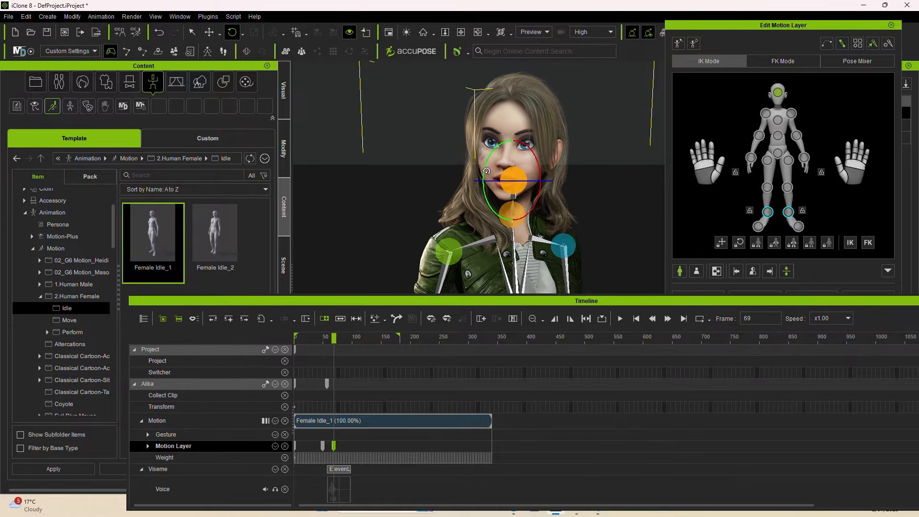
pyautogui.press('space')
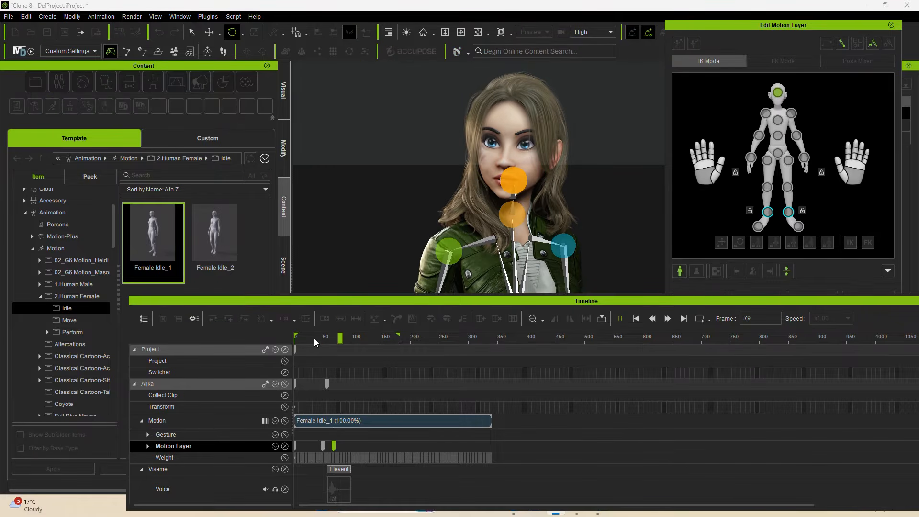
pyautogui.press('space')
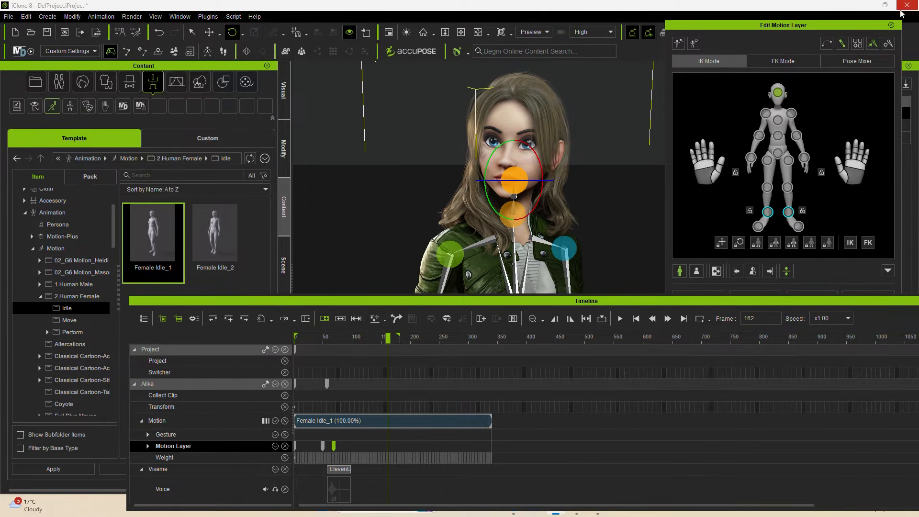
# Close Edit Motion Layer and replay the head turn several times, starting just before and around the frame 50 key
pyautogui.click(891, 24)
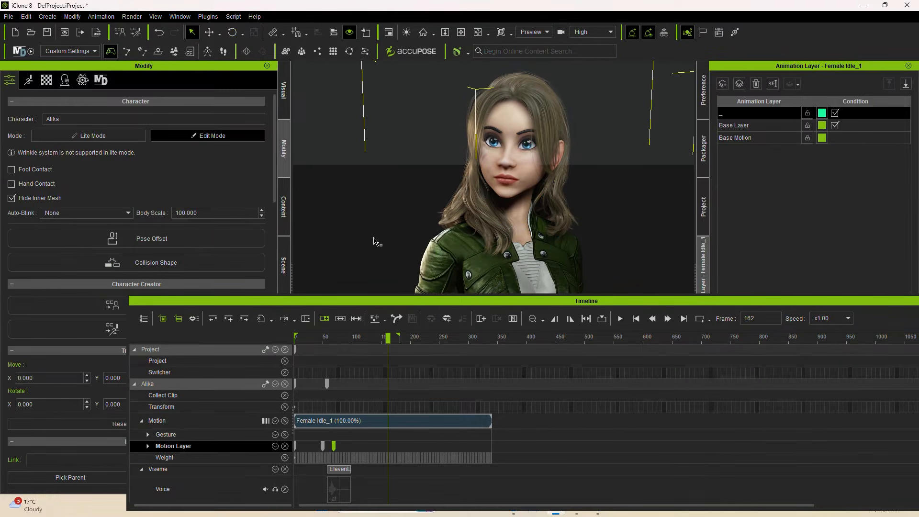
pyautogui.click(309, 338)
pyautogui.press('space')
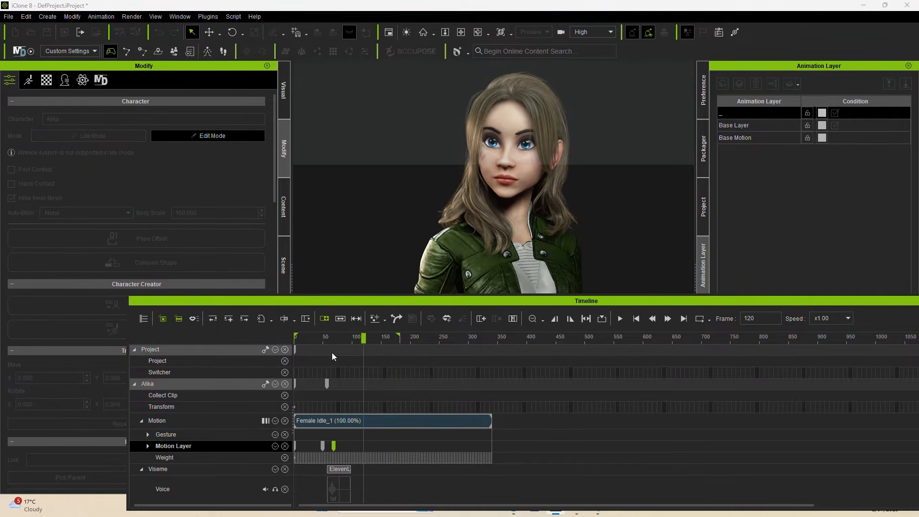
pyautogui.click(320, 338)
pyautogui.press('space')
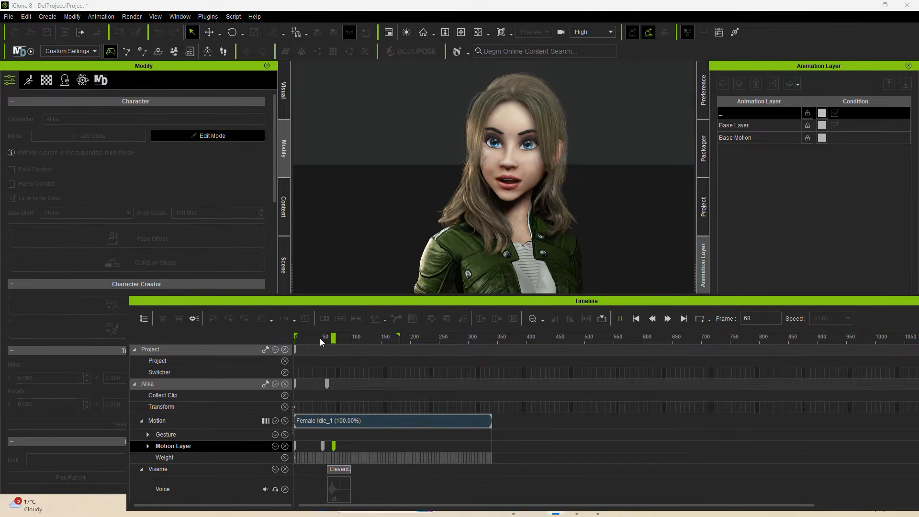
pyautogui.press('space')
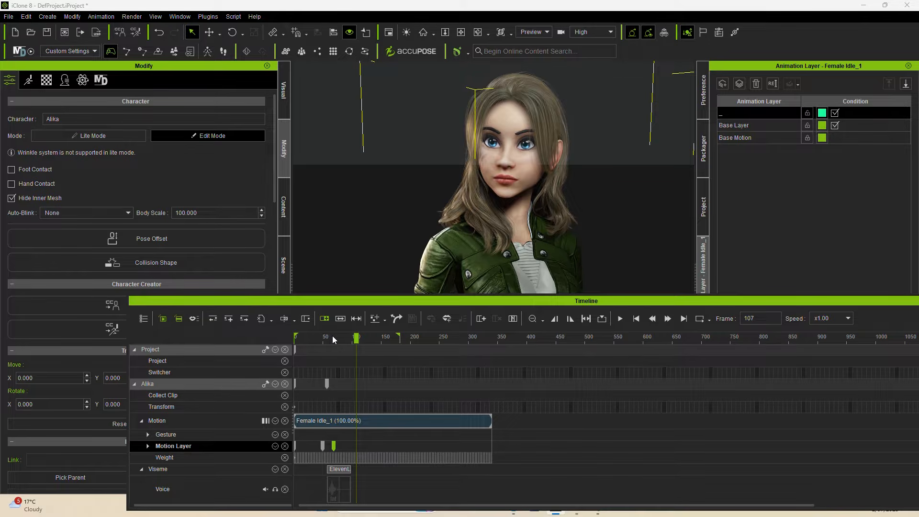
pyautogui.click(326, 338)
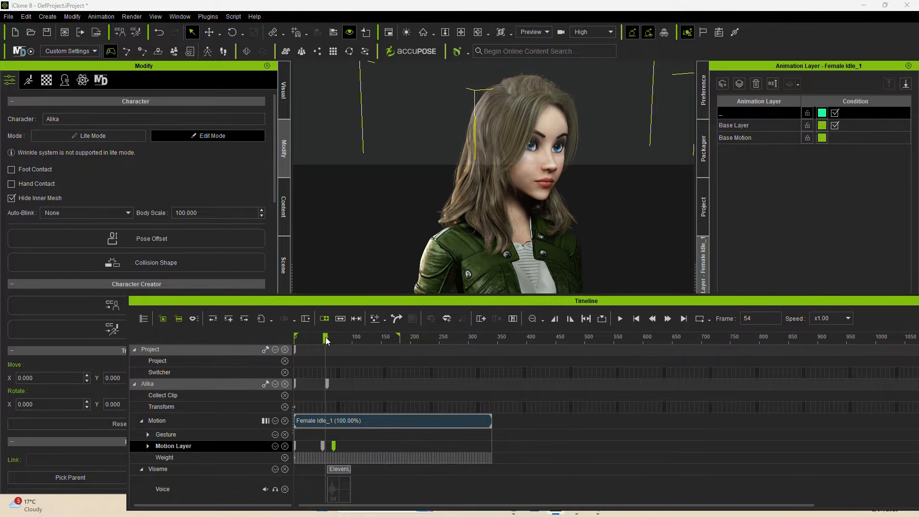
pyautogui.press('space')
pyautogui.press('space')
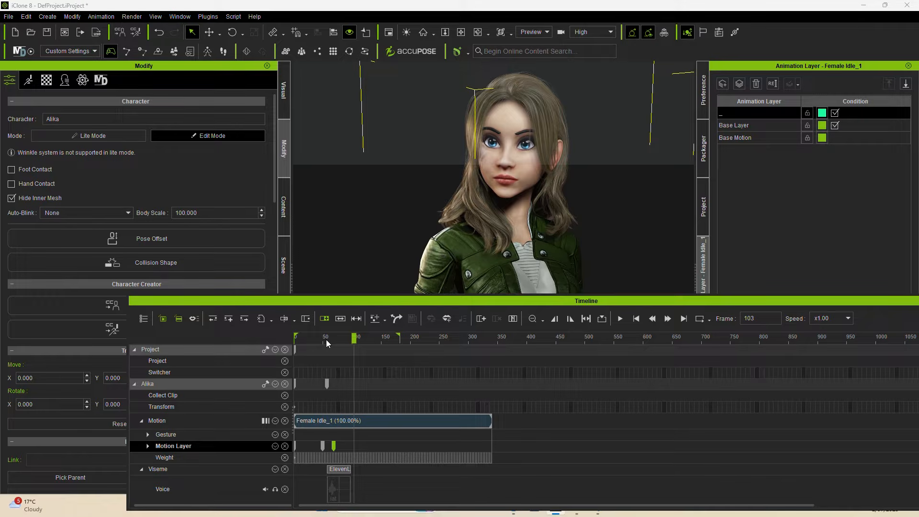
pyautogui.click(320, 337)
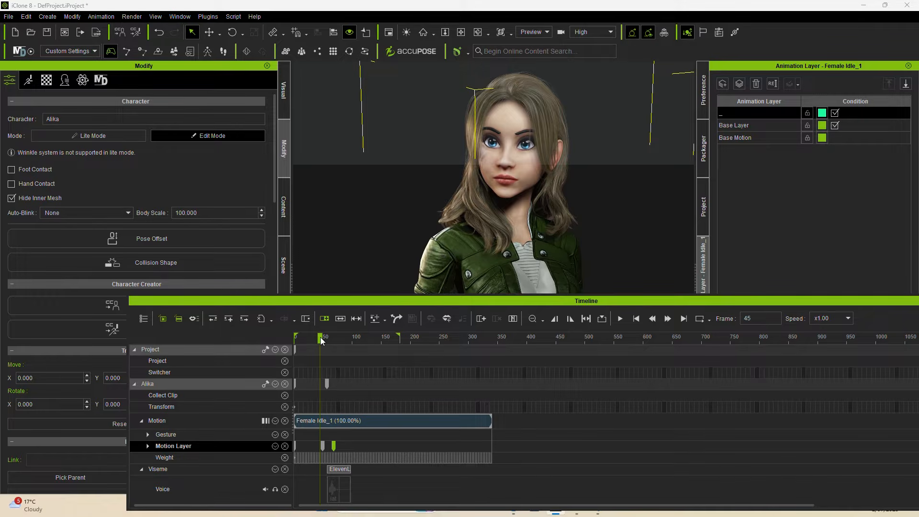
pyautogui.press('space')
pyautogui.press('space')
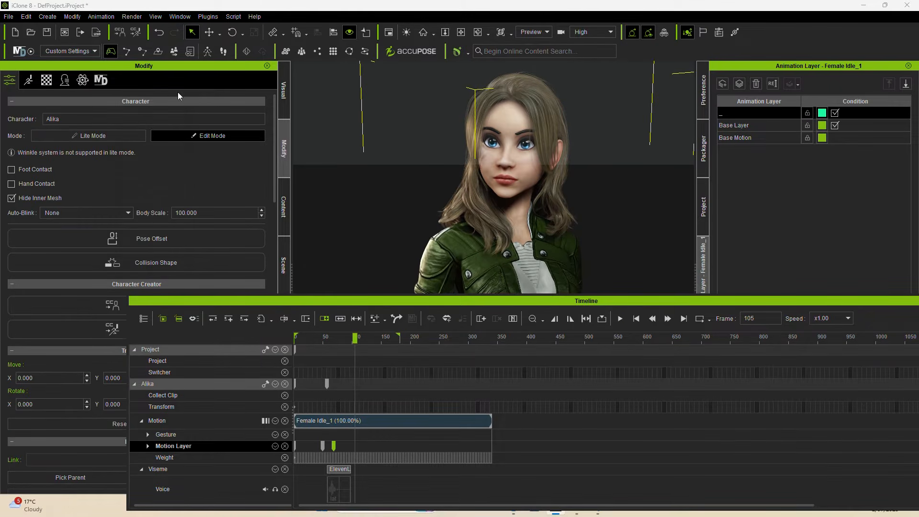
# Reopen Edit Motion Layer and, at frame 105, rotate the head slightly further in the direction of the turn
pyautogui.click(101, 16)
pyautogui.click(132, 95)
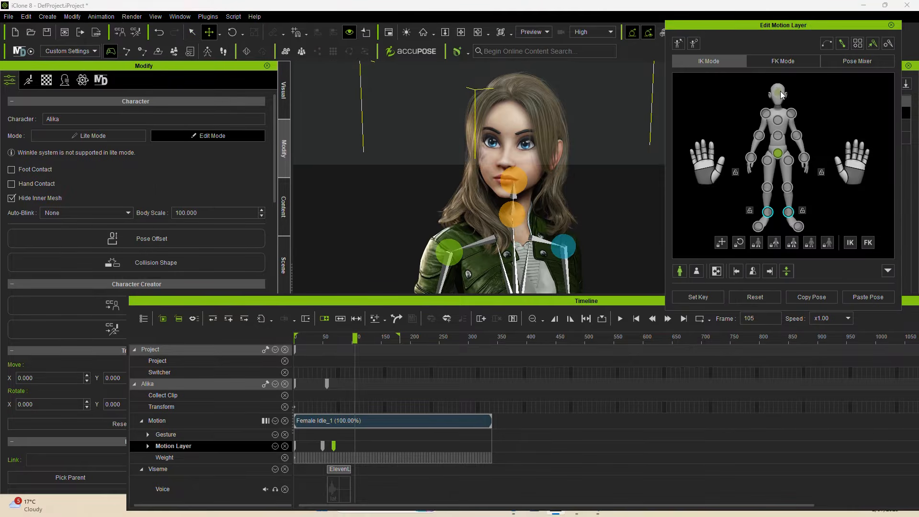
pyautogui.click(779, 92)
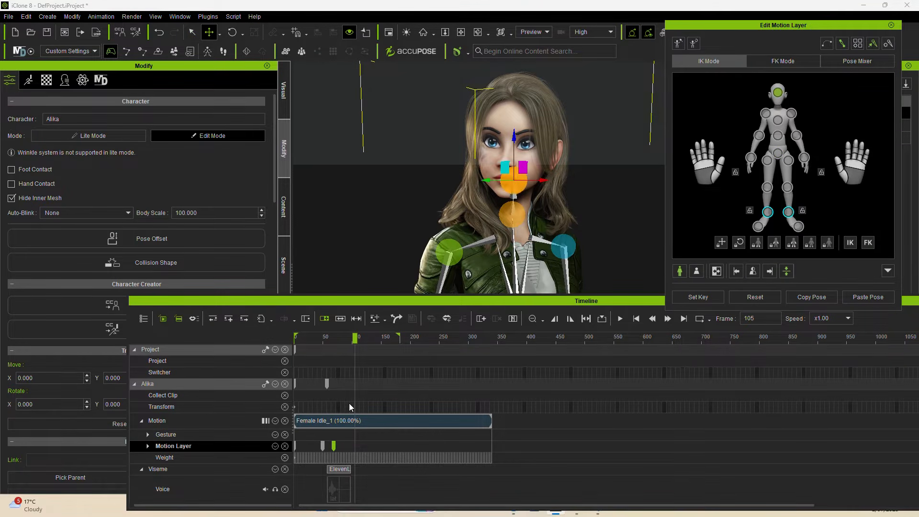
pyautogui.press('e')
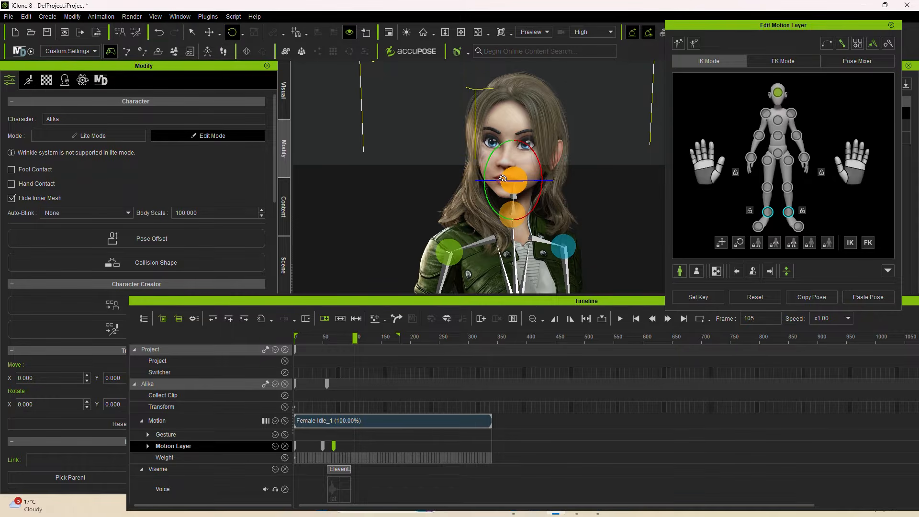
pyautogui.moveTo(503, 179); pyautogui.dragTo(534, 158)
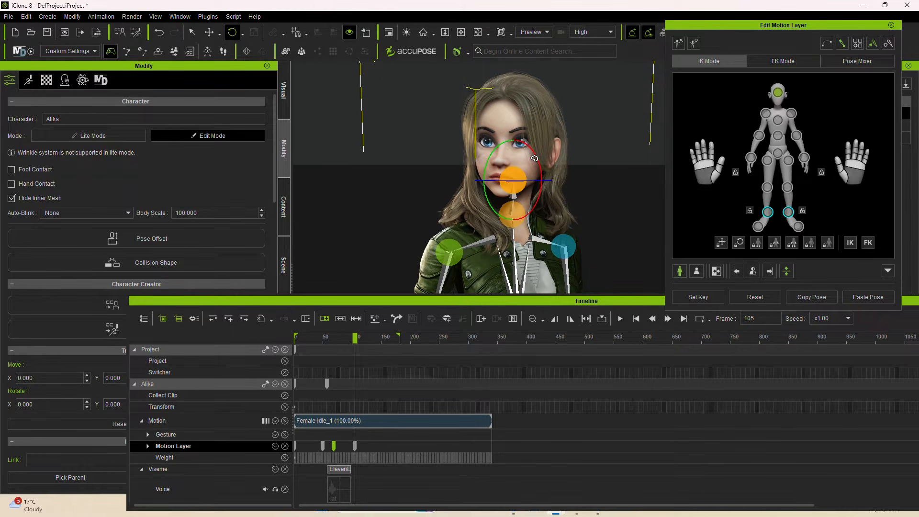
# Play the animation from about frame 32 to check how the head settles after the turn
pyautogui.press('space')
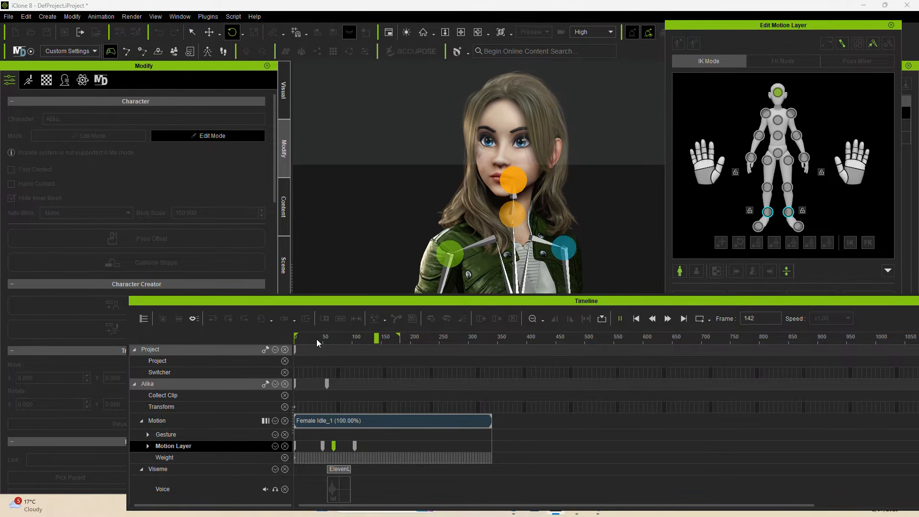
pyautogui.press('space')
pyautogui.press('space')
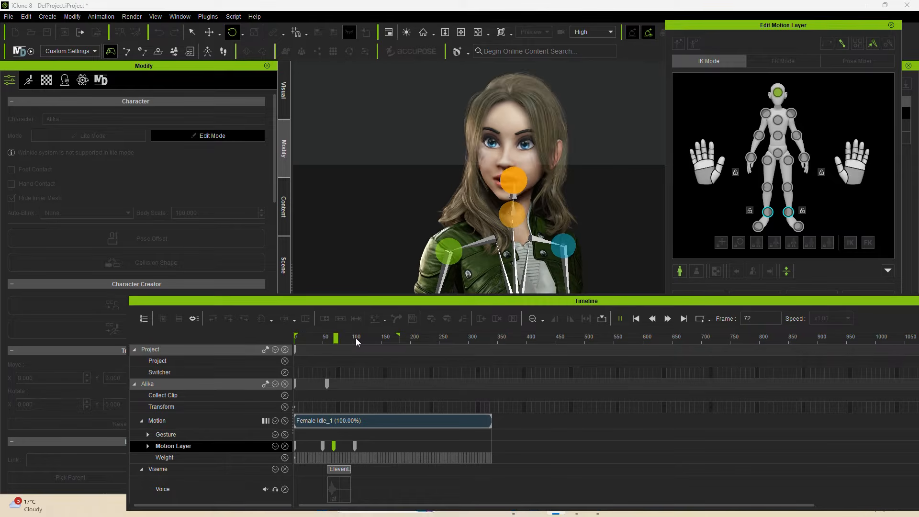
pyautogui.press('space')
pyautogui.click(312, 337)
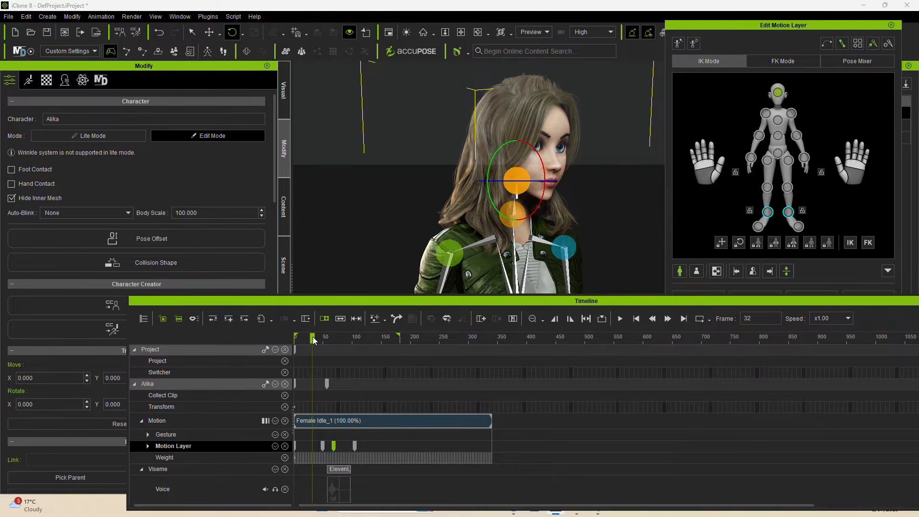
pyautogui.press('space')
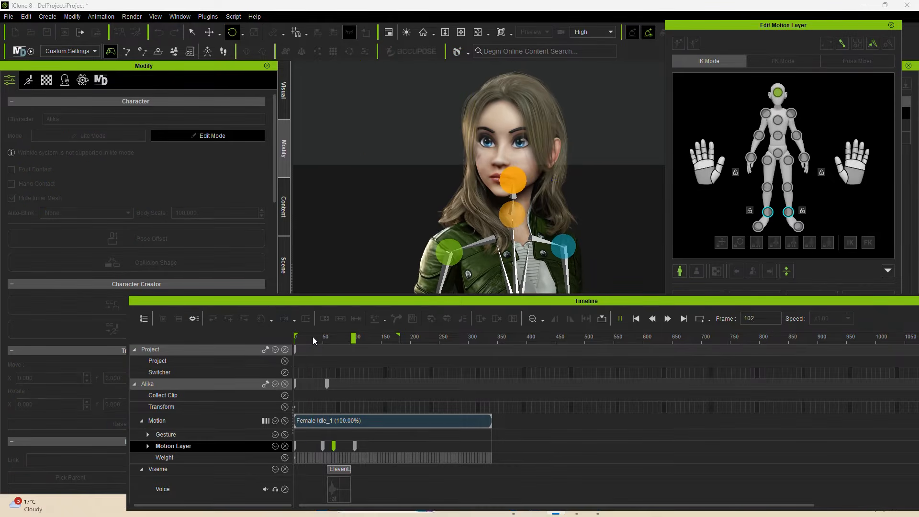
pyautogui.press('space')
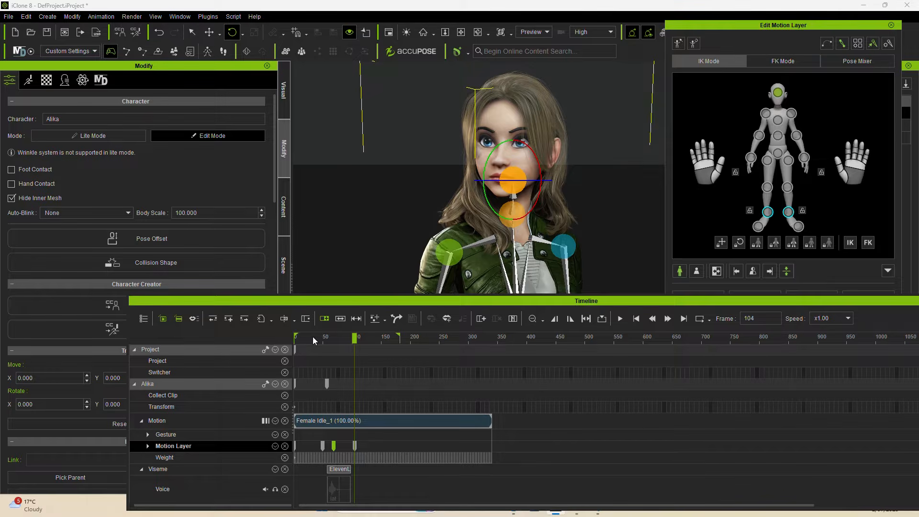
# At frame 58, midway through the turn, rotate the head control so that the head dips downward
pyautogui.moveTo(315, 337); pyautogui.dragTo(328, 338)
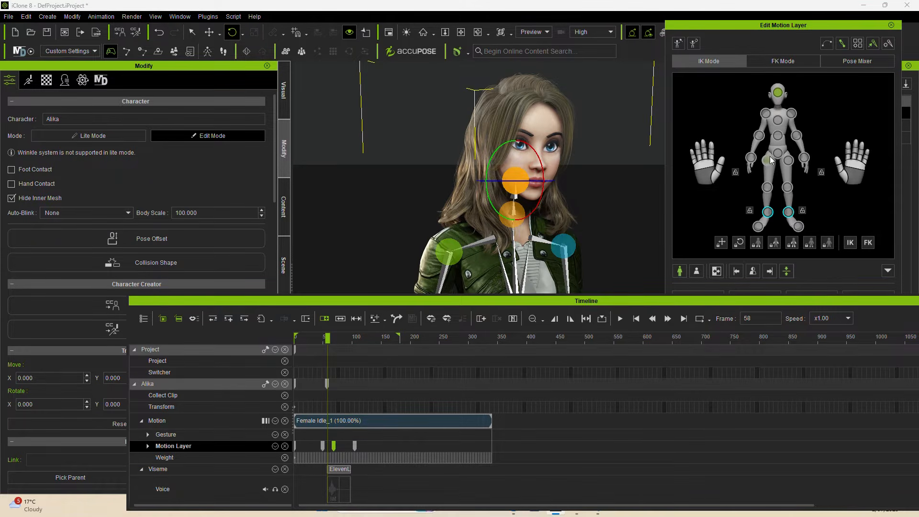
pyautogui.click(778, 97)
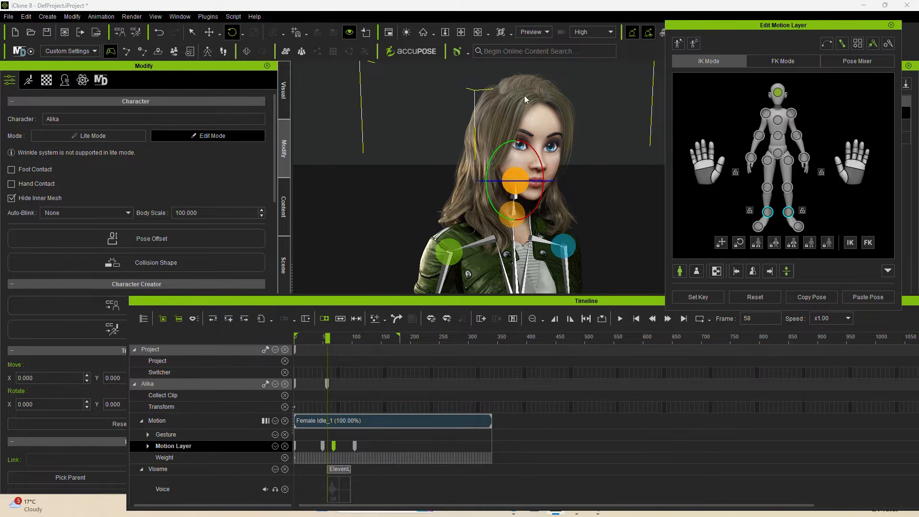
pyautogui.moveTo(532, 171); pyautogui.dragTo(490, 169)
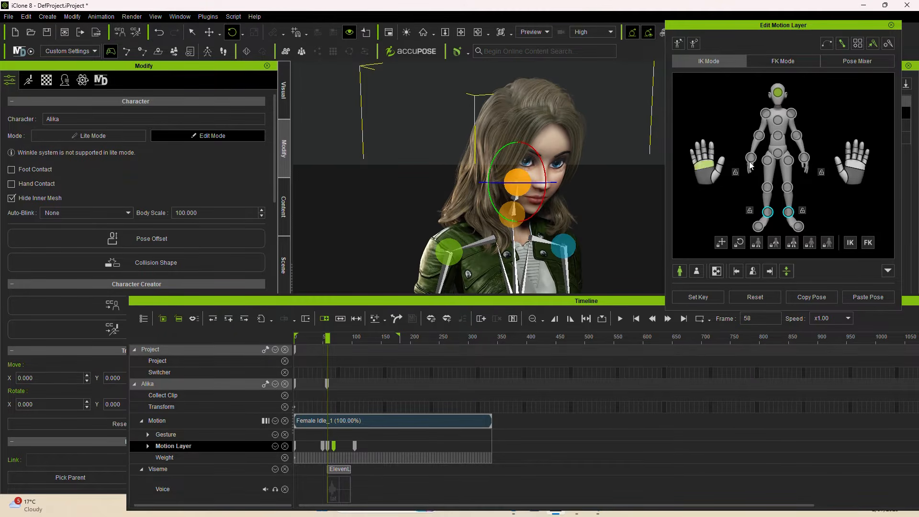
# At frame 58, move the hip control down slightly to lower the character's body
pyautogui.scroll(-4, 535, 202)
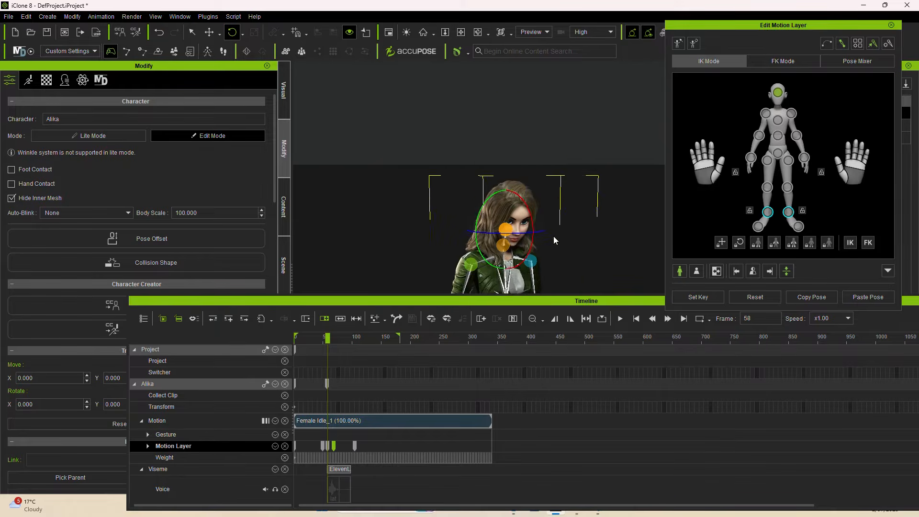
pyautogui.moveTo(552, 231); pyautogui.dragTo(527, 53, button='middle')
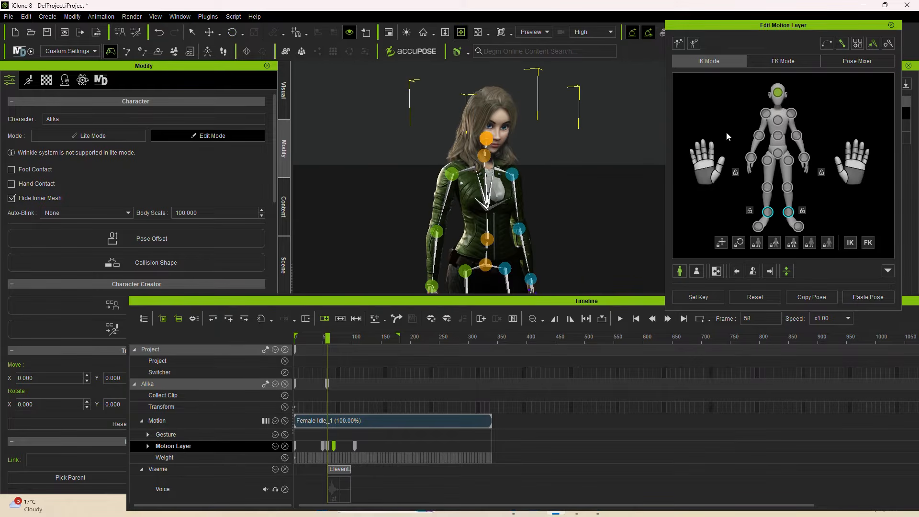
pyautogui.click(778, 136)
pyautogui.click(209, 33)
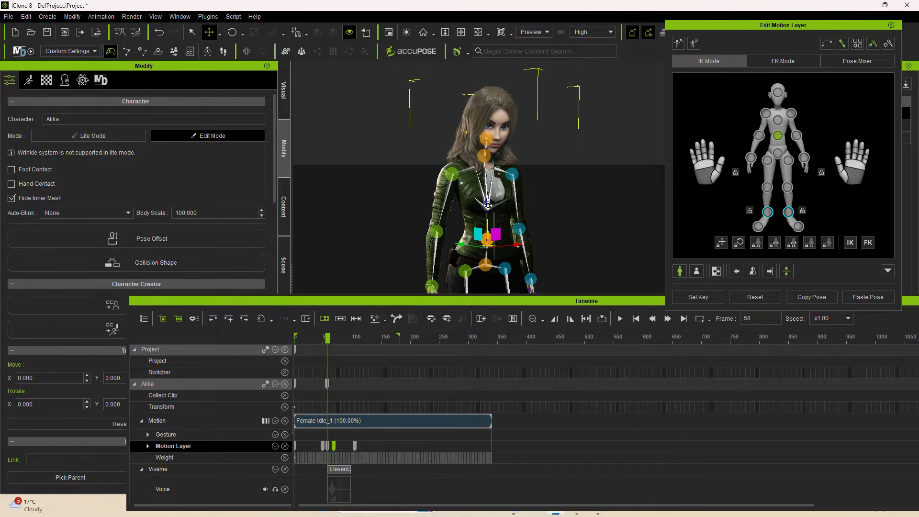
pyautogui.click(779, 153)
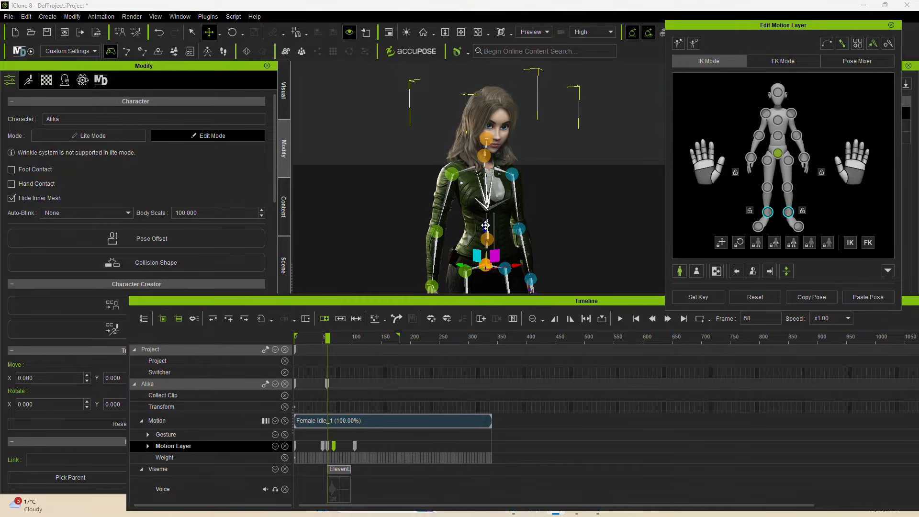
pyautogui.moveTo(485, 225); pyautogui.dragTo(488, 234)
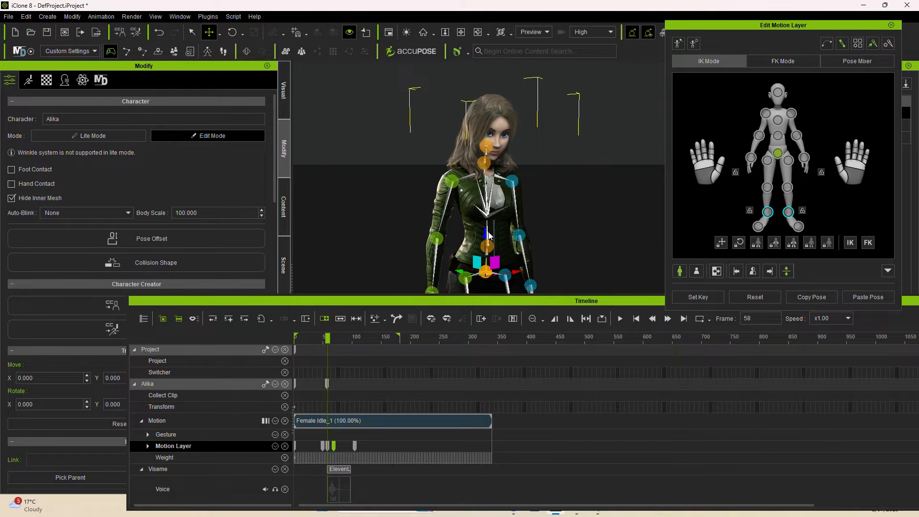
# At frame 58, raise the character's right and left shoulder controls slightly
pyautogui.click(766, 114)
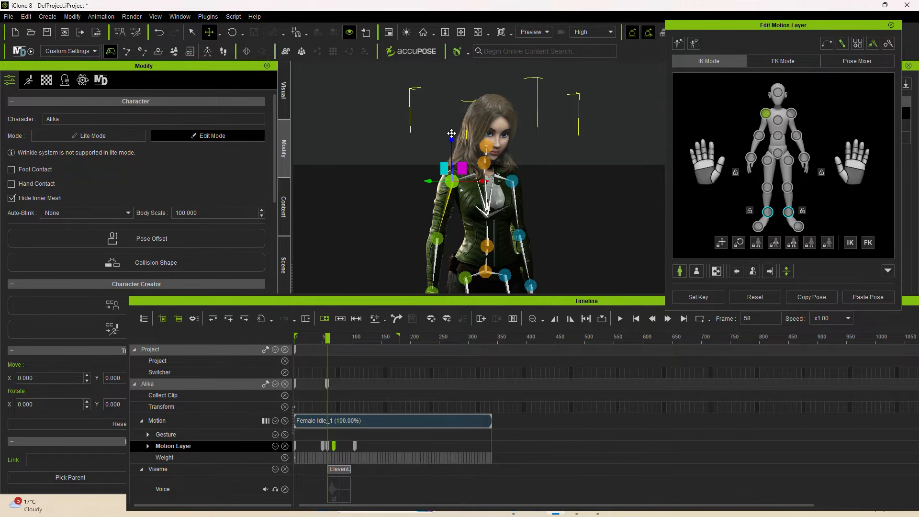
pyautogui.moveTo(452, 133); pyautogui.dragTo(451, 131)
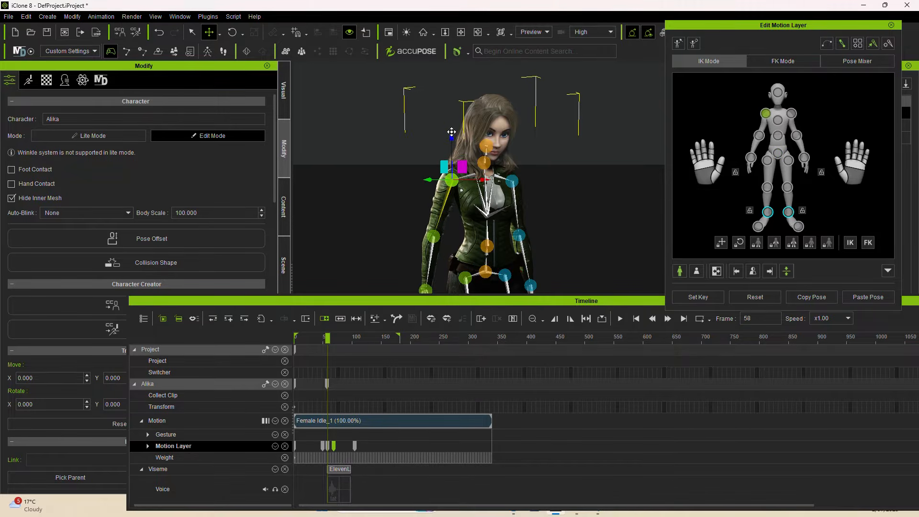
pyautogui.click(791, 113)
pyautogui.moveTo(513, 137); pyautogui.dragTo(512, 136)
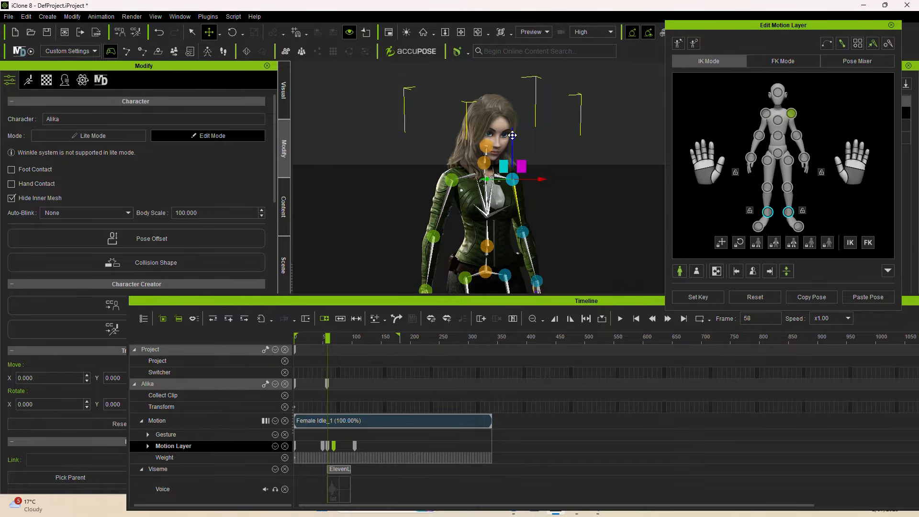
# Play the head turn with the added body movement and reframe the view on the character's upper body
pyautogui.press('space')
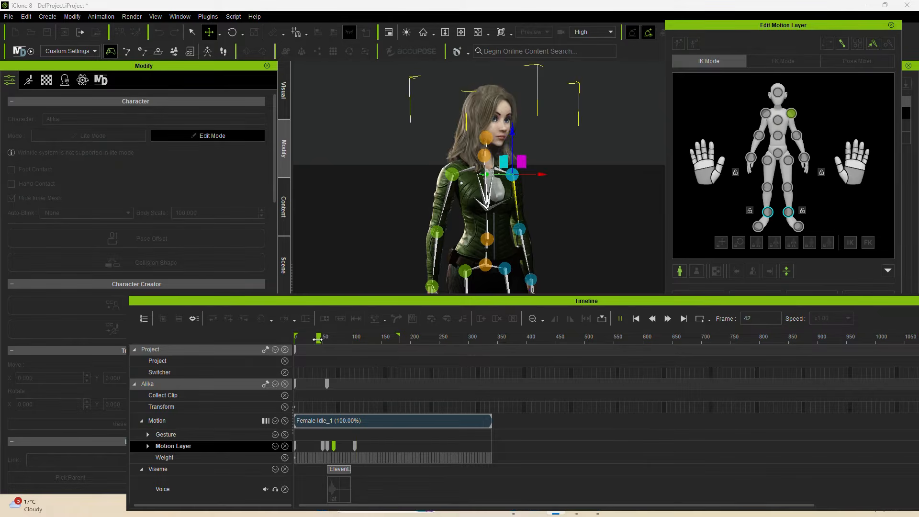
pyautogui.press('space')
pyautogui.scroll(5, 480, 146)
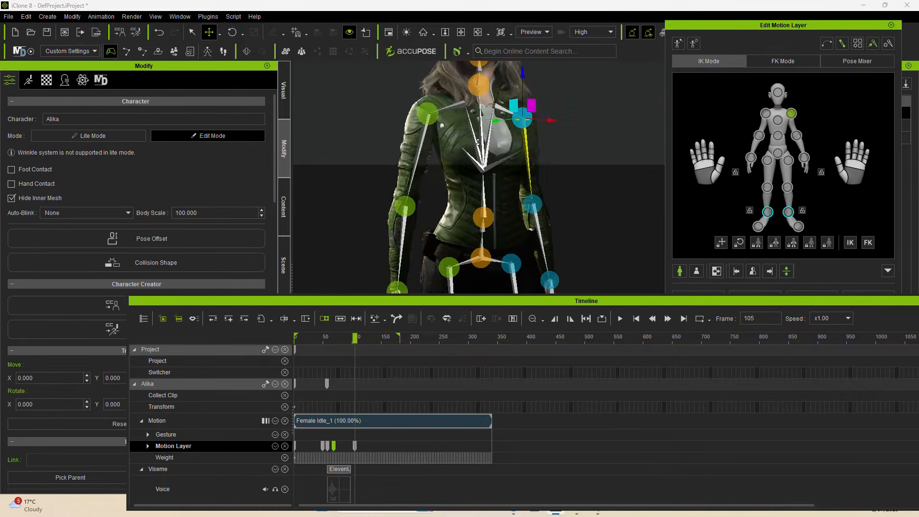
pyautogui.scroll(-2, 479, 144)
pyautogui.moveTo(488, 147); pyautogui.dragTo(552, 334, button='middle')
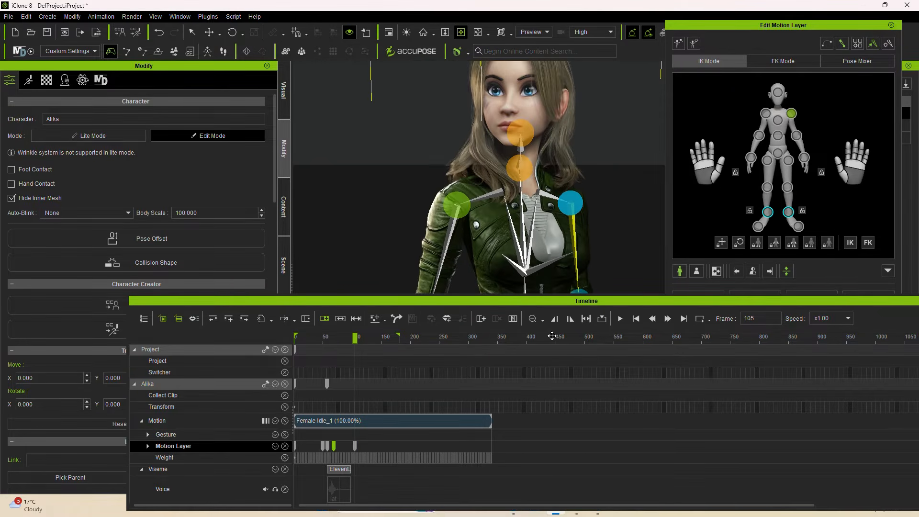
# Reframe the upper body, play the head turn, and examine the motion from the frame 58 key to frame 80
pyautogui.moveTo(525, 213); pyautogui.dragTo(508, 255, button='middle')
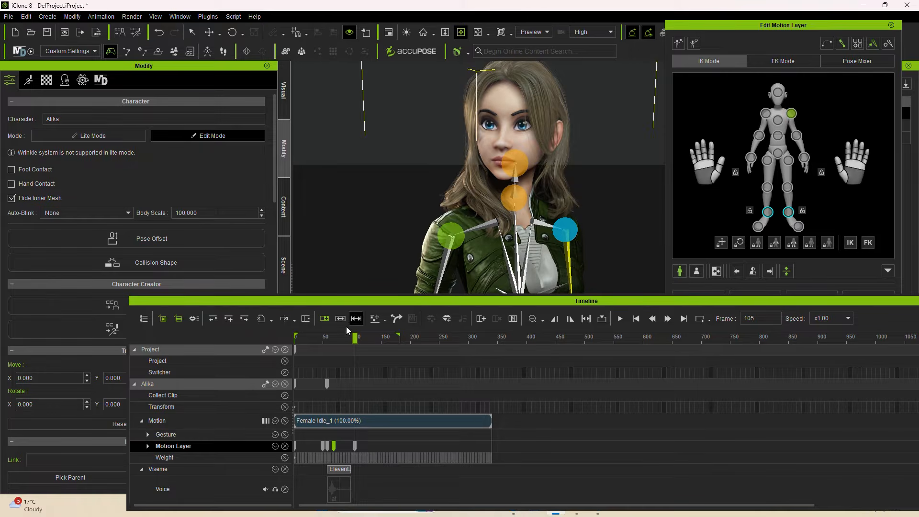
pyautogui.click(315, 341)
pyautogui.press('space')
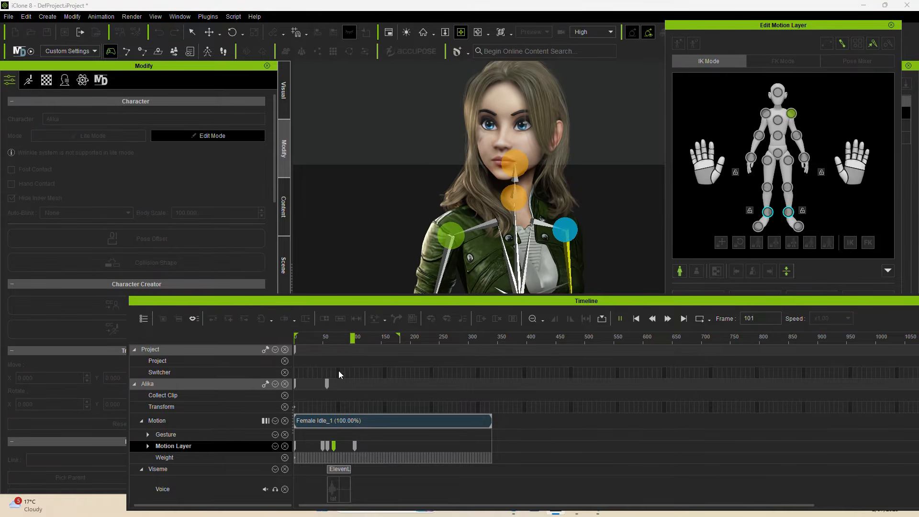
pyautogui.press('space')
pyautogui.click(327, 445)
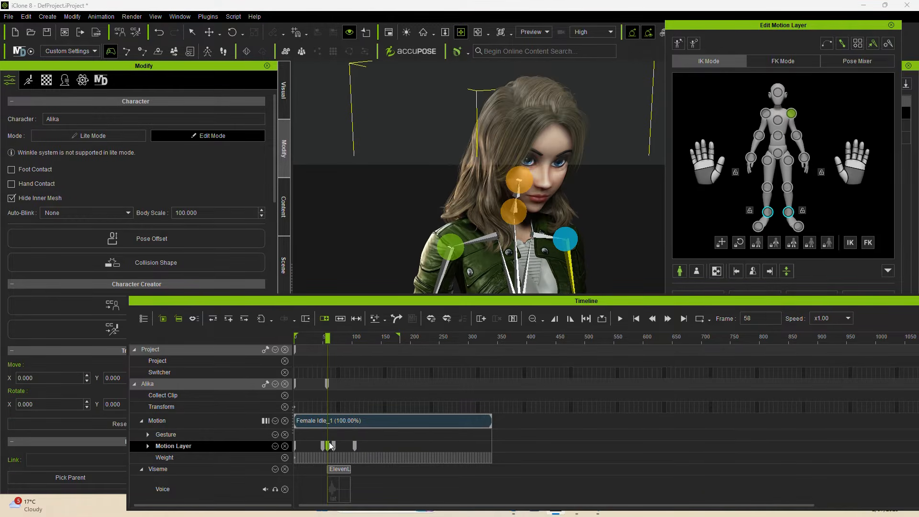
pyautogui.moveTo(323, 339); pyautogui.dragTo(340, 337)
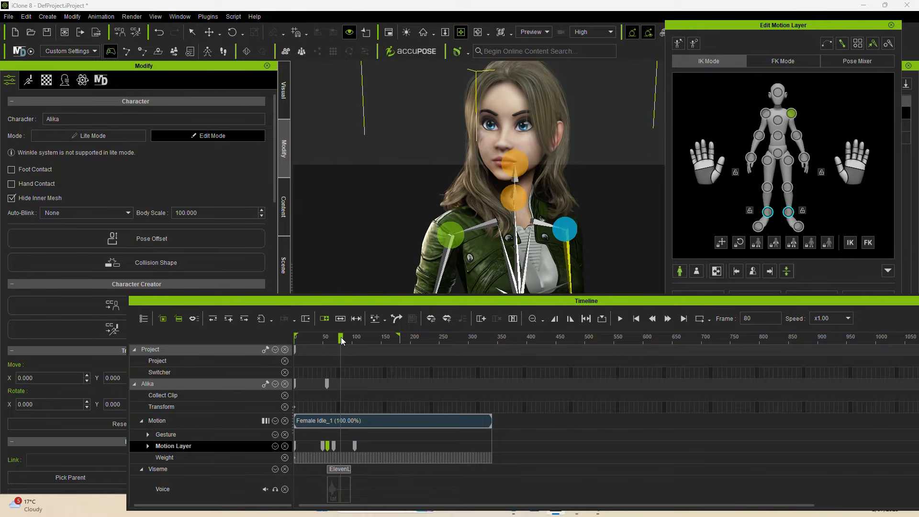
# At the frame 69 key, move the hip control up slightly to lift the character's body
pyautogui.click(333, 445)
pyautogui.scroll(-3, 546, 220)
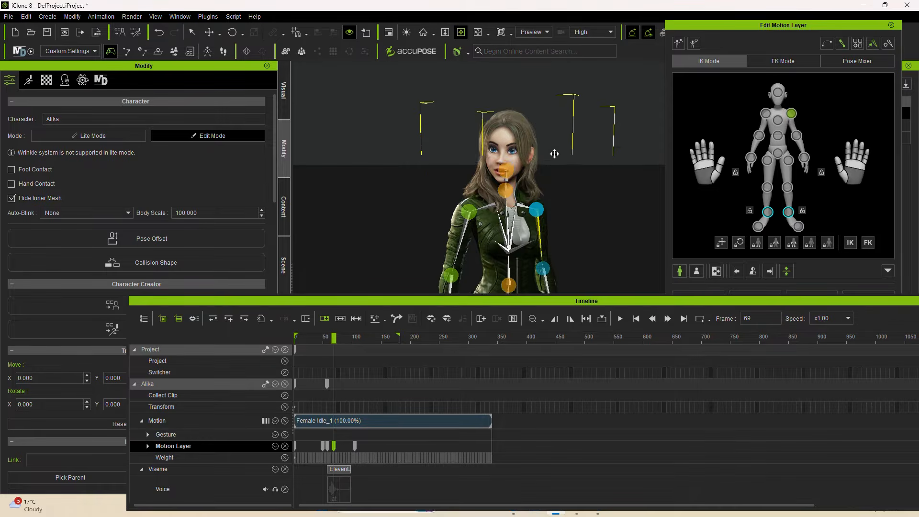
pyautogui.moveTo(554, 153); pyautogui.dragTo(551, 102, button='middle')
pyautogui.click(779, 153)
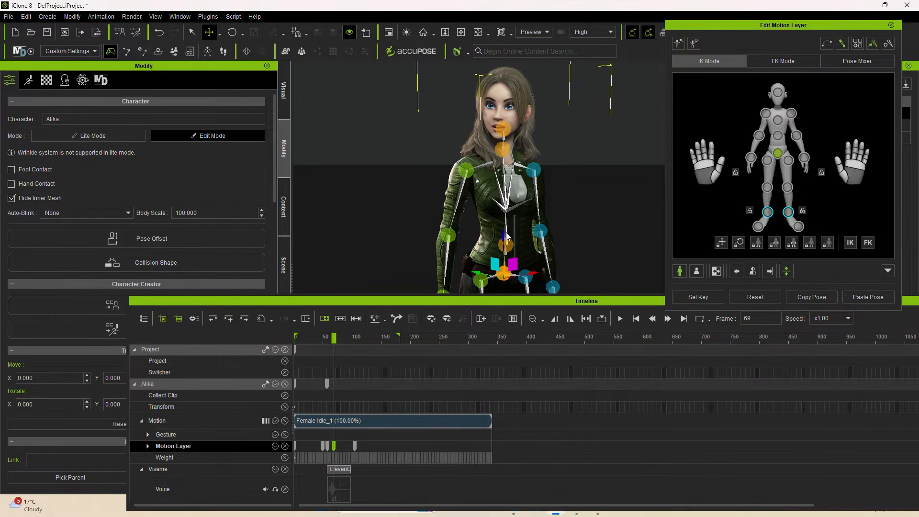
pyautogui.moveTo(503, 234); pyautogui.dragTo(503, 231)
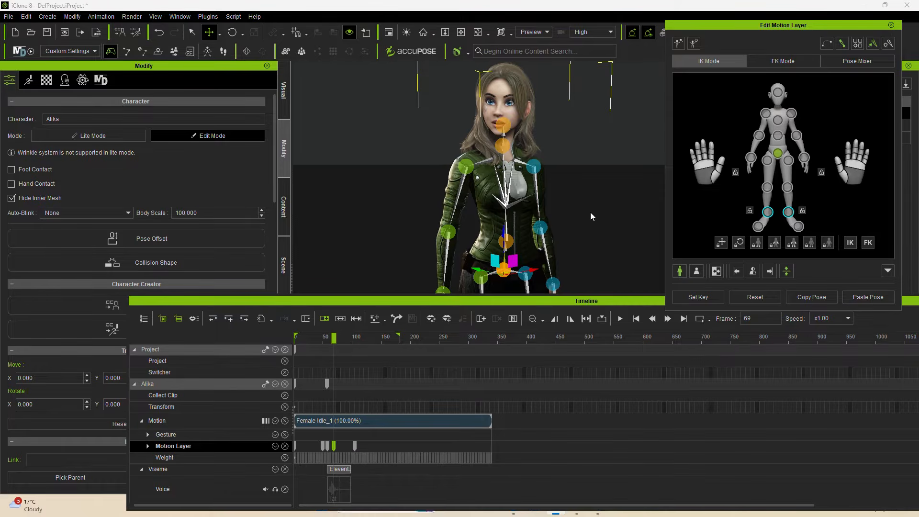
# At frame 69, lower the character's right and left shoulder controls slightly
pyautogui.click(763, 114)
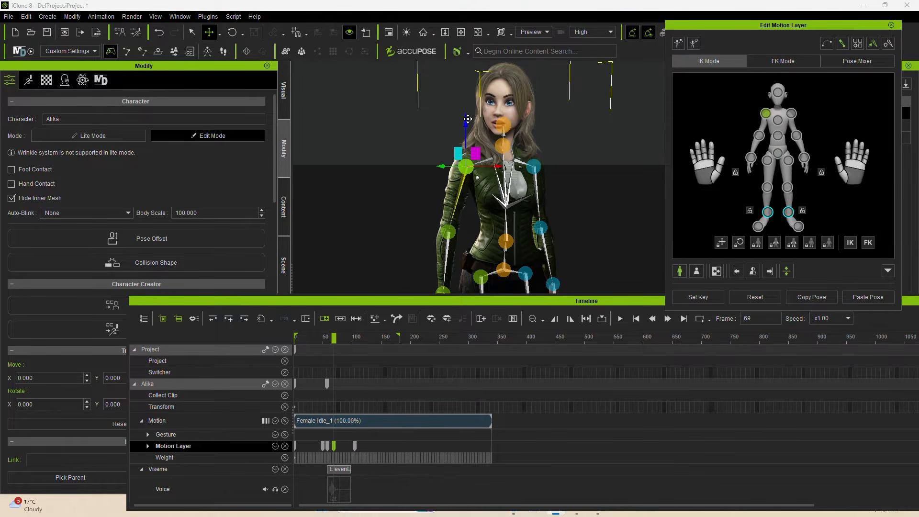
pyautogui.moveTo(468, 119); pyautogui.dragTo(468, 121)
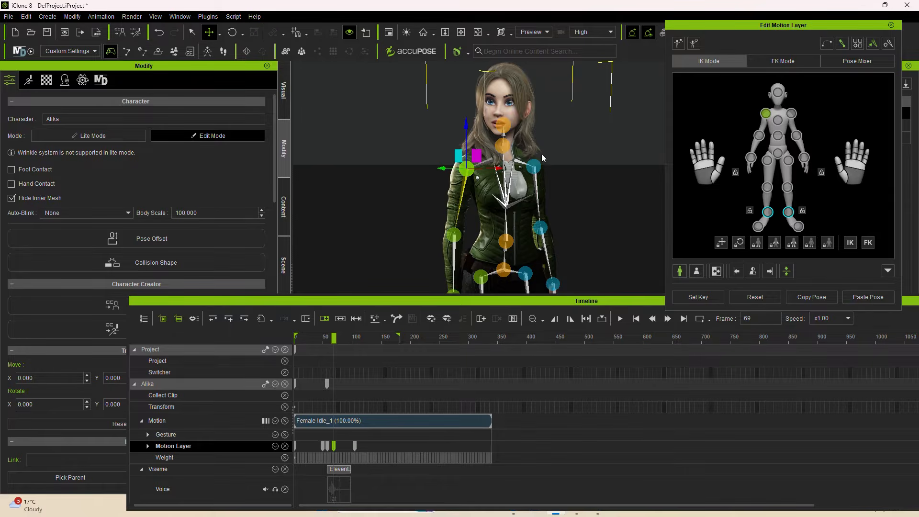
pyautogui.click(792, 113)
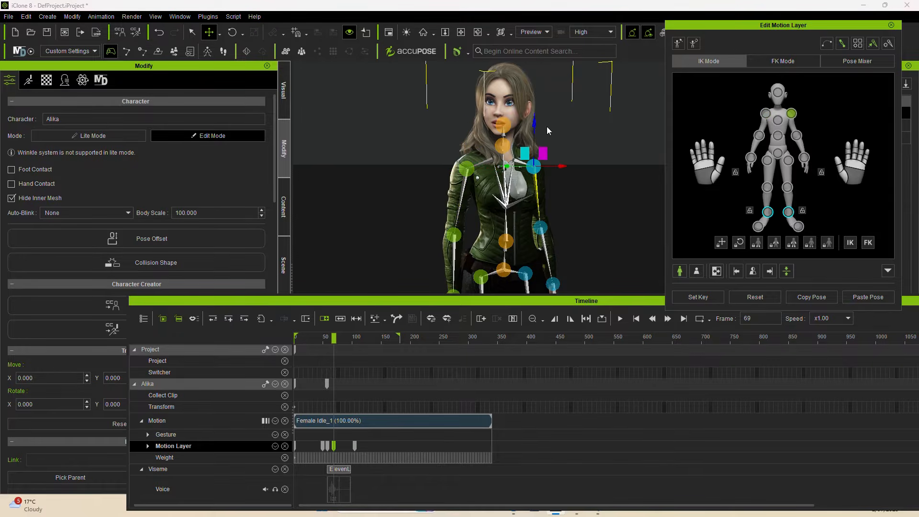
pyautogui.moveTo(533, 123); pyautogui.dragTo(533, 125)
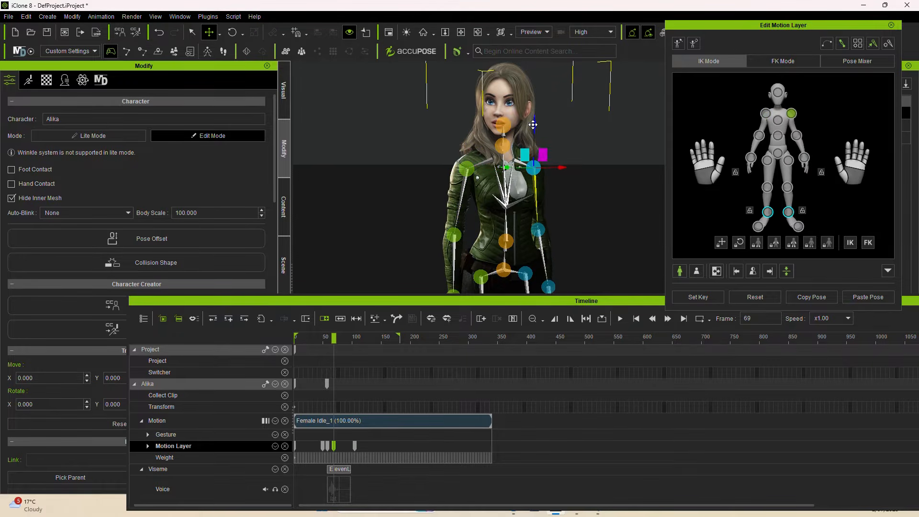
# Play the head turn to review the hip and shoulder movement settling into the final pose
pyautogui.click(354, 444)
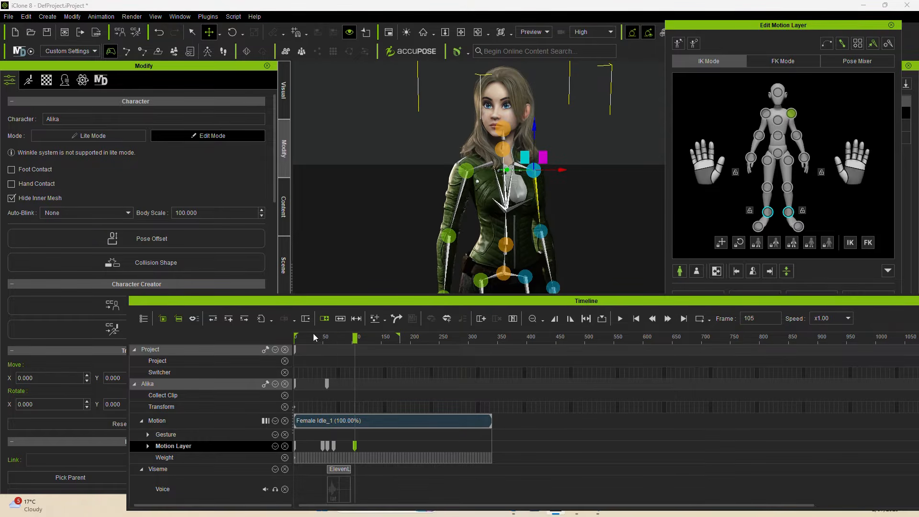
pyautogui.press('space')
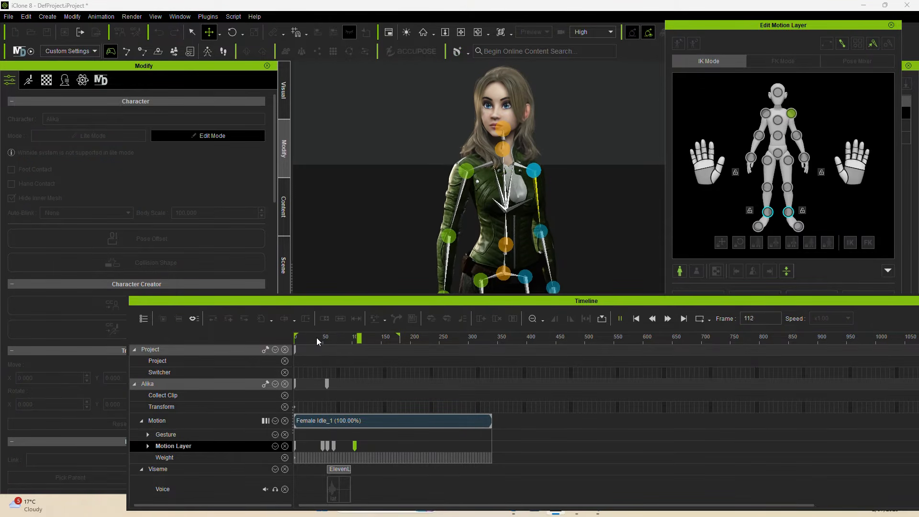
pyautogui.press('space')
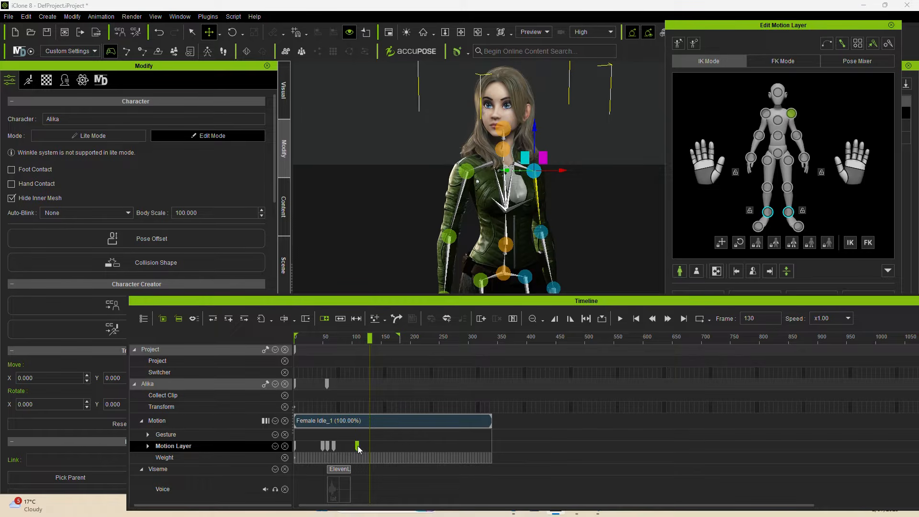
# Expand the Motion Layer track, move the last Torso key to the end marker of the playback range, and preview the motion
pyautogui.click(355, 446)
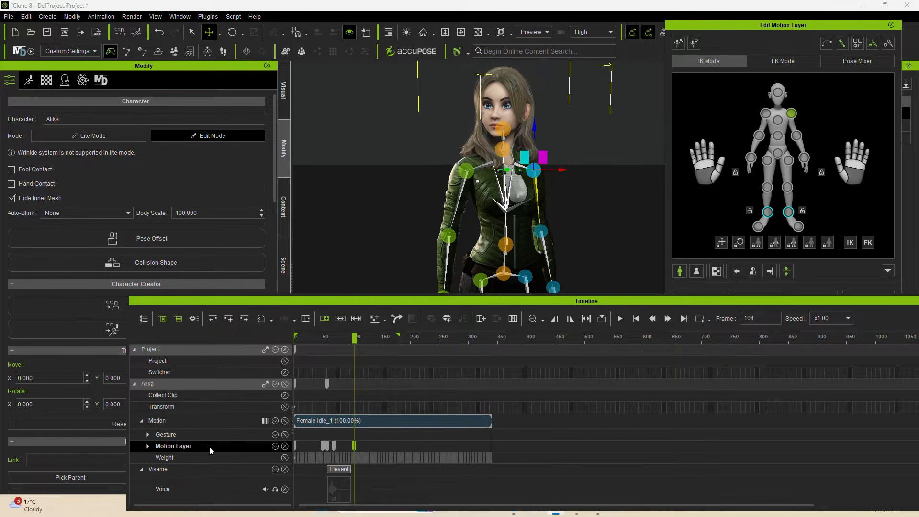
pyautogui.click(148, 446)
pyautogui.scroll(-1, 234, 456)
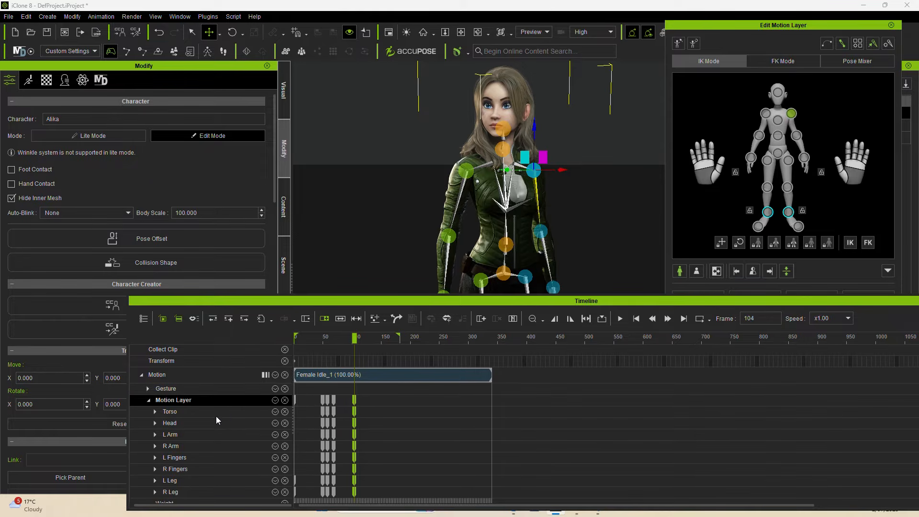
pyautogui.click(375, 411)
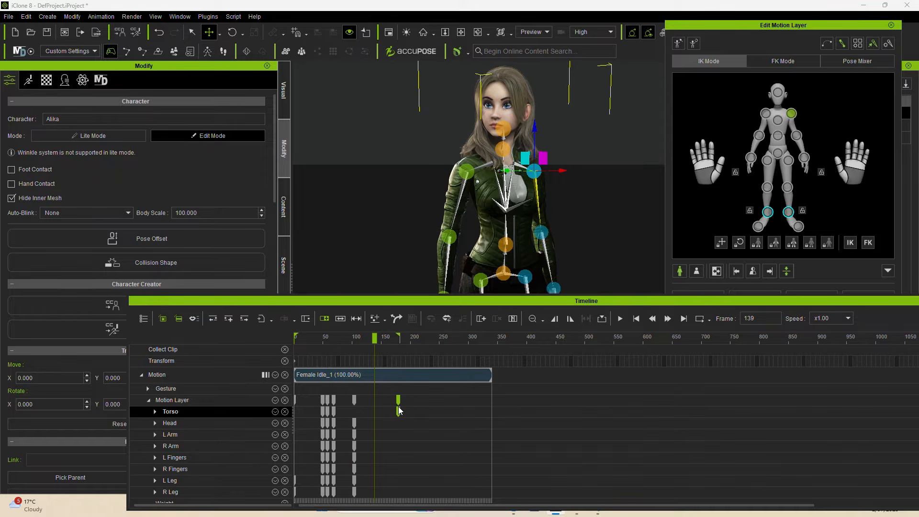
pyautogui.click(398, 407)
pyautogui.press('space')
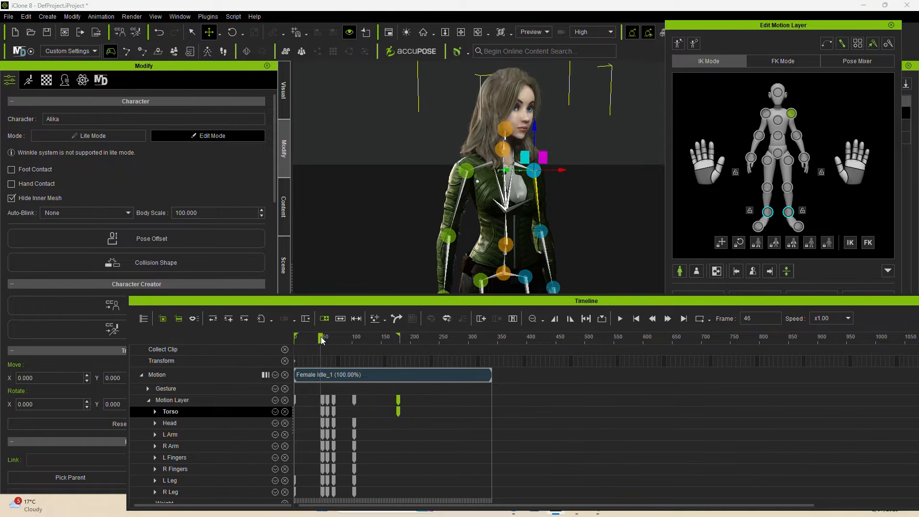
pyautogui.press('space')
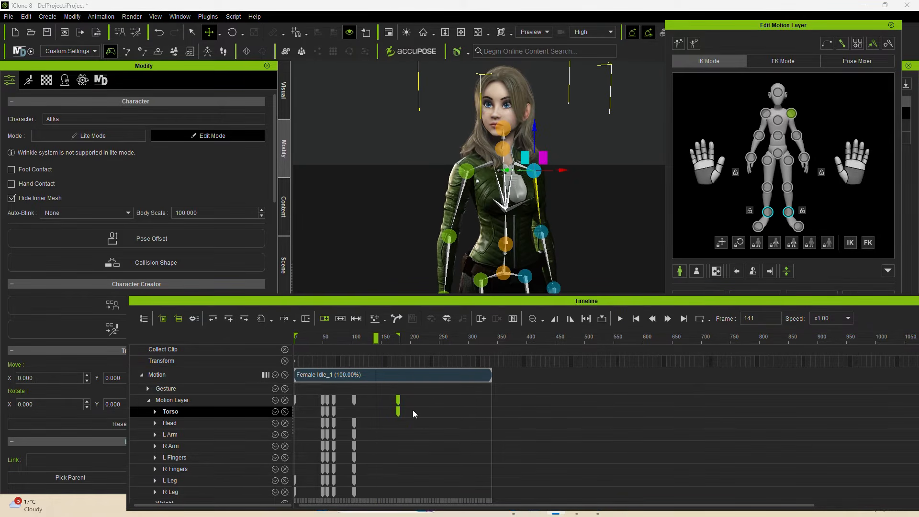
# Stagger the last arm keys by moving L Arm to about frame 130 and R Arm to about frame 143, then replay the turn
pyautogui.moveTo(356, 434); pyautogui.dragTo(378, 446)
pyautogui.press('space')
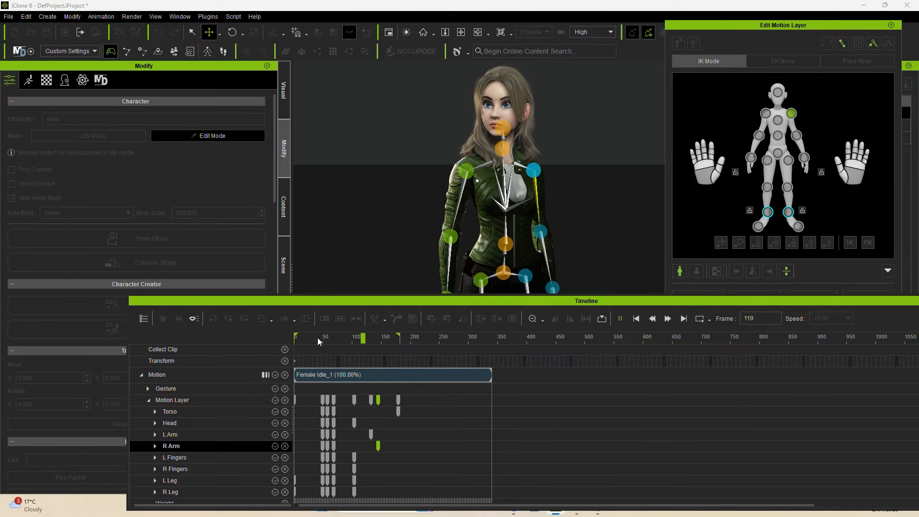
pyautogui.press('space')
pyautogui.click(319, 339)
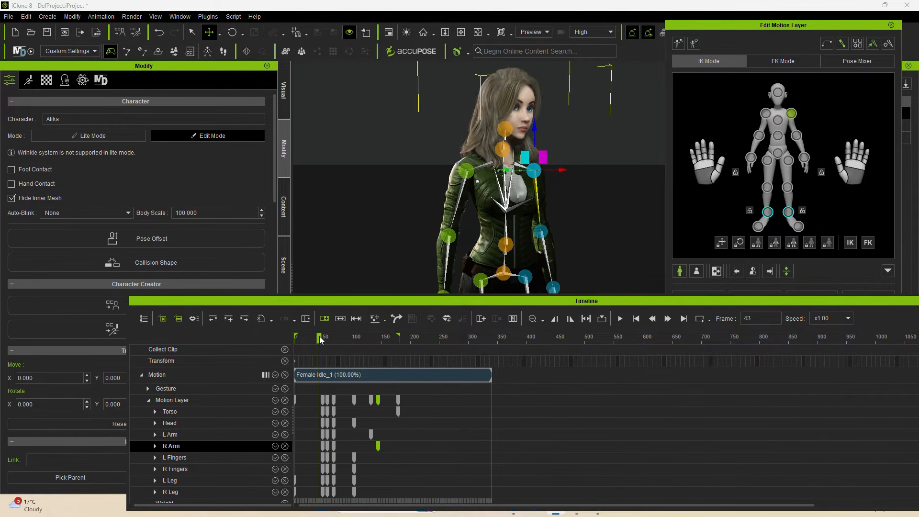
pyautogui.press('space')
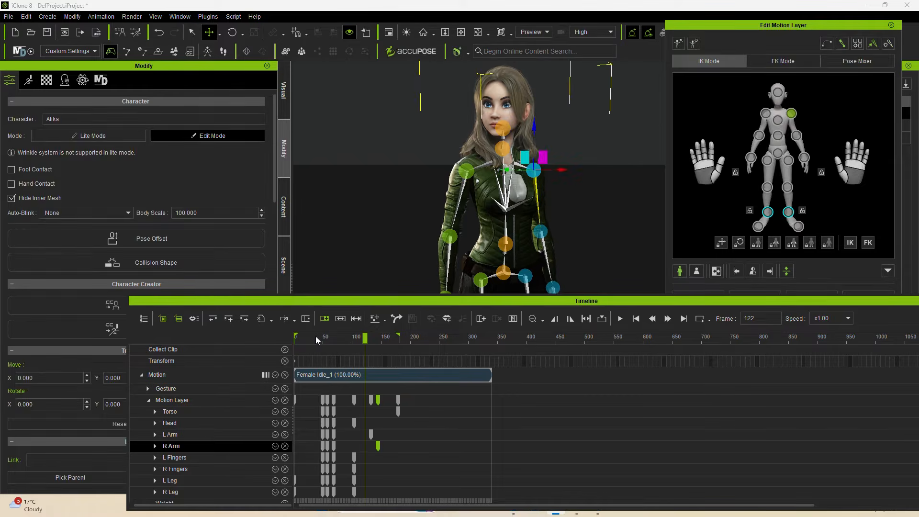
pyautogui.click(315, 336)
pyautogui.press('space')
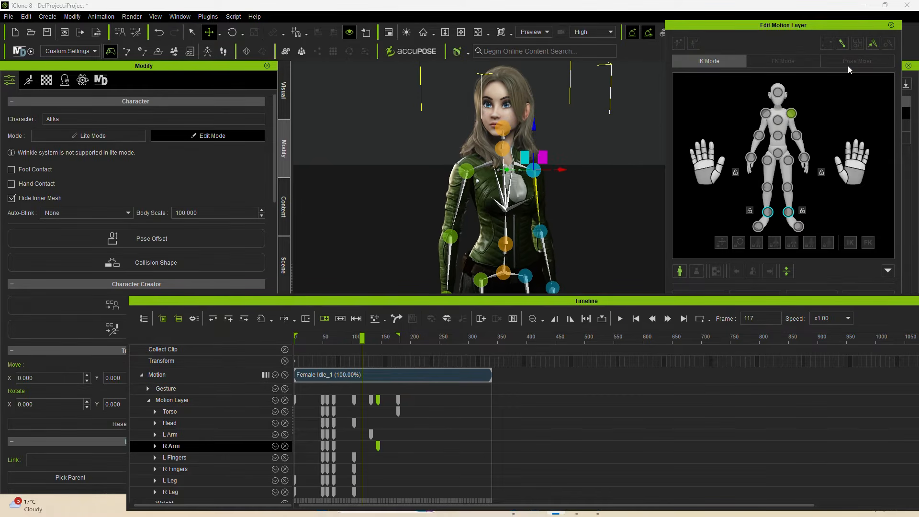
pyautogui.press('space')
# Close the motion layer editor, play the turn without the rig overlay, and inspect the poses at frames 58 and 69
pyautogui.click(890, 26)
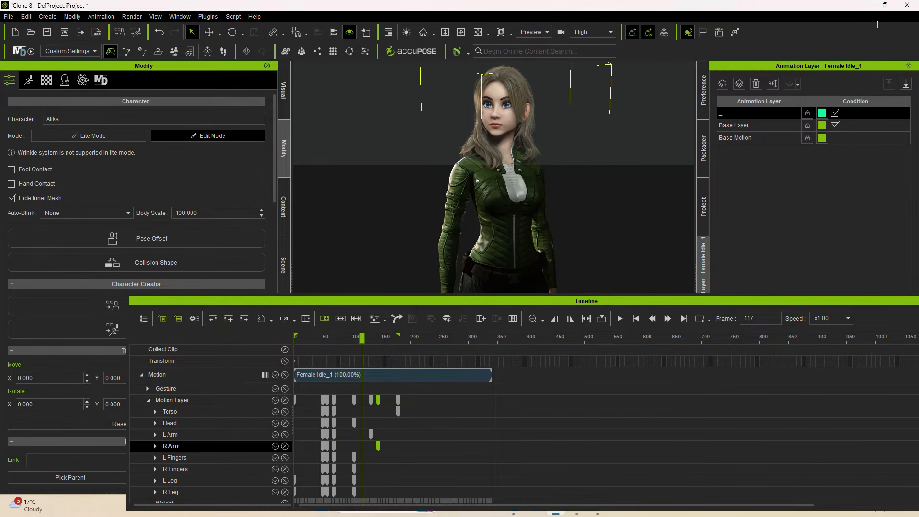
pyautogui.click(312, 334)
pyautogui.press('space')
pyautogui.press('space')
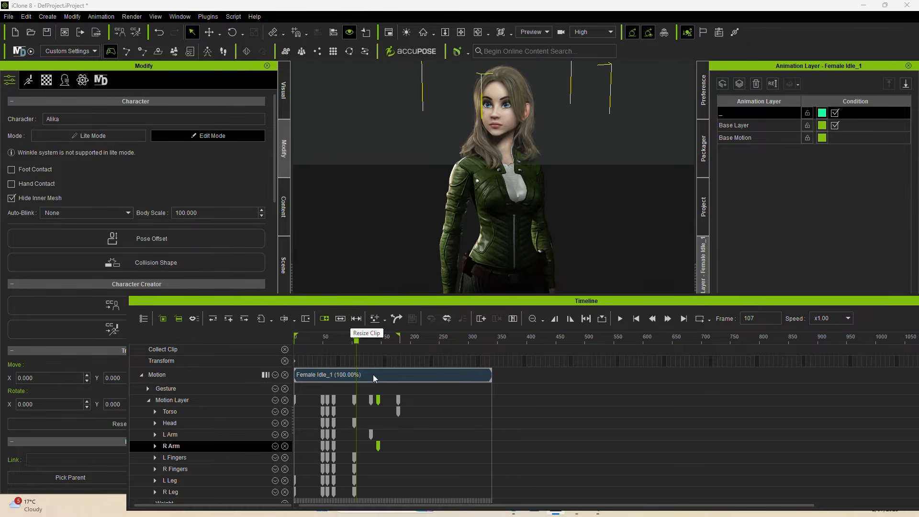
pyautogui.click(326, 404)
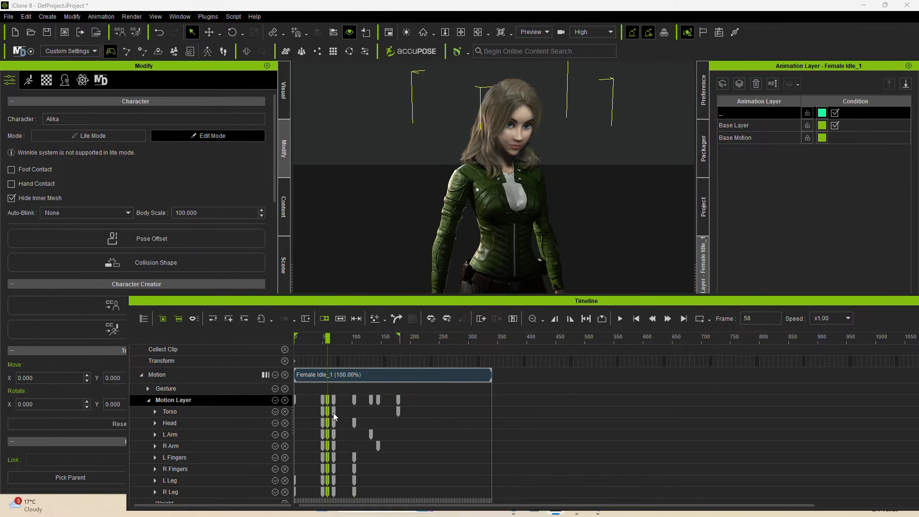
pyautogui.click(335, 405)
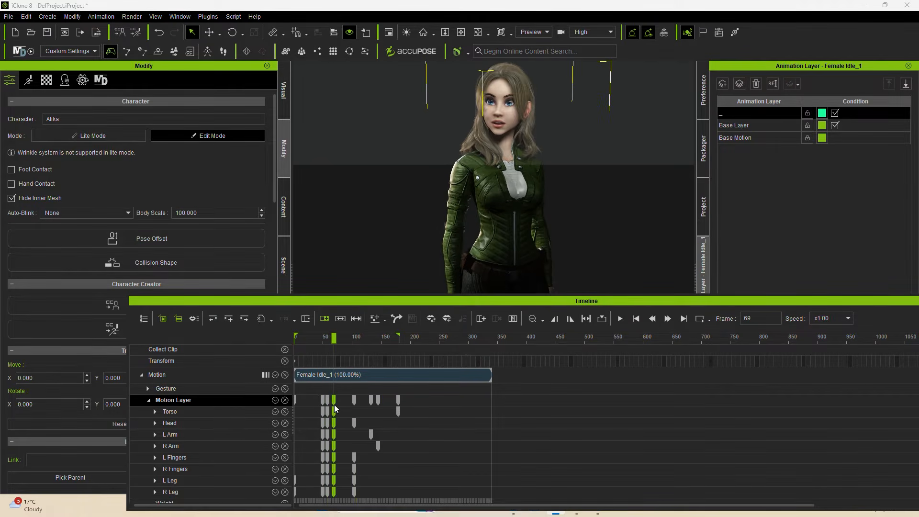
# Reopen Edit Motion Layer at frame 69 and rotate the chest control sideways to turn the upper body
pyautogui.click(103, 16)
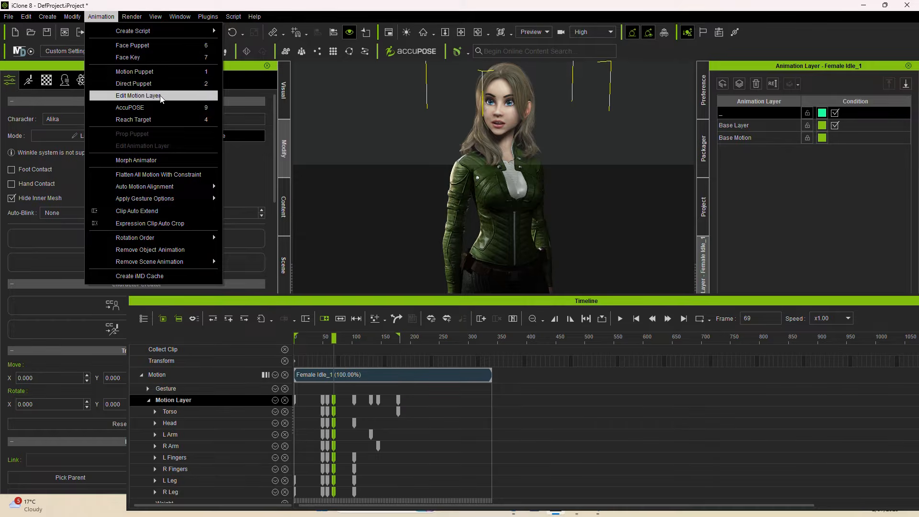
pyautogui.click(143, 95)
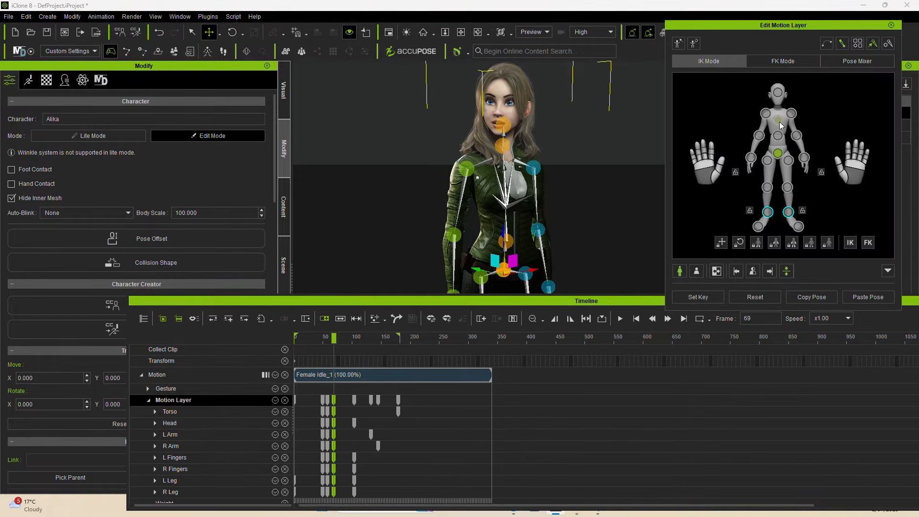
pyautogui.click(779, 121)
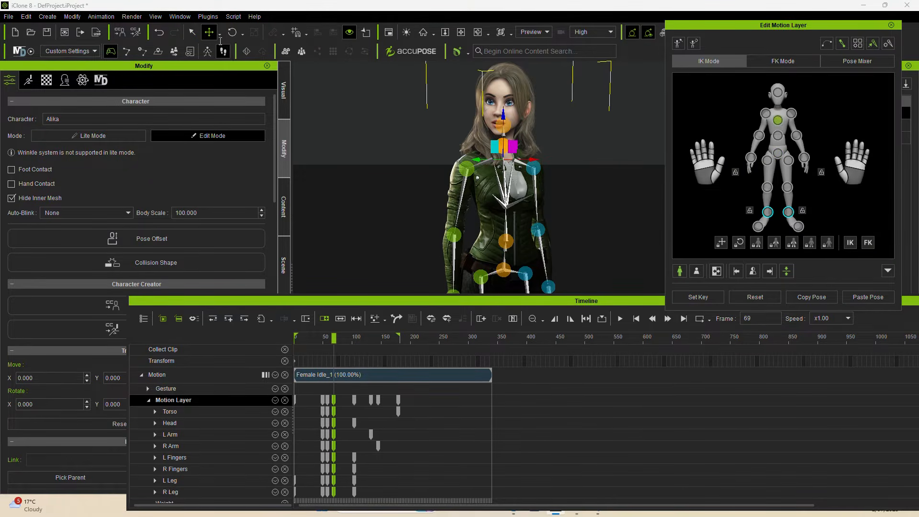
pyautogui.click(232, 32)
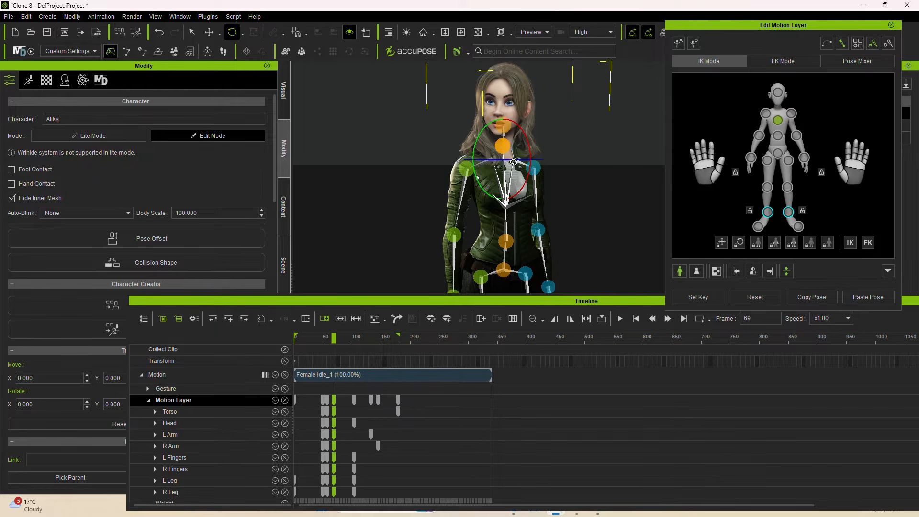
pyautogui.moveTo(513, 162); pyautogui.dragTo(504, 166)
# At frame 69, rotate the head control back toward the camera to offset the chest rotation, and preview the turn
pyautogui.click(507, 125)
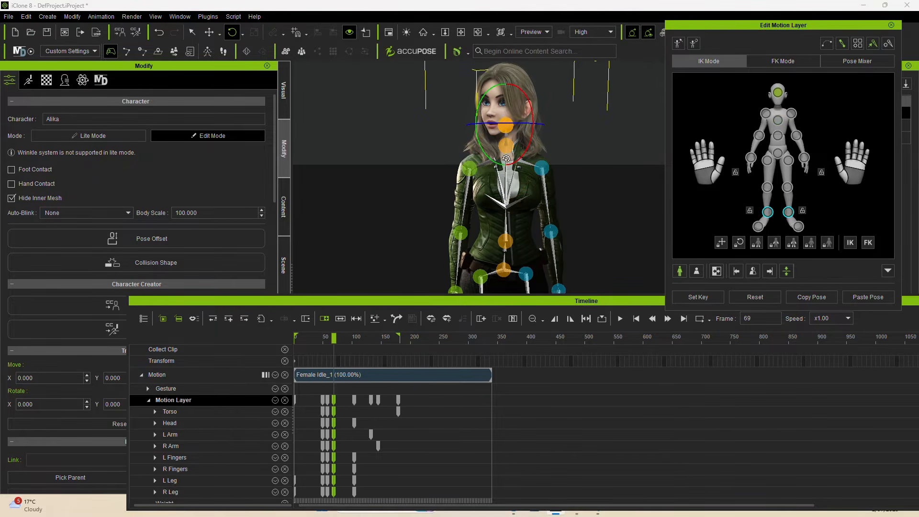
pyautogui.moveTo(513, 121); pyautogui.dragTo(530, 114)
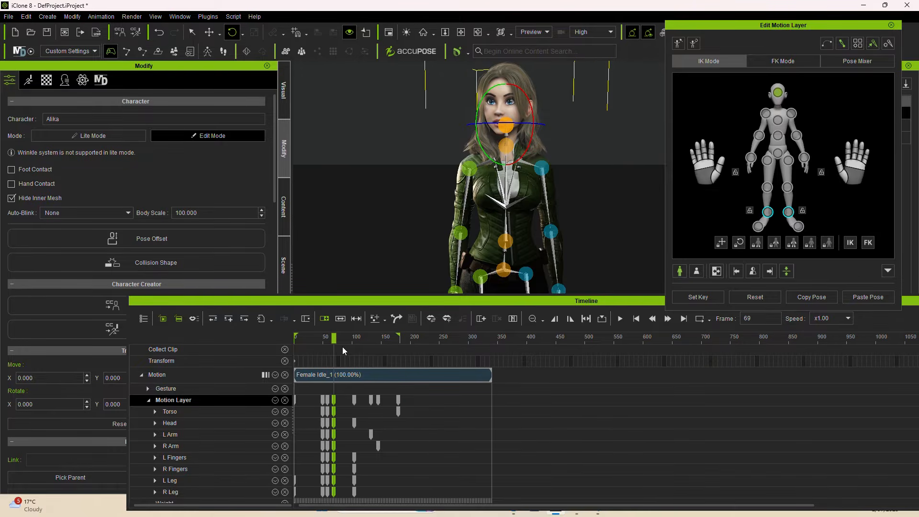
pyautogui.press('space')
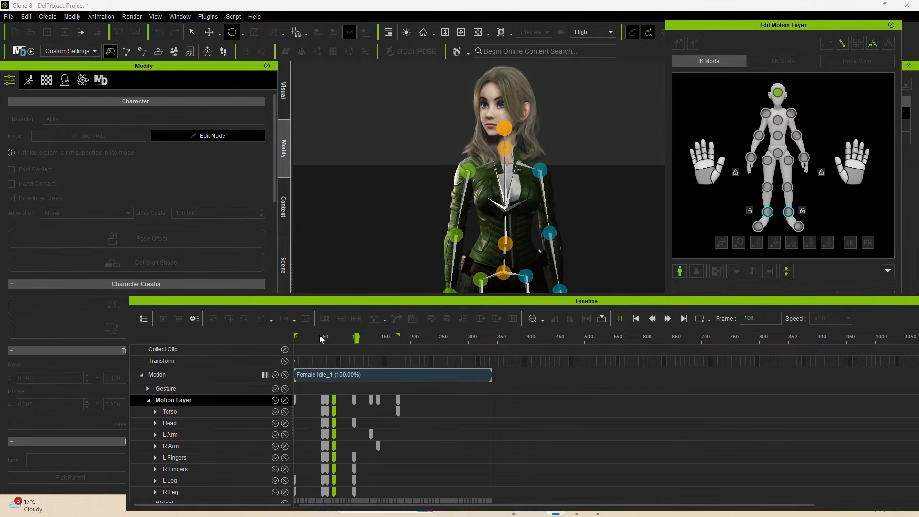
pyautogui.press('space')
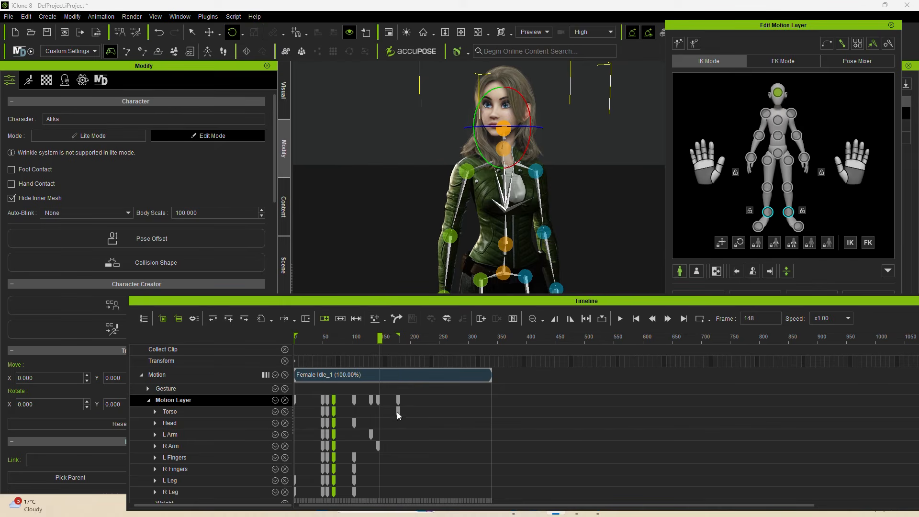
# At the last Torso key, frame 180, rotate the head control further toward the camera, then replay the turn
pyautogui.click(397, 412)
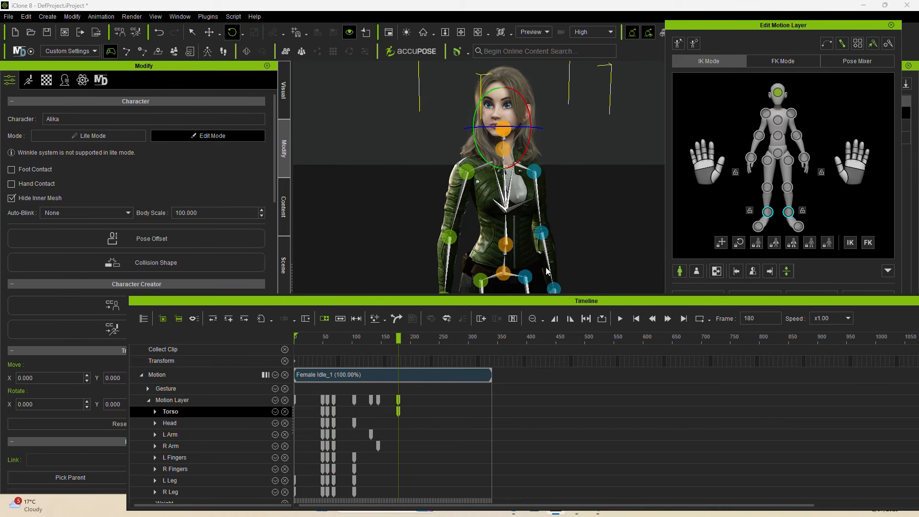
pyautogui.click(335, 412)
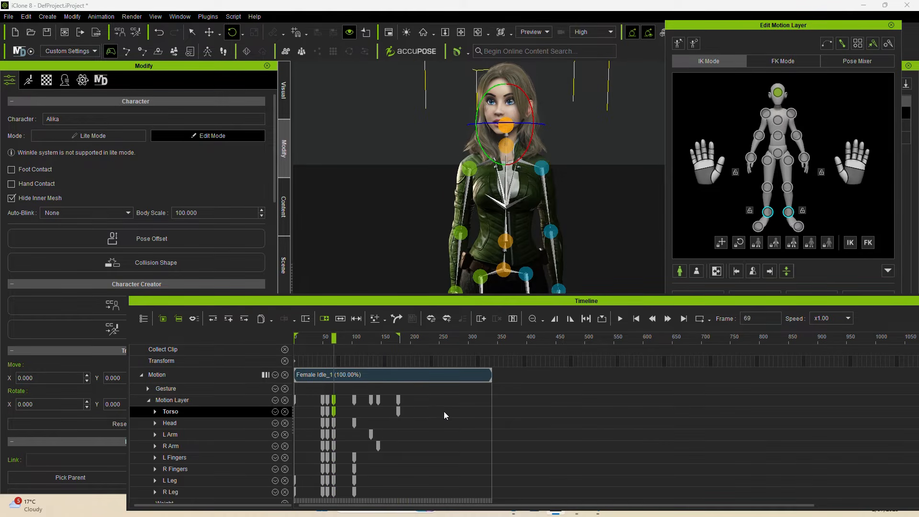
pyautogui.click(398, 412)
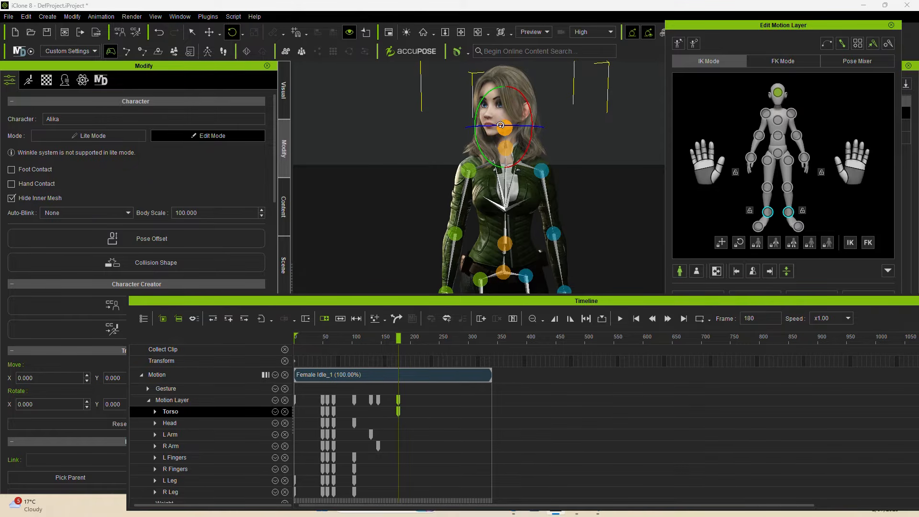
pyautogui.moveTo(500, 126); pyautogui.dragTo(517, 128)
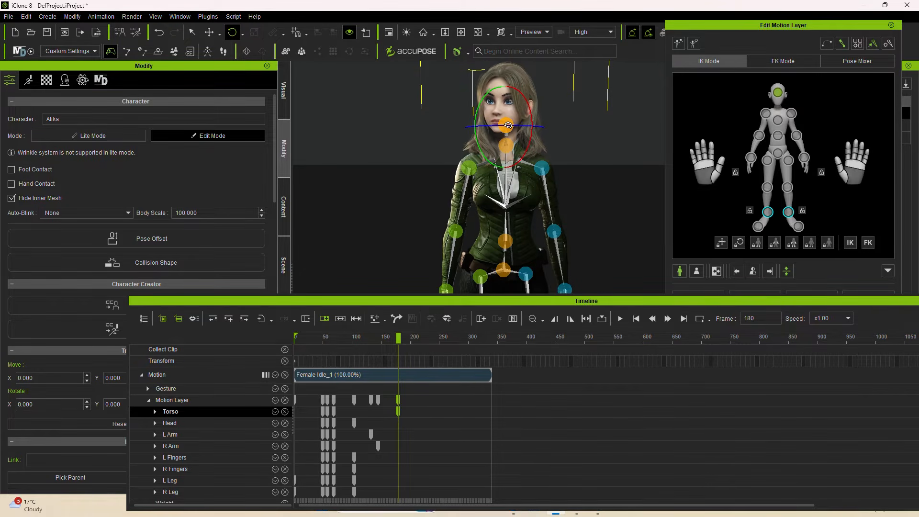
pyautogui.click(318, 338)
pyautogui.press('space')
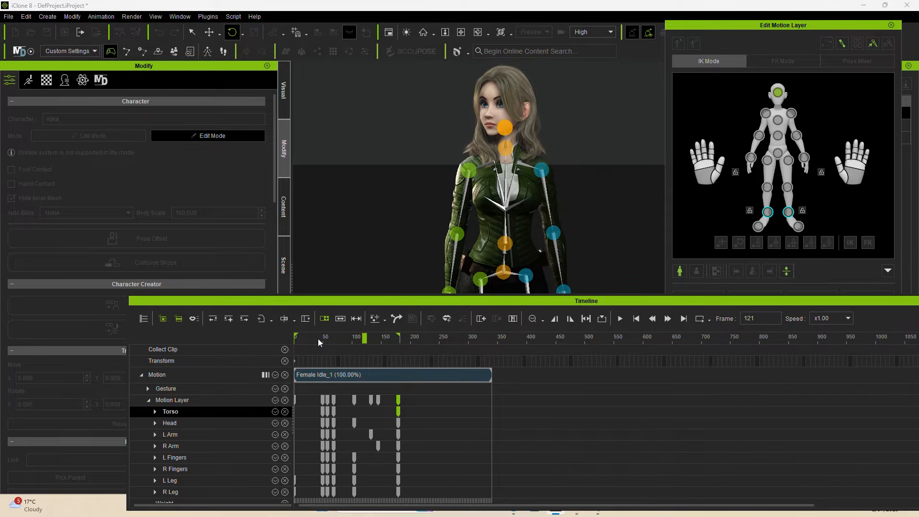
# At the Head key on frame 104, rotate the head control slightly toward the camera and preview the turn
pyautogui.click(354, 423)
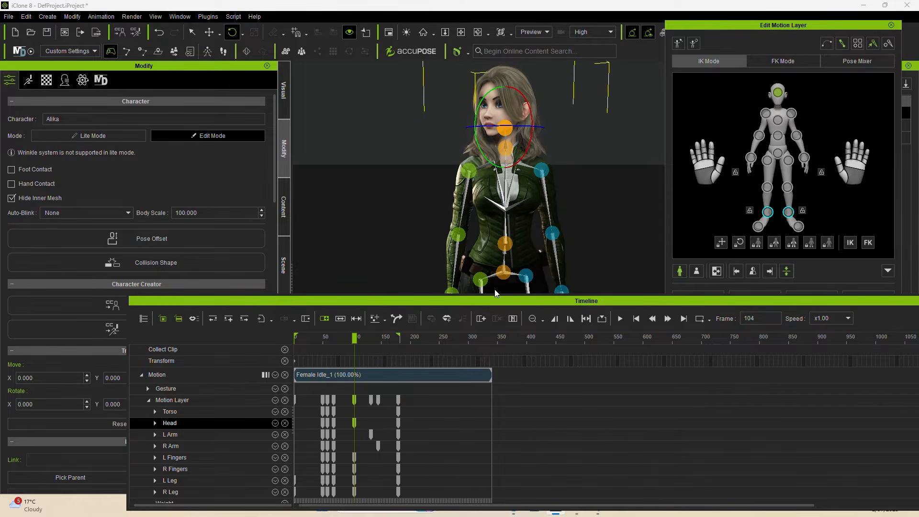
pyautogui.moveTo(497, 129); pyautogui.dragTo(505, 131)
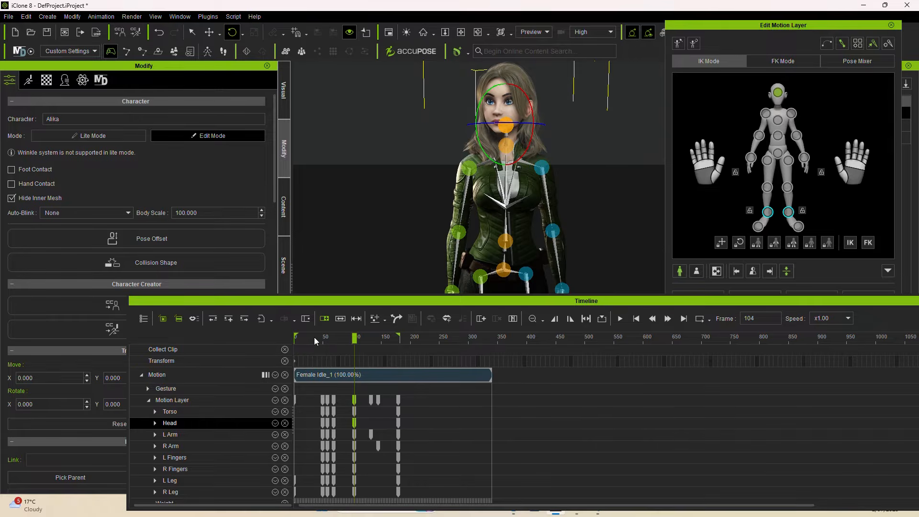
pyautogui.press('space')
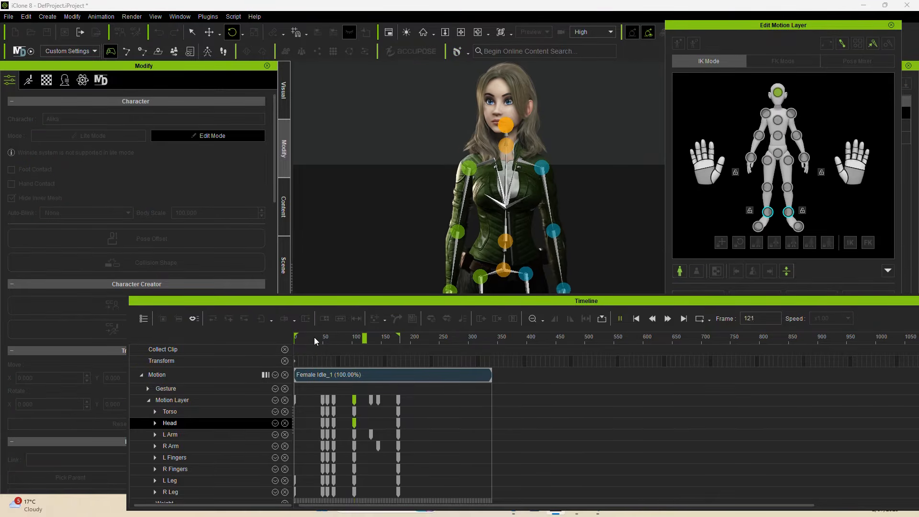
pyautogui.press('space')
pyautogui.click(355, 413)
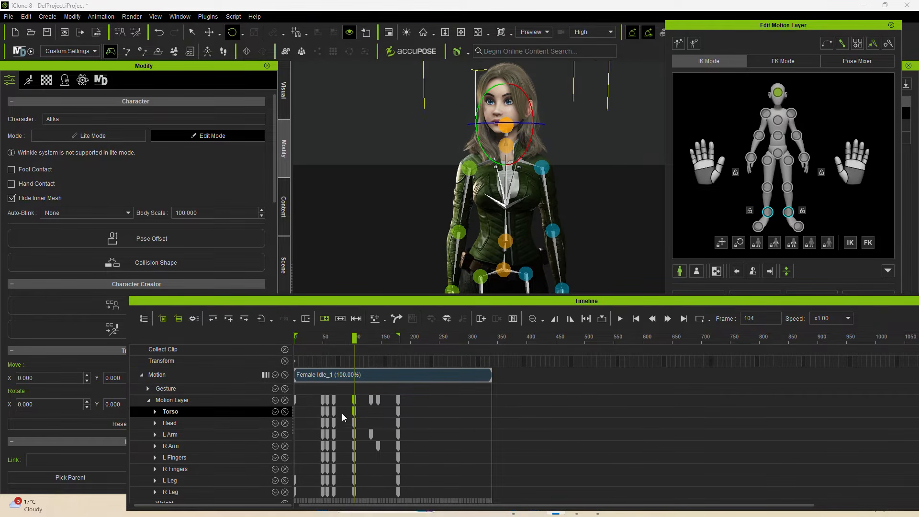
pyautogui.press('space')
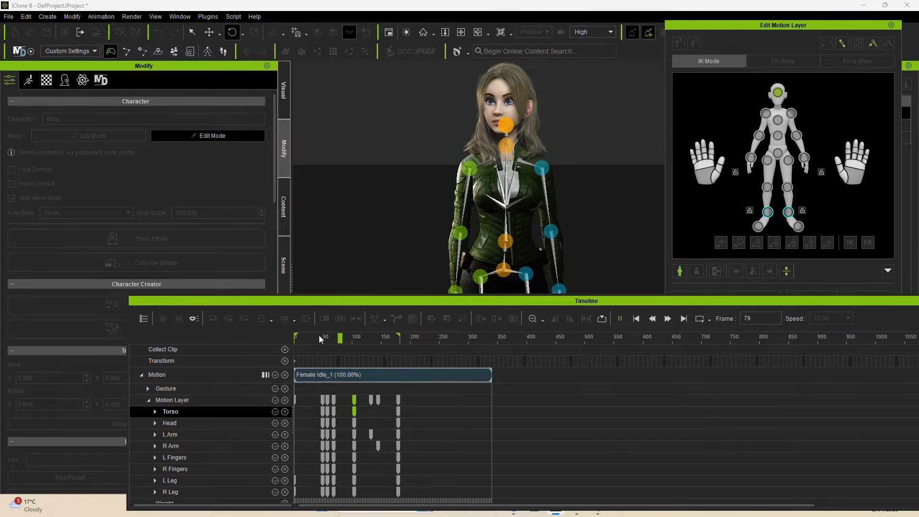
pyautogui.press('space')
pyautogui.click(319, 339)
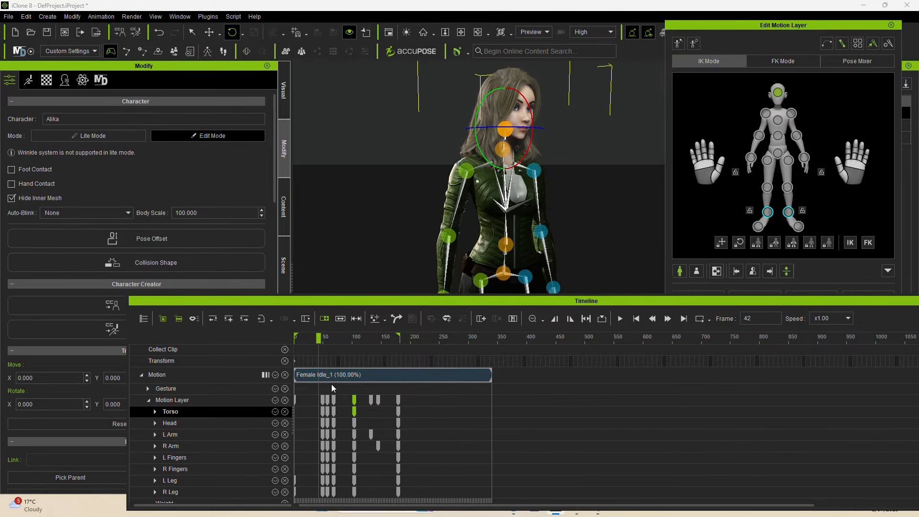
# At the Head key on frame 69, rotate the head control further toward the camera and play back the result
pyautogui.click(334, 422)
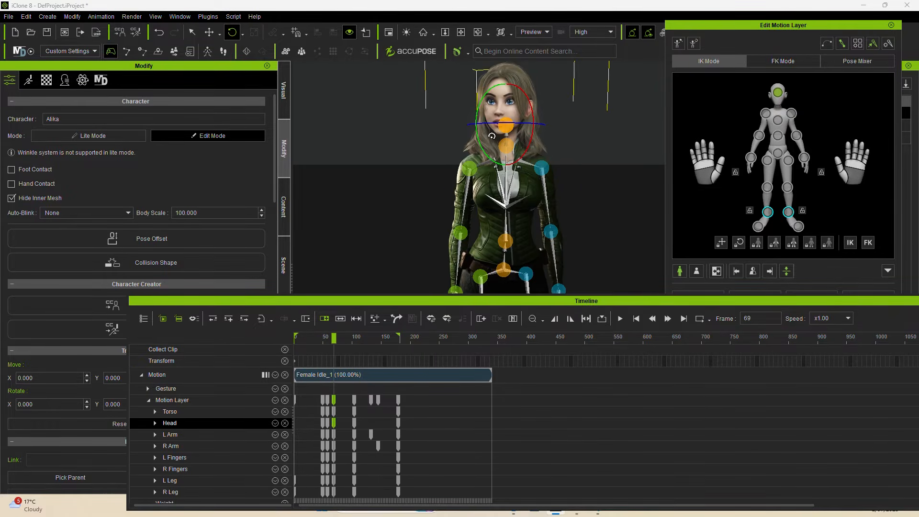
pyautogui.moveTo(492, 124); pyautogui.dragTo(497, 124)
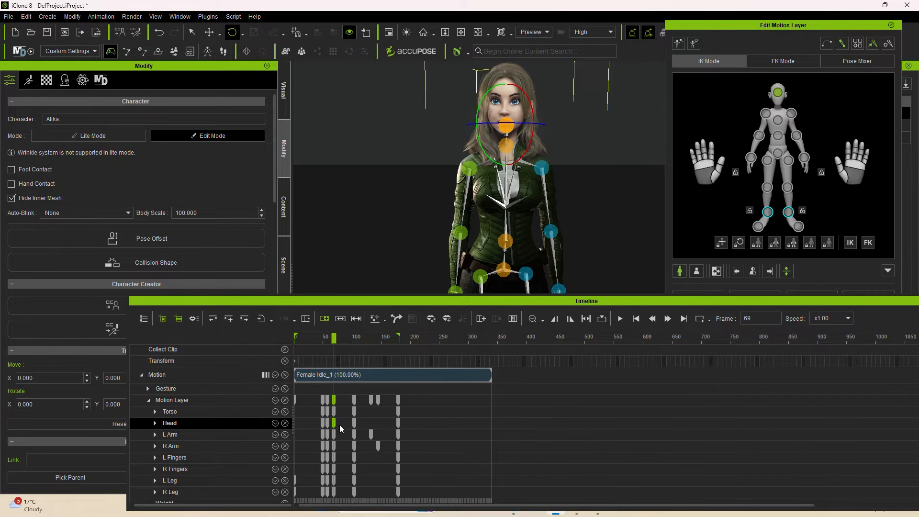
pyautogui.press('space')
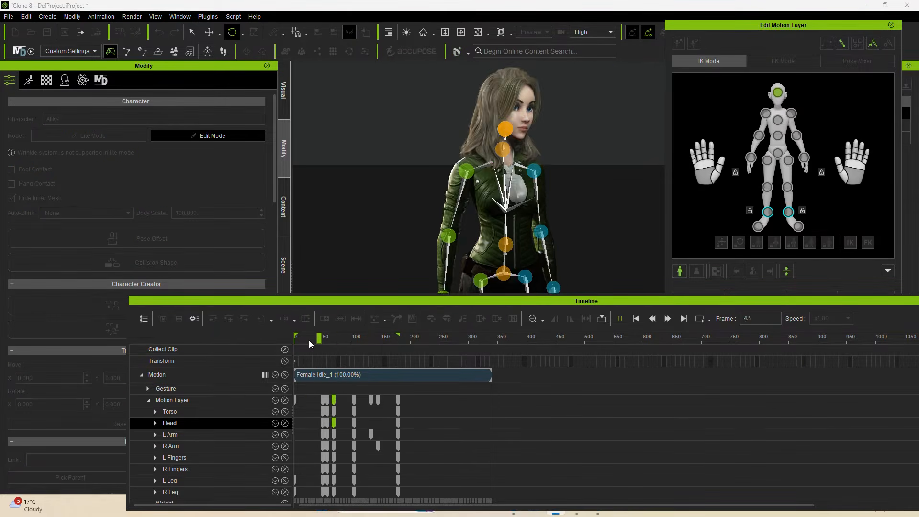
pyautogui.press('space')
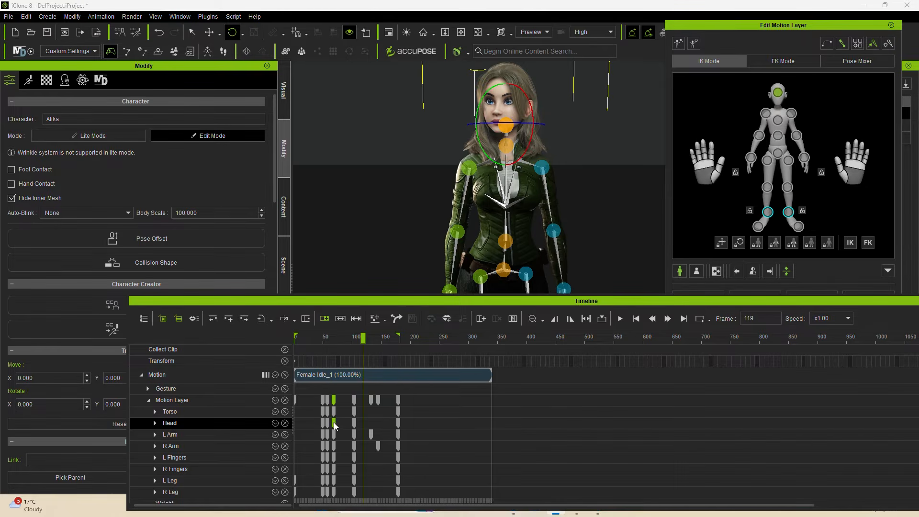
# At frame 69, rotate the head control slightly back away from the camera, then replay the turn several times
pyautogui.click(336, 425)
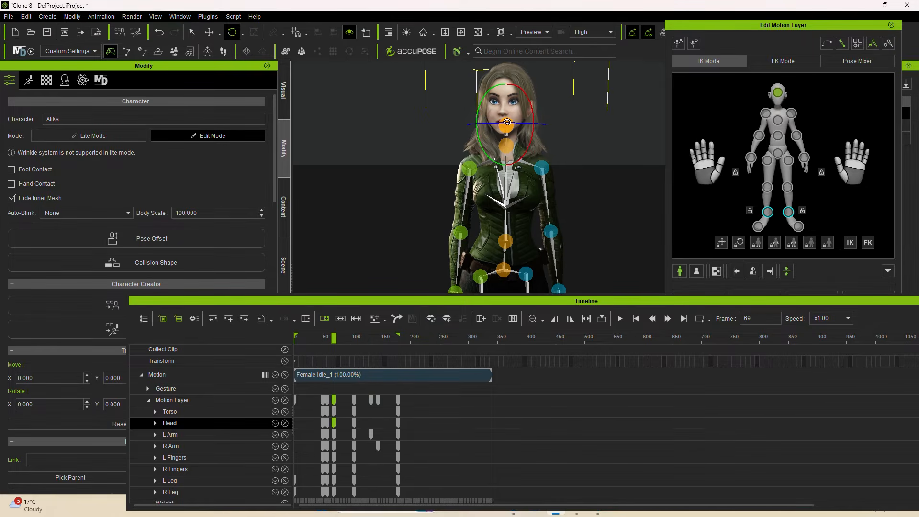
pyautogui.moveTo(507, 123); pyautogui.dragTo(505, 122)
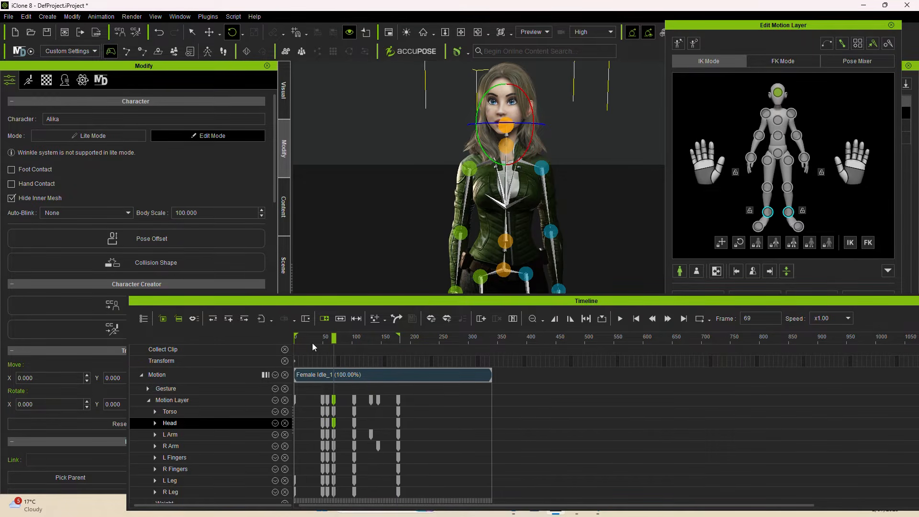
pyautogui.press('space')
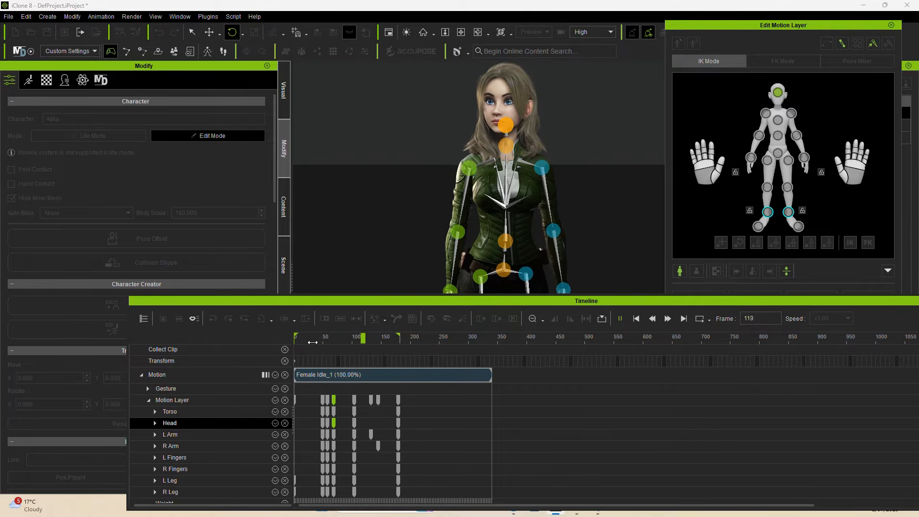
pyautogui.click(312, 341)
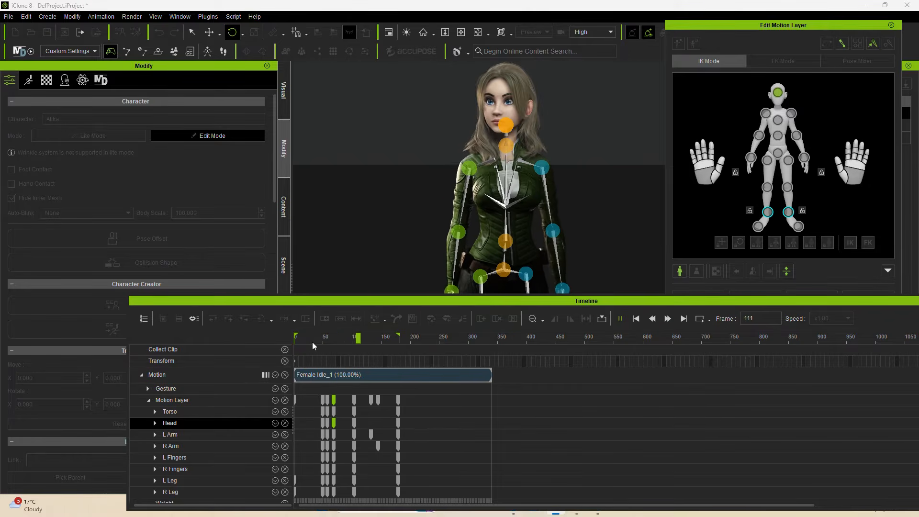
pyautogui.press('space')
pyautogui.click(312, 342)
pyautogui.press('space')
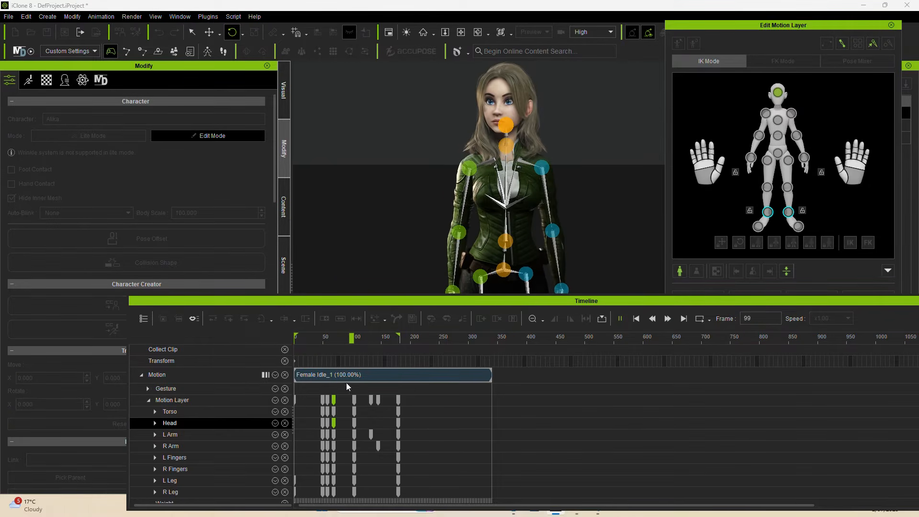
pyautogui.press('space')
# Close the motion layer editor and replay the head turn without the rig overlay to check its timing
pyautogui.click(892, 25)
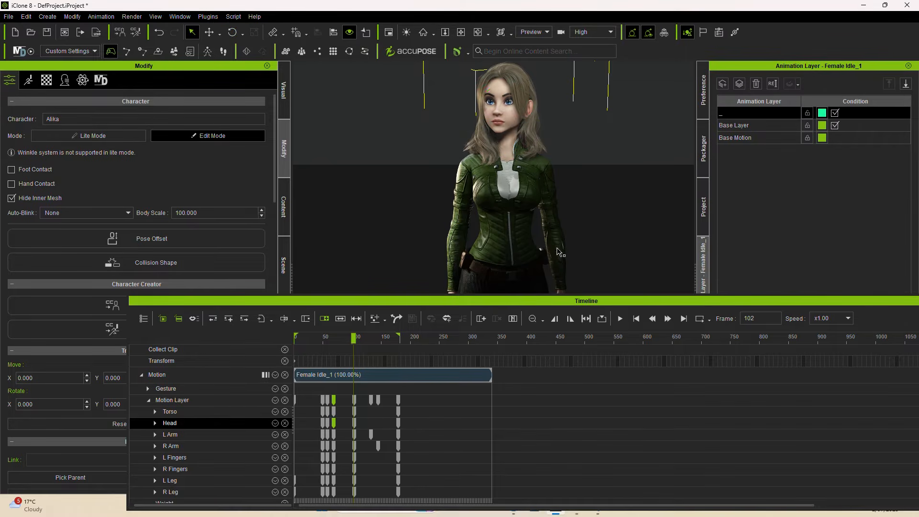
pyautogui.press('space')
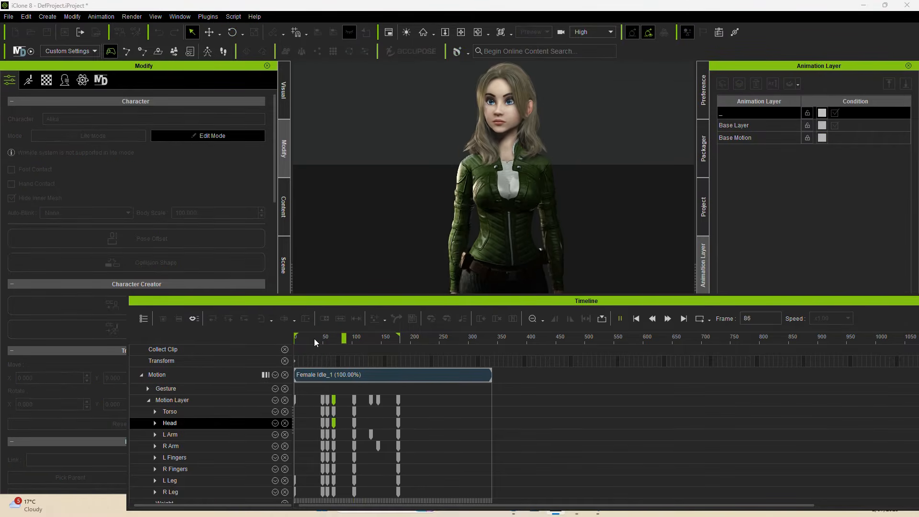
pyautogui.moveTo(314, 338); pyautogui.dragTo(306, 340)
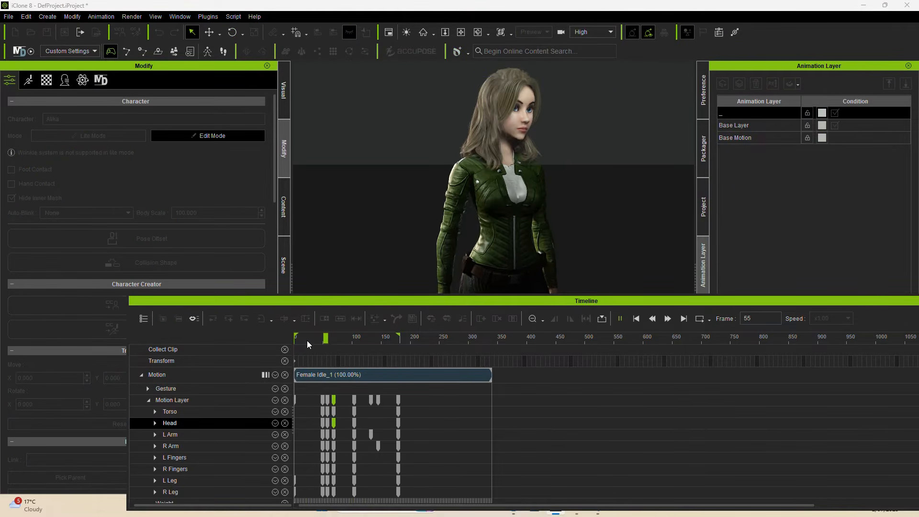
pyautogui.press('space')
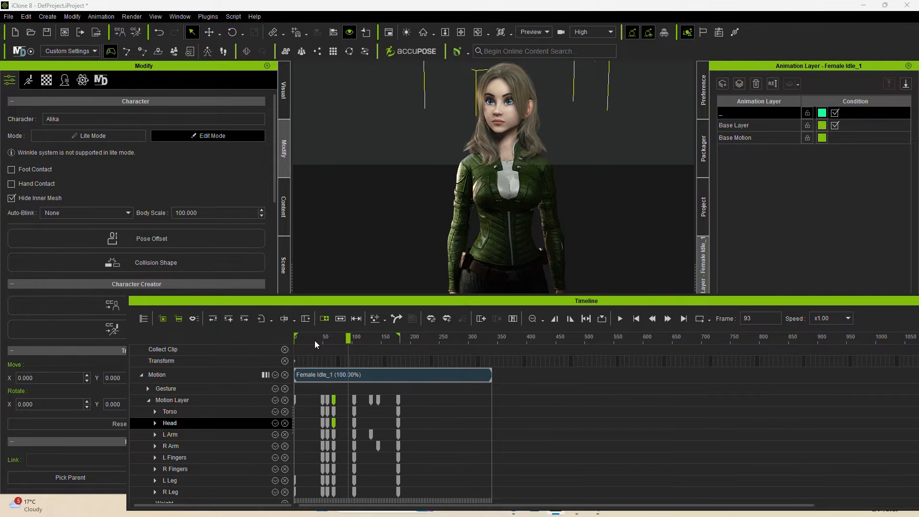
pyautogui.click(315, 340)
pyautogui.press('space')
pyautogui.press('space')
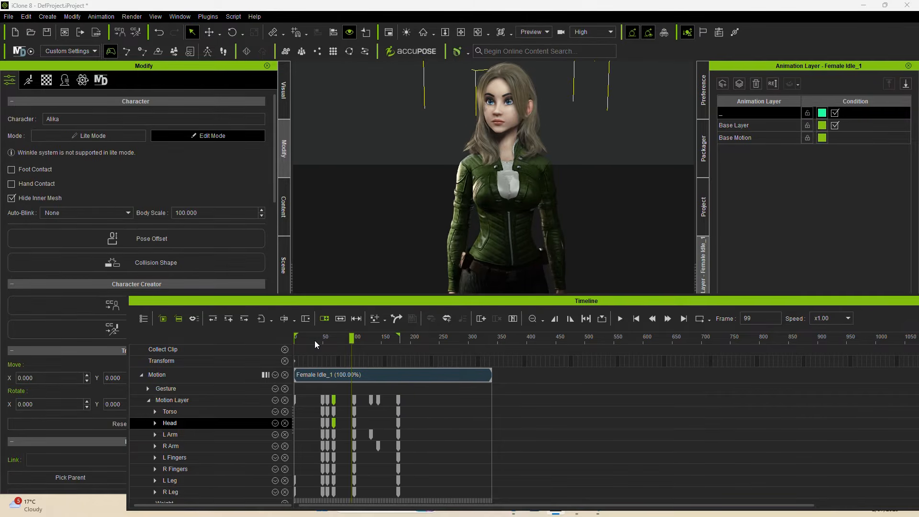
# Frame the character's head and upper body closely and replay the turn to examine the head motion
pyautogui.scroll(3, 554, 221)
pyautogui.scroll(-1, 550, 199)
pyautogui.moveTo(544, 183); pyautogui.dragTo(575, 341, button='middle')
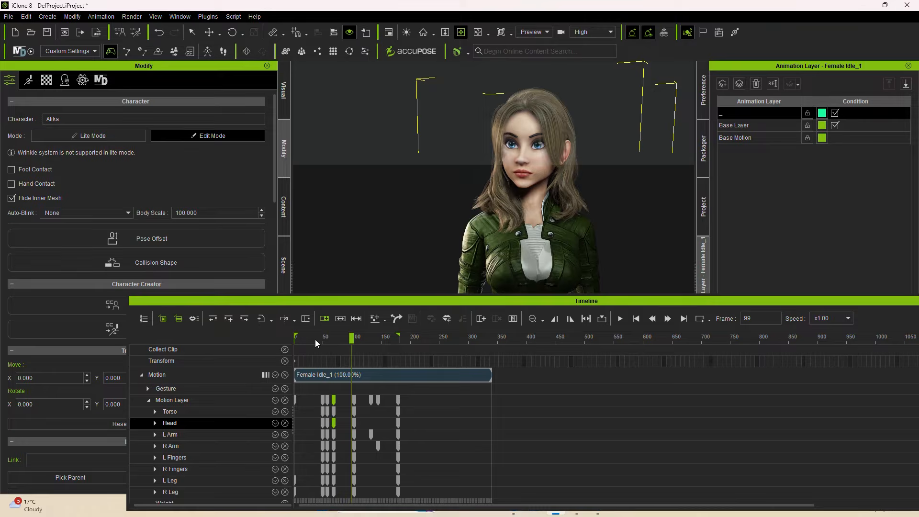
pyautogui.press('space')
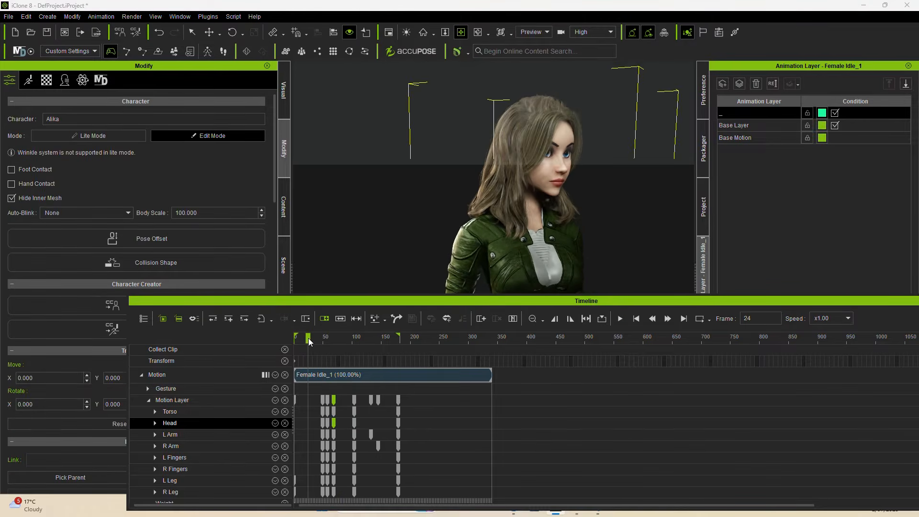
pyautogui.press('space')
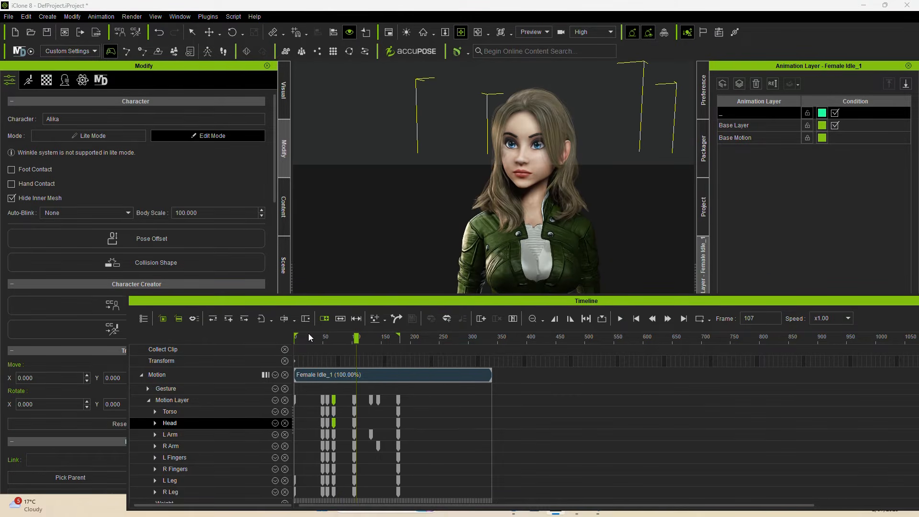
pyautogui.click(315, 332)
pyautogui.press('space')
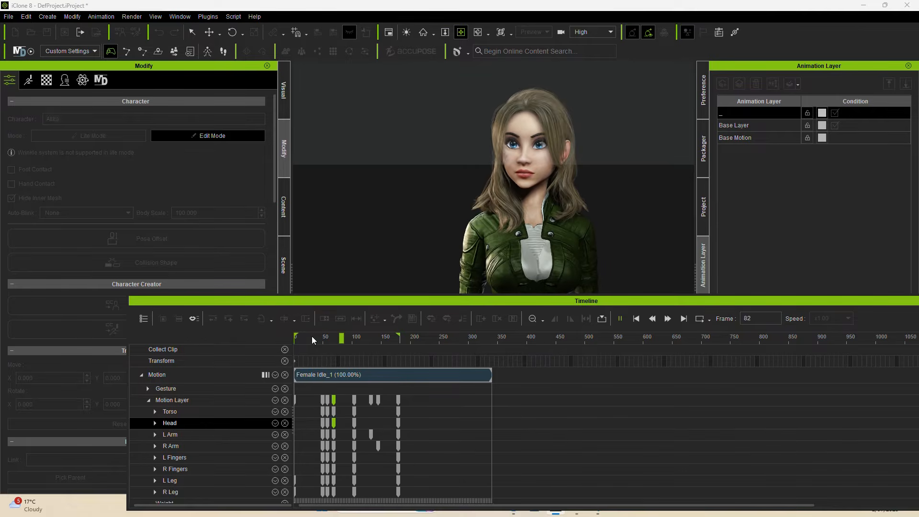
pyautogui.press('space')
pyautogui.click(315, 338)
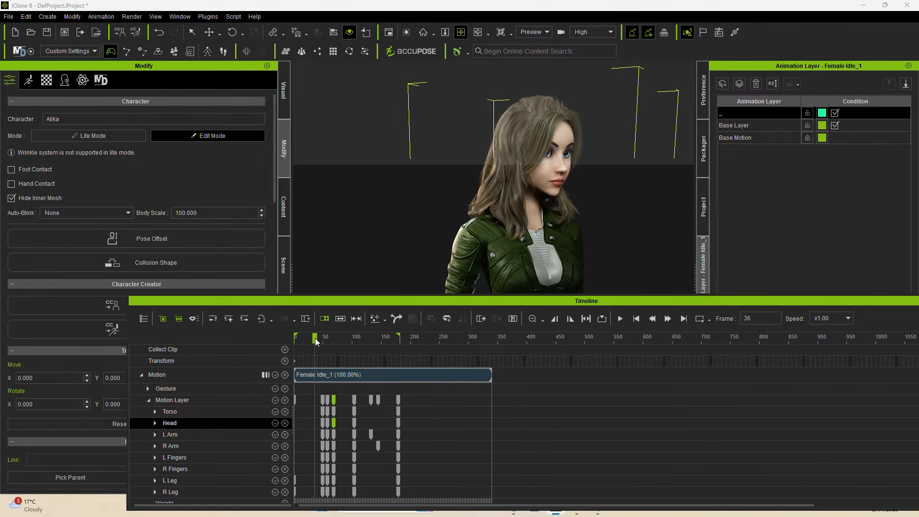
pyautogui.press('space')
pyautogui.press('space')
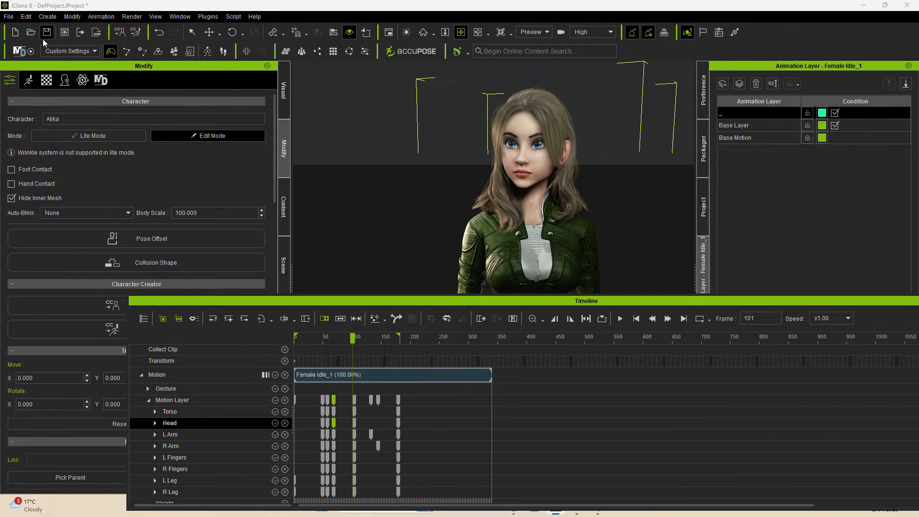
# Open the Face Key editor's expression adjustment sliders and scrub the timeline to frame 75
pyautogui.click(107, 15)
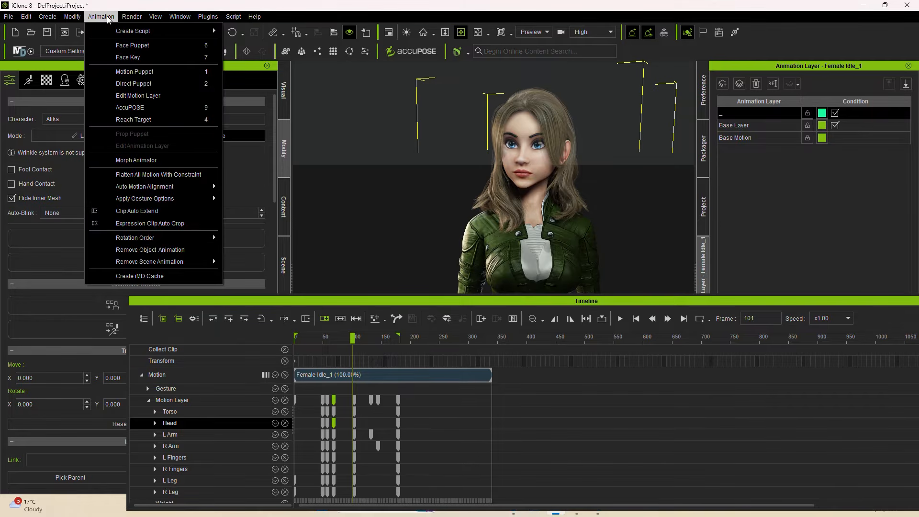
pyautogui.click(139, 57)
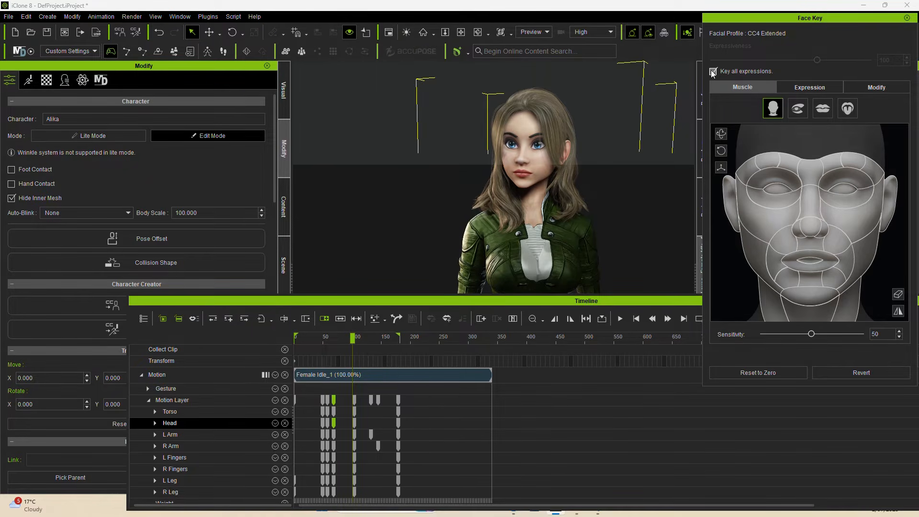
pyautogui.click(869, 88)
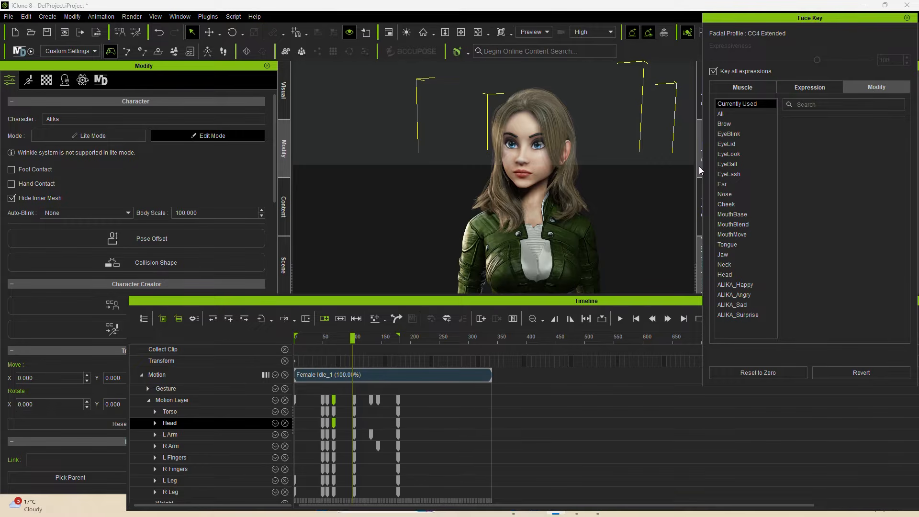
pyautogui.moveTo(328, 340)
pyautogui.mouseDown()
pyautogui.moveTo(319, 340)
pyautogui.moveTo(338, 340)
pyautogui.mouseUp()
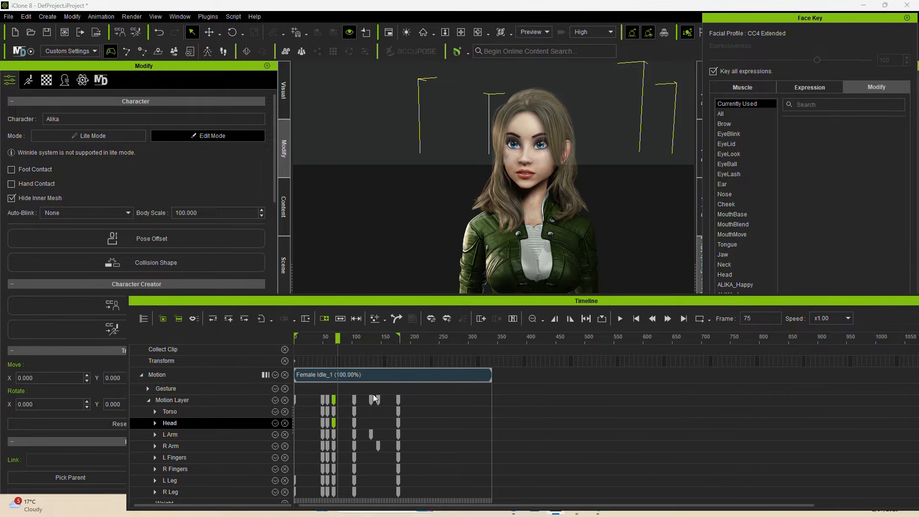
# Collapse the Motion track and show the character's Expression track in the timeline
pyautogui.click(142, 376)
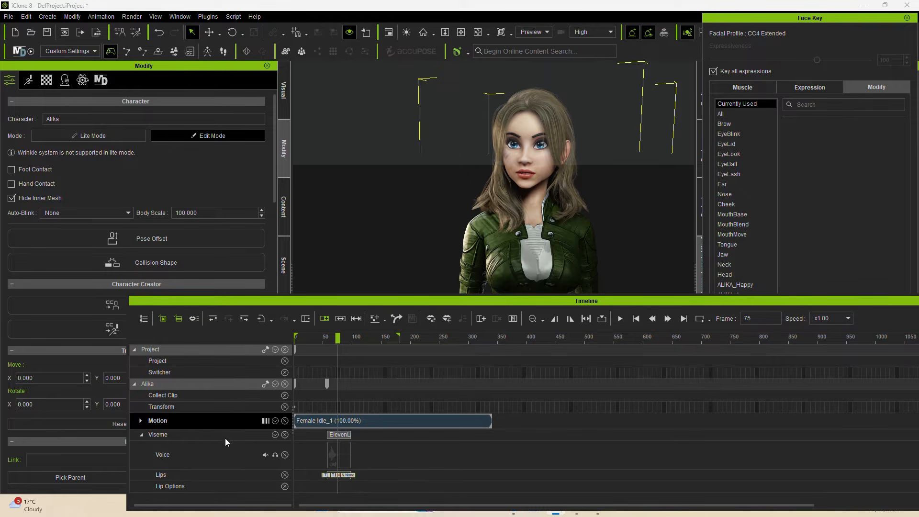
pyautogui.click(275, 384)
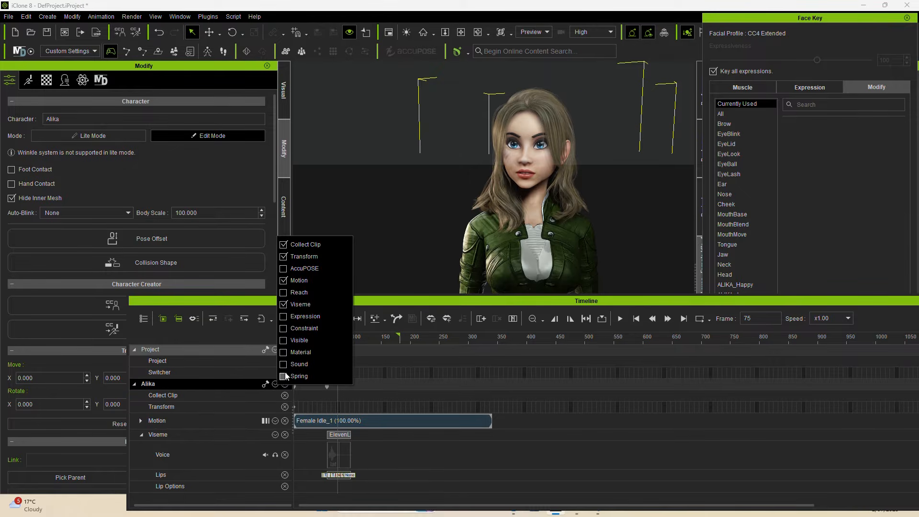
pyautogui.click(284, 317)
pyautogui.moveTo(393, 343); pyautogui.dragTo(260, 350)
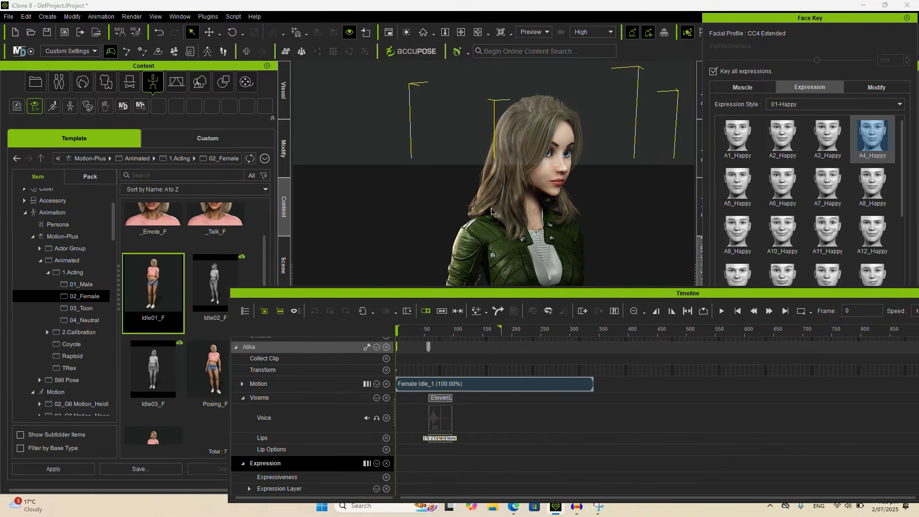
# Close Face Key and record a Face Puppet clip with the 01 Eyes Head Look set in Blend mode, without puppeteering the face
pyautogui.click(907, 17)
pyautogui.click(103, 16)
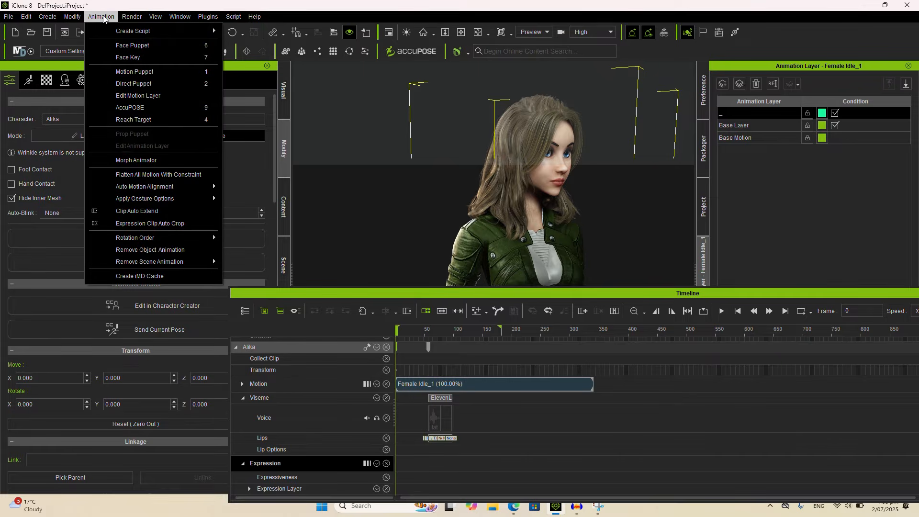
pyautogui.click(142, 47)
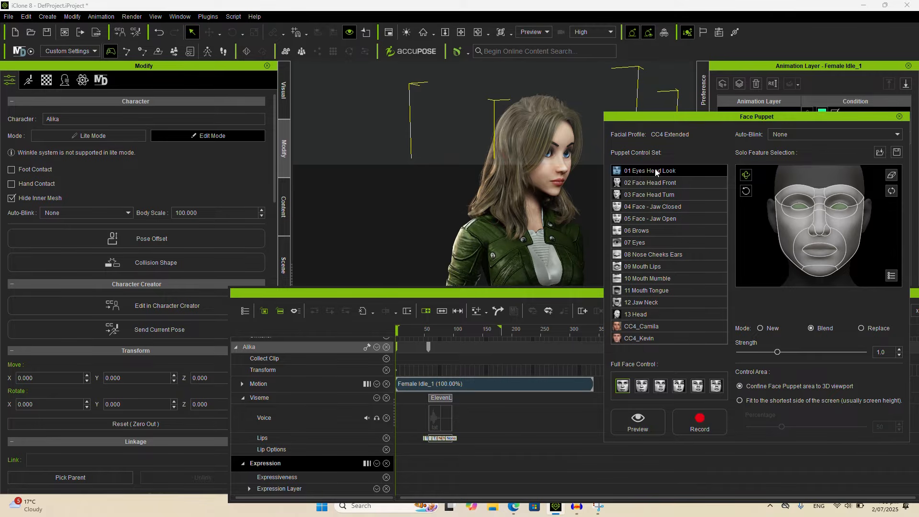
pyautogui.click(702, 426)
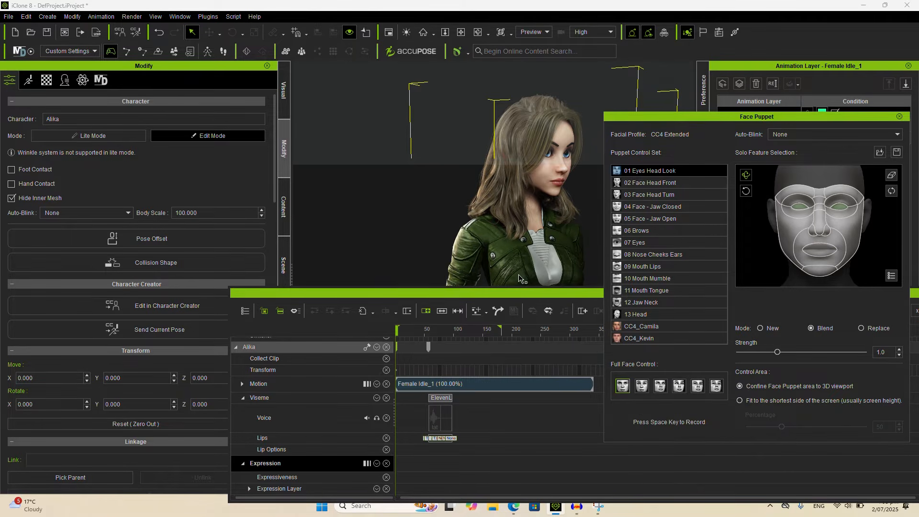
pyautogui.press('space')
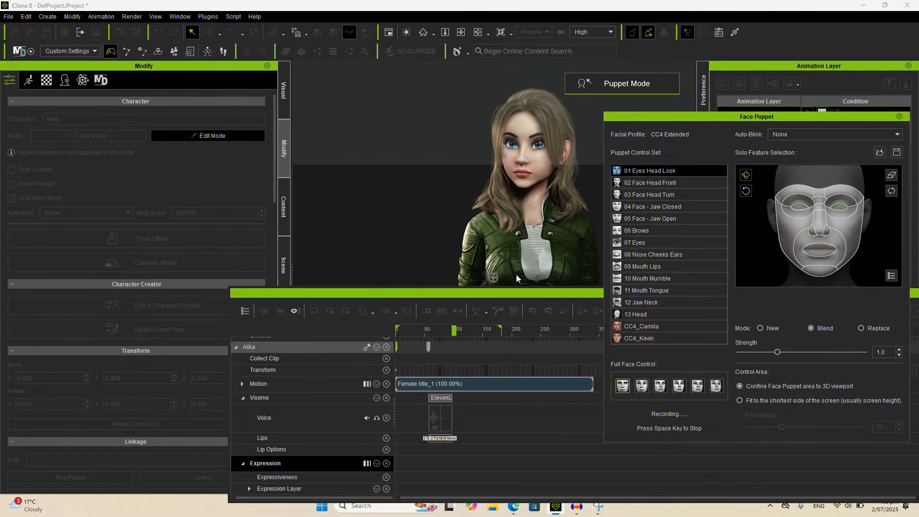
pyautogui.press('space')
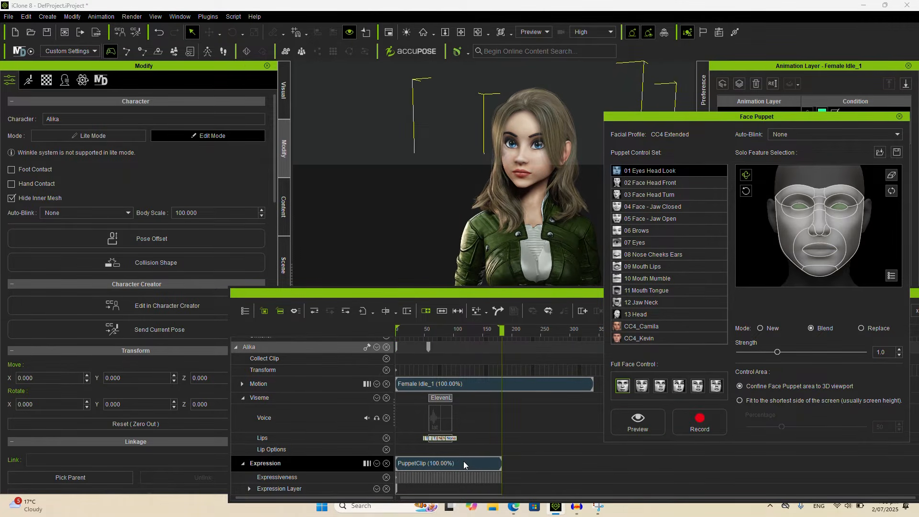
# Close Face Puppet, return to the start of the timeline and reopen Face Key with its expression adjustment sliders
pyautogui.click(899, 116)
pyautogui.moveTo(434, 332); pyautogui.dragTo(397, 332)
pyautogui.click(100, 17)
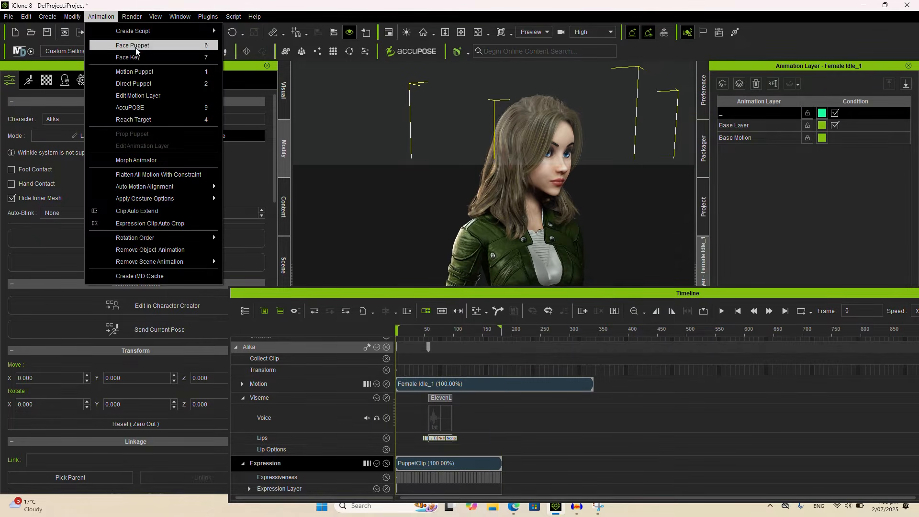
pyautogui.click(128, 57)
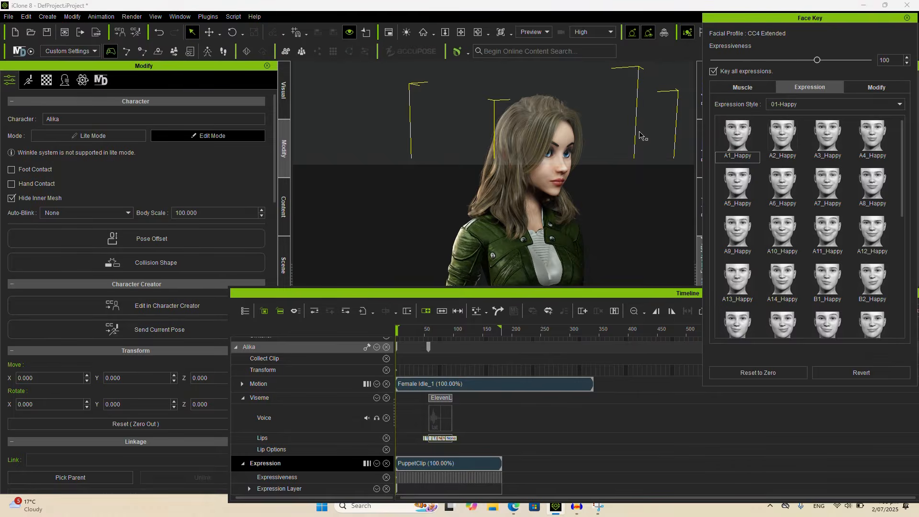
pyautogui.click(856, 85)
pyautogui.moveTo(429, 329); pyautogui.dragTo(397, 339)
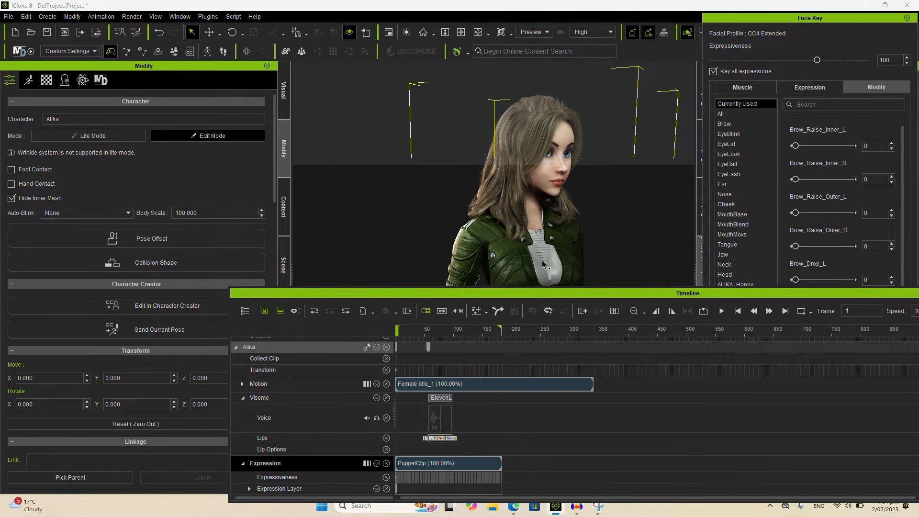
# Frame the character's face closely and add an Expression Layer key at frame 47 with the EyeBlink morphs at 0
pyautogui.moveTo(405, 325); pyautogui.dragTo(425, 333)
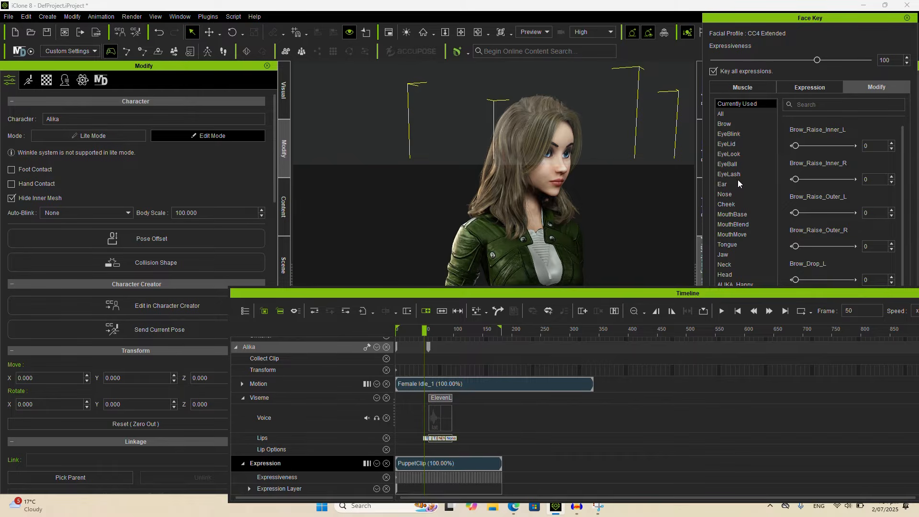
pyautogui.scroll(3, 612, 211)
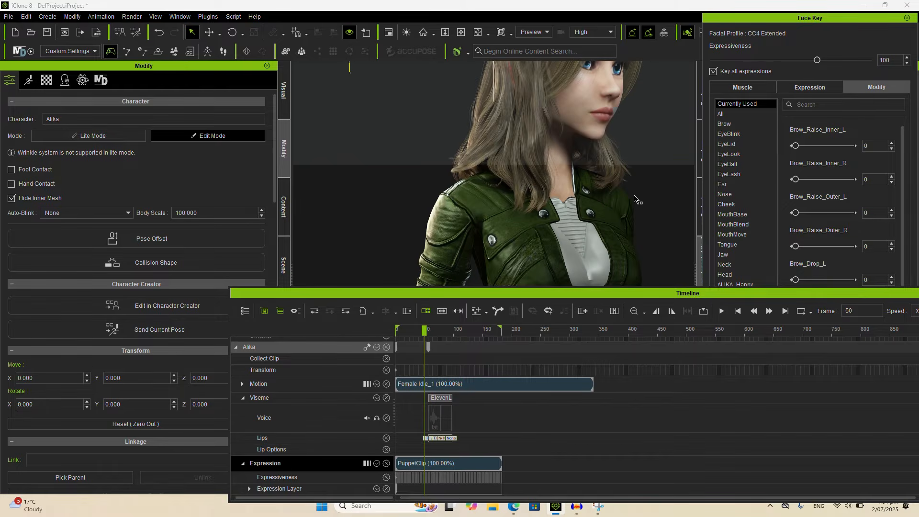
pyautogui.moveTo(634, 199); pyautogui.dragTo(570, 274, button='middle')
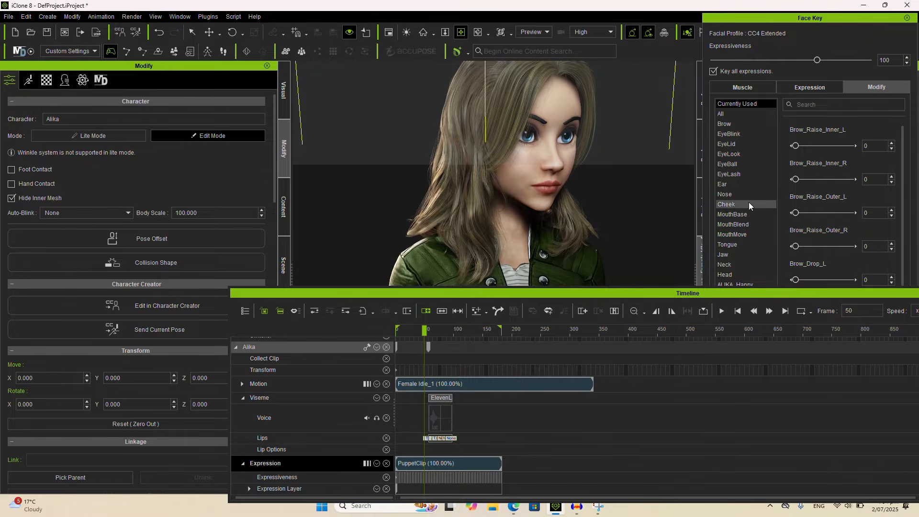
pyautogui.click(748, 145)
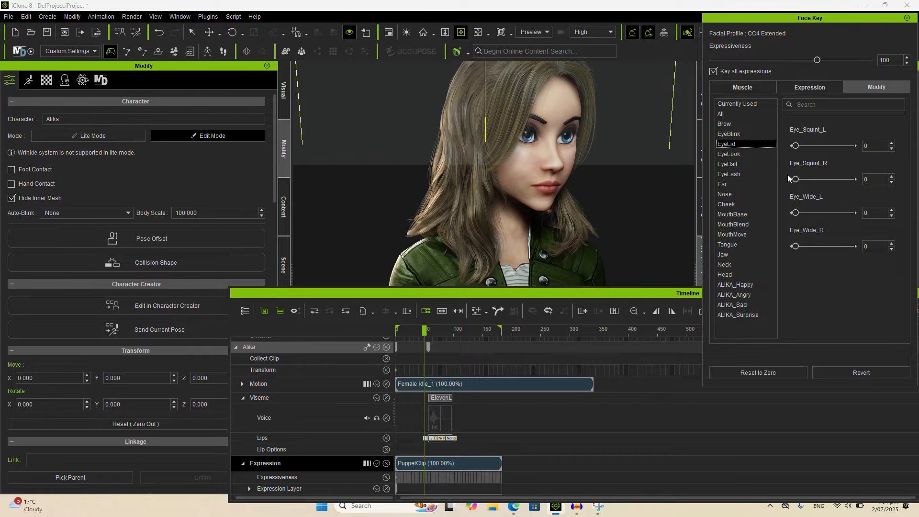
pyautogui.click(742, 134)
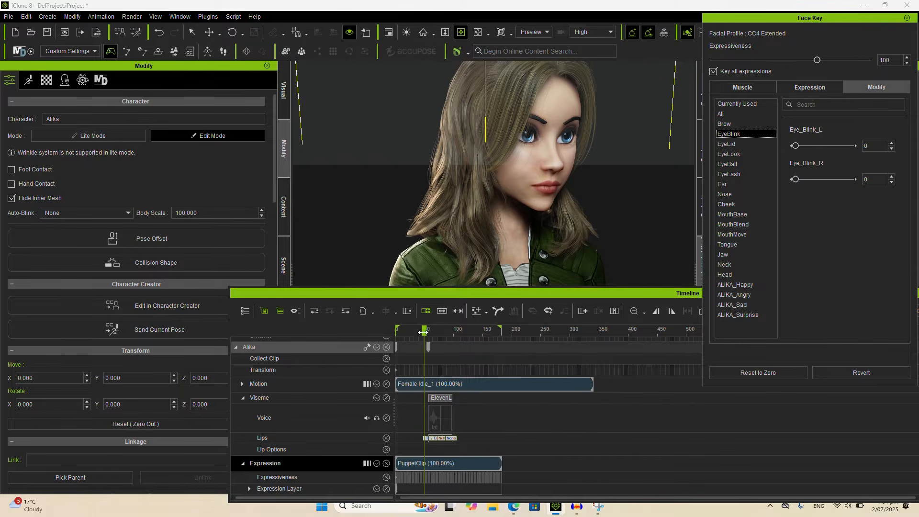
pyautogui.moveTo(426, 338); pyautogui.dragTo(428, 332)
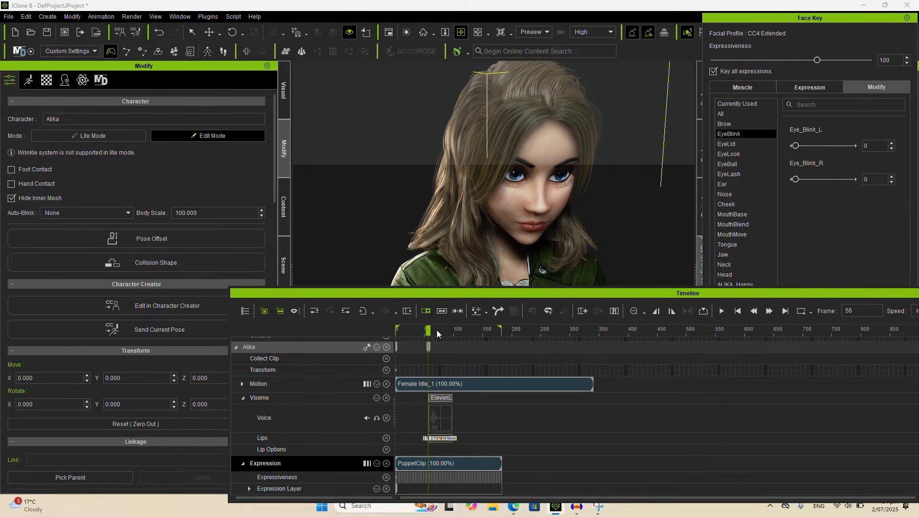
pyautogui.moveTo(429, 333); pyautogui.dragTo(423, 333)
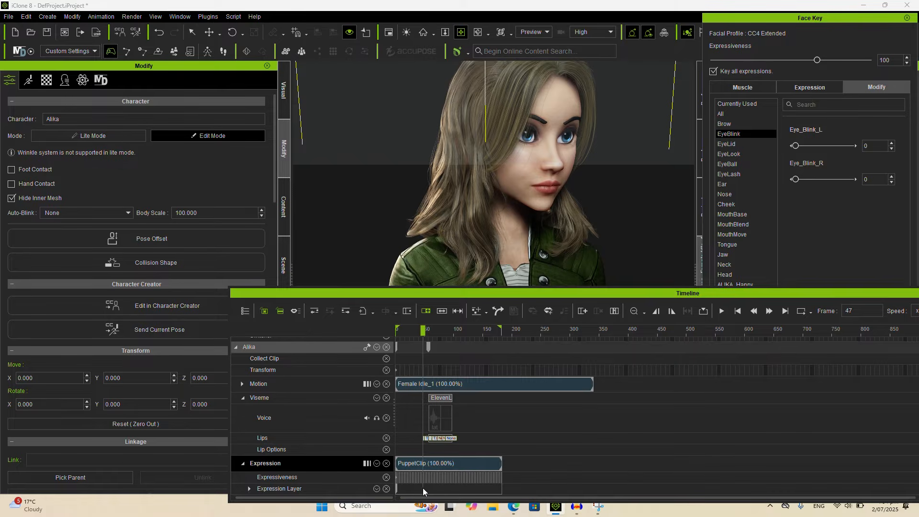
pyautogui.moveTo(795, 145)
pyautogui.mouseDown()
pyautogui.moveTo(808, 145)
pyautogui.moveTo(792, 146)
pyautogui.mouseUp()
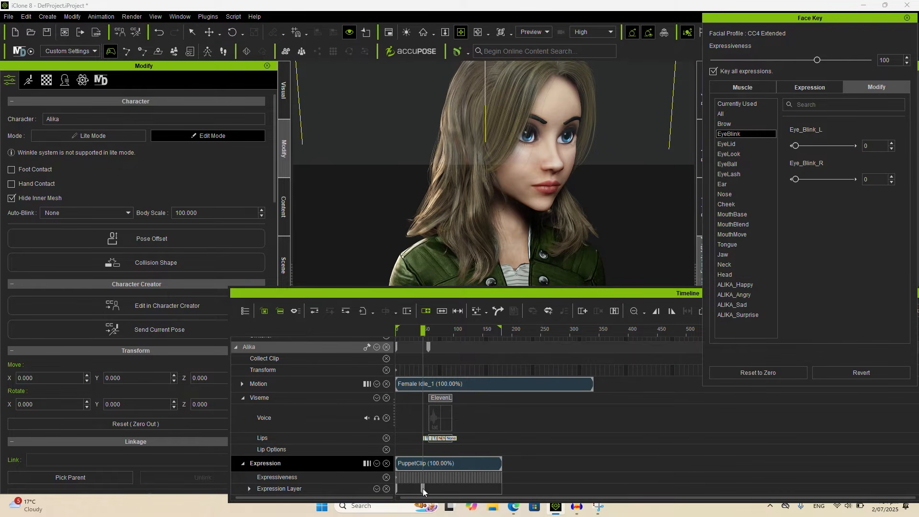
# At frame 56, set Eye_Blink_L to 81 and Eye_Blink_R to 86 to close the eyes
pyautogui.moveTo(425, 336); pyautogui.dragTo(429, 334)
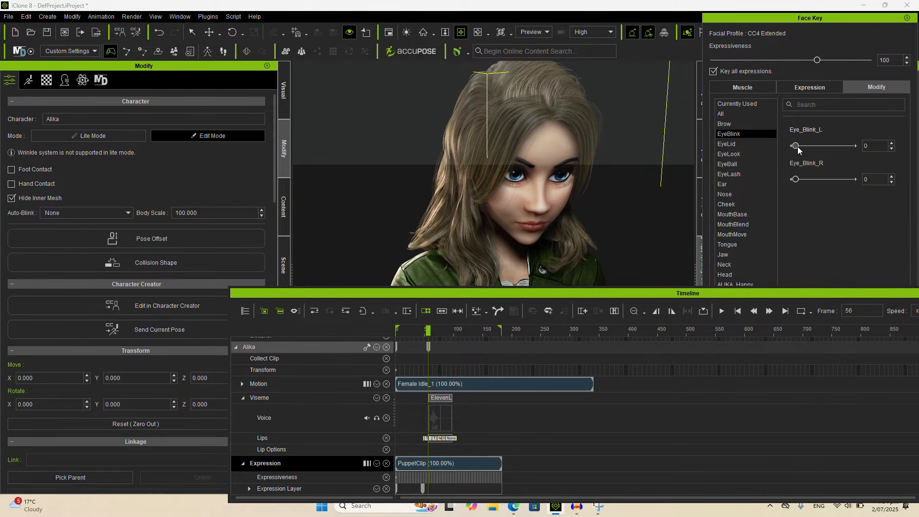
pyautogui.moveTo(796, 146); pyautogui.dragTo(841, 141)
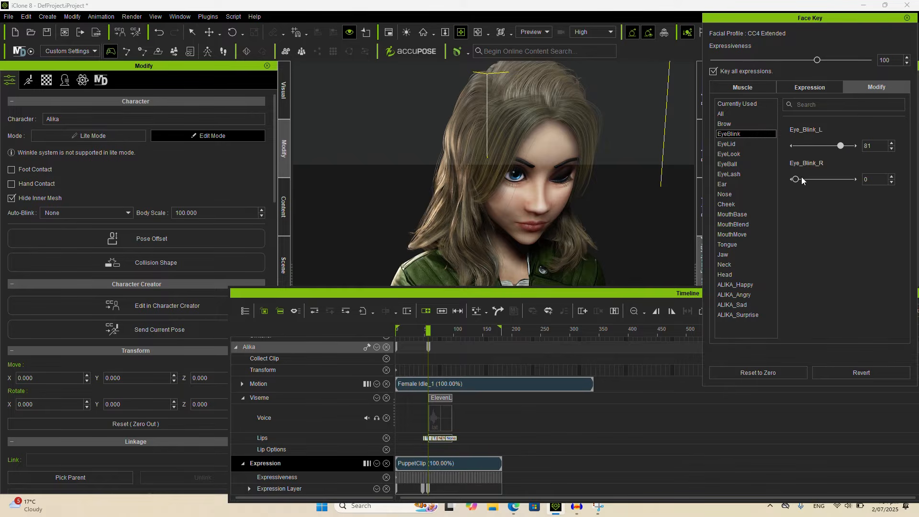
pyautogui.moveTo(797, 180); pyautogui.dragTo(842, 179)
# Copy the open-eye Expression Layer key from frame 47 to frame 69 and play back the blink
pyautogui.click(423, 490)
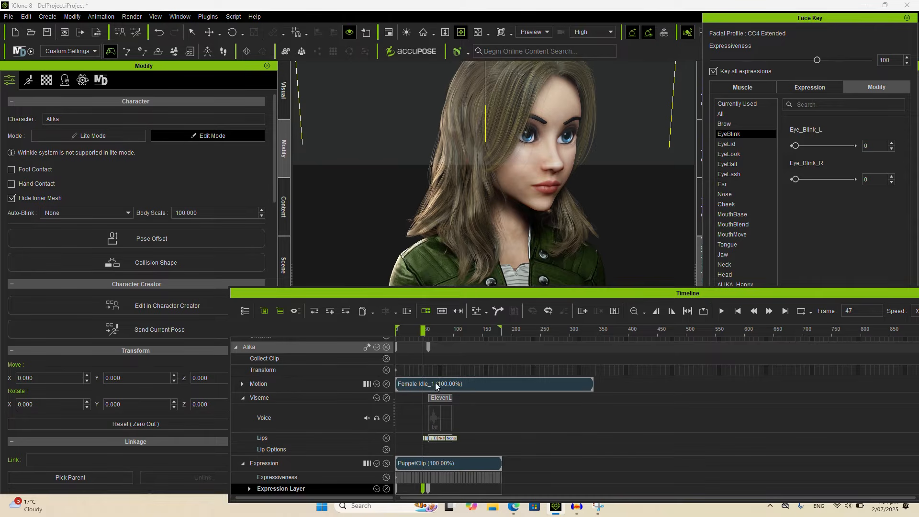
pyautogui.moveTo(424, 333); pyautogui.dragTo(436, 333)
pyautogui.hotkey('ctrl', 'v')
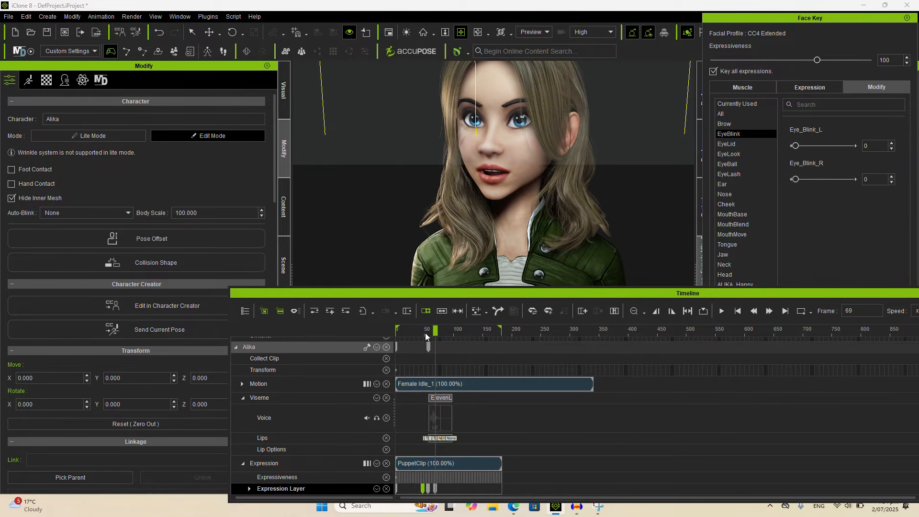
pyautogui.click(421, 332)
pyautogui.press('space')
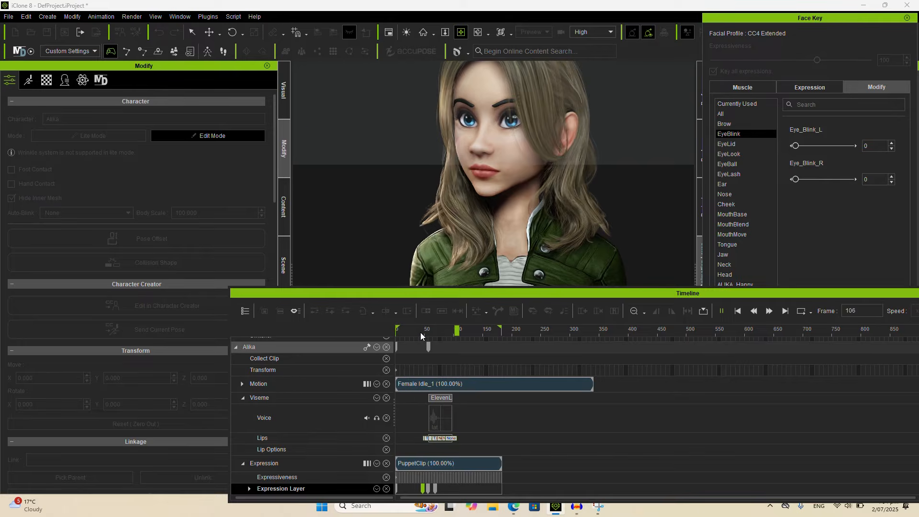
pyautogui.press('space')
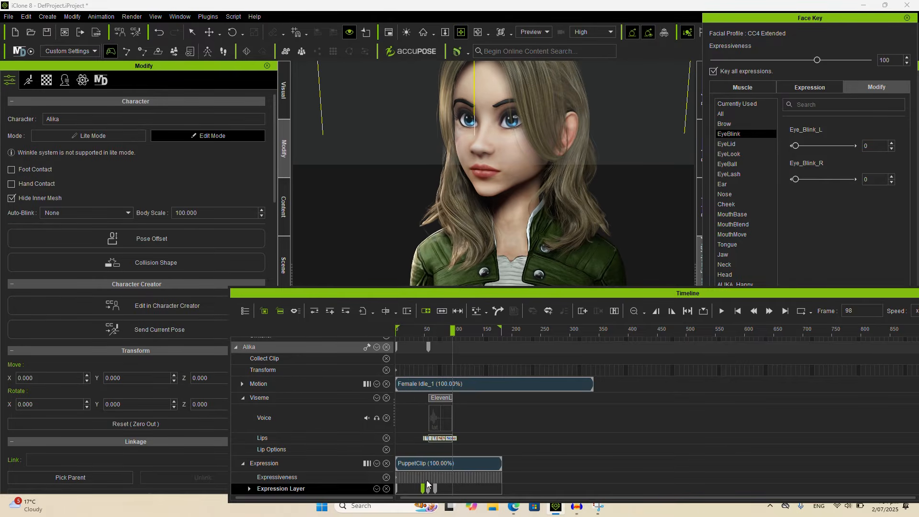
# On the closed-eye Expression Layer key, set Eye_Squint_L to 90 and Eye_Squint_R to 95
pyautogui.click(429, 487)
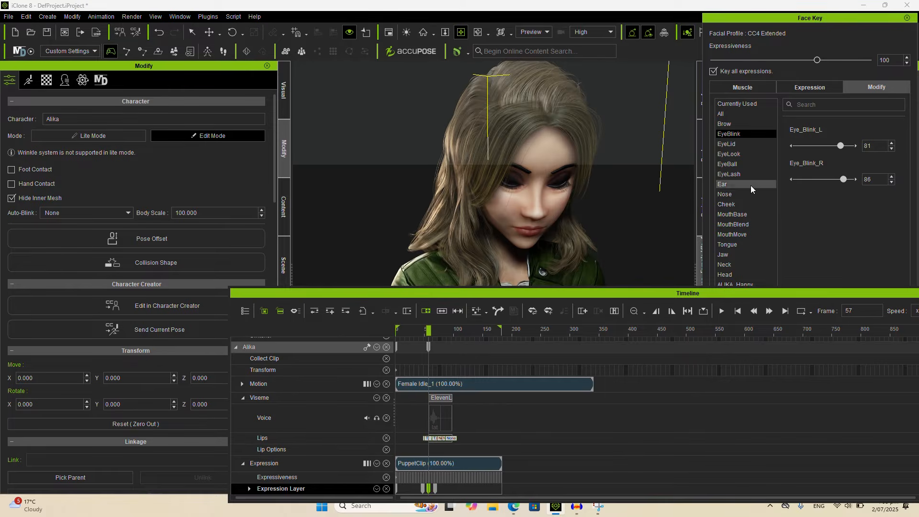
pyautogui.click(740, 146)
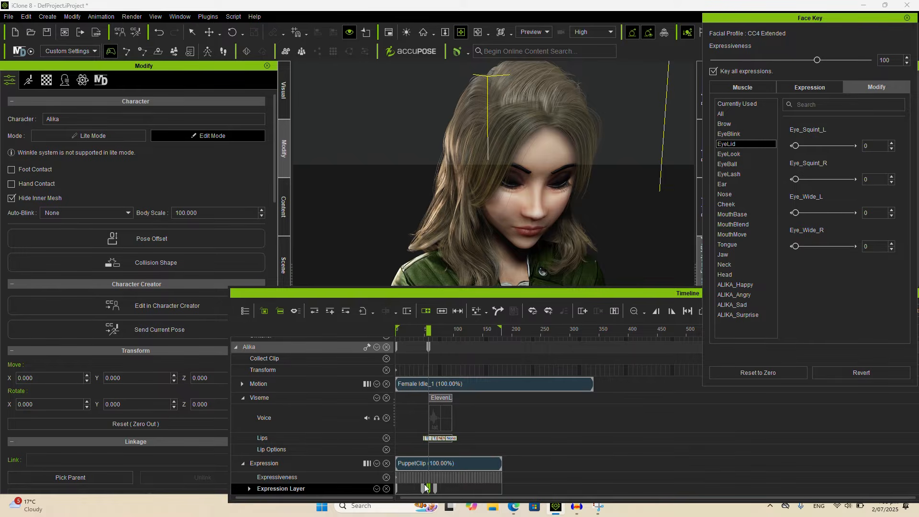
pyautogui.moveTo(802, 146); pyautogui.dragTo(850, 145)
pyautogui.moveTo(800, 179); pyautogui.dragTo(831, 148)
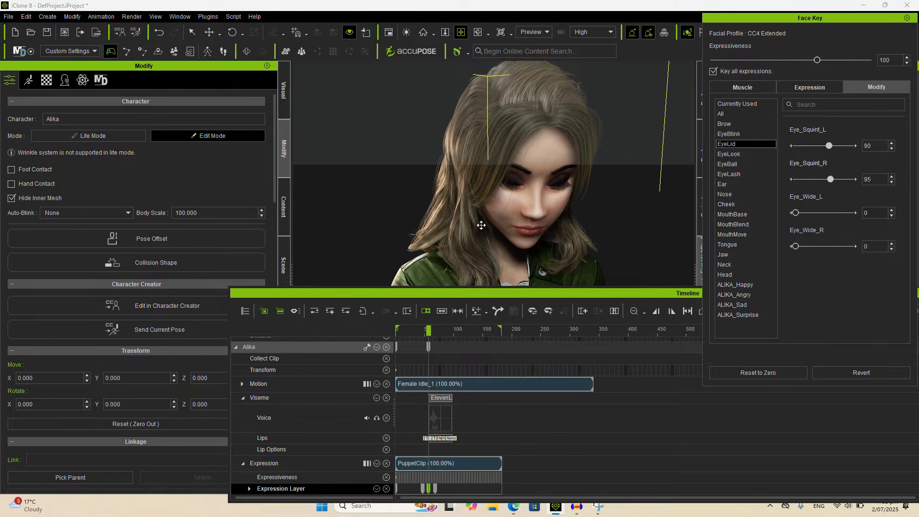
# Soften the blink on the closed-eye key by setting Eye_Blink_L and Eye_Blink_R to 77
pyautogui.scroll(3, 522, 189)
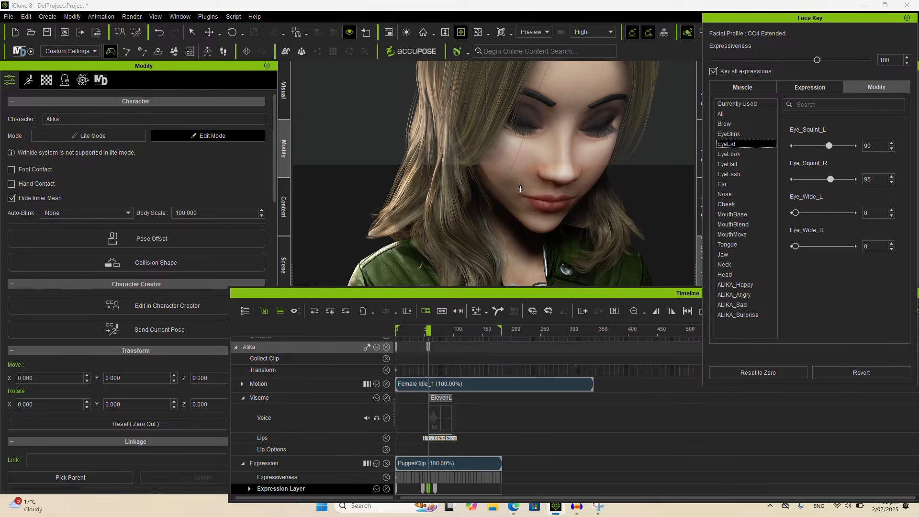
pyautogui.click(755, 133)
pyautogui.moveTo(841, 146)
pyautogui.mouseDown()
pyautogui.moveTo(829, 145)
pyautogui.moveTo(839, 147)
pyautogui.mouseUp()
pyautogui.moveTo(843, 181); pyautogui.dragTo(838, 180)
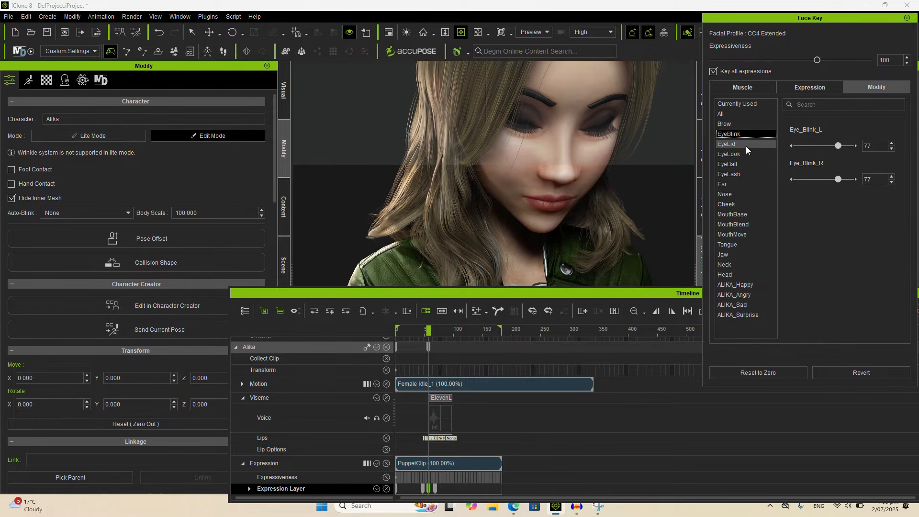
# On the closed-eye key, set Nose_Sneer_L to 110, Nose_Sneer_R to 75, Brow_Drop_L to 98 and Brow_Drop_R to 70
pyautogui.click(742, 193)
pyautogui.moveTo(796, 146); pyautogui.dragTo(834, 138)
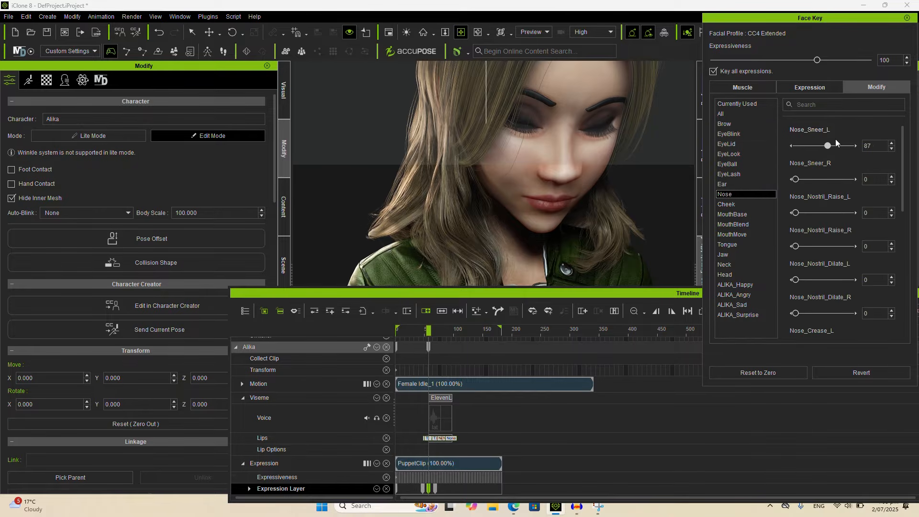
pyautogui.moveTo(796, 179); pyautogui.dragTo(823, 179)
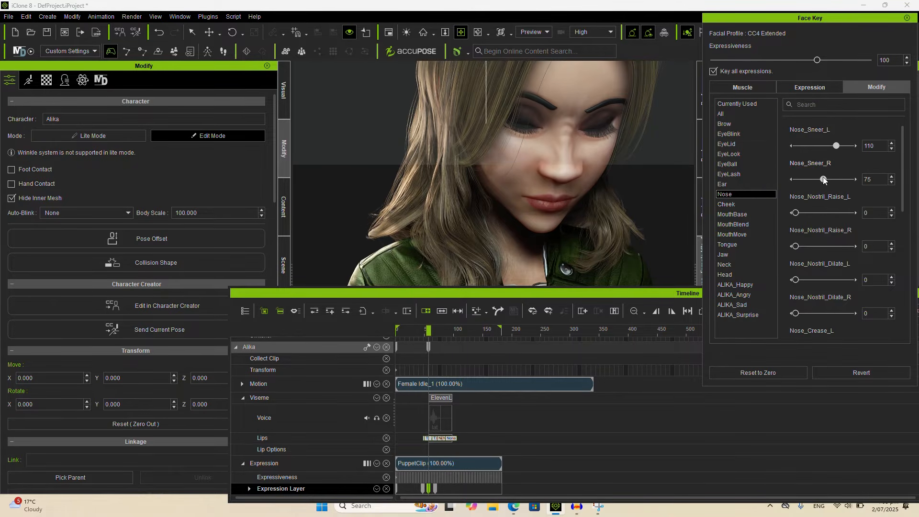
pyautogui.click(725, 124)
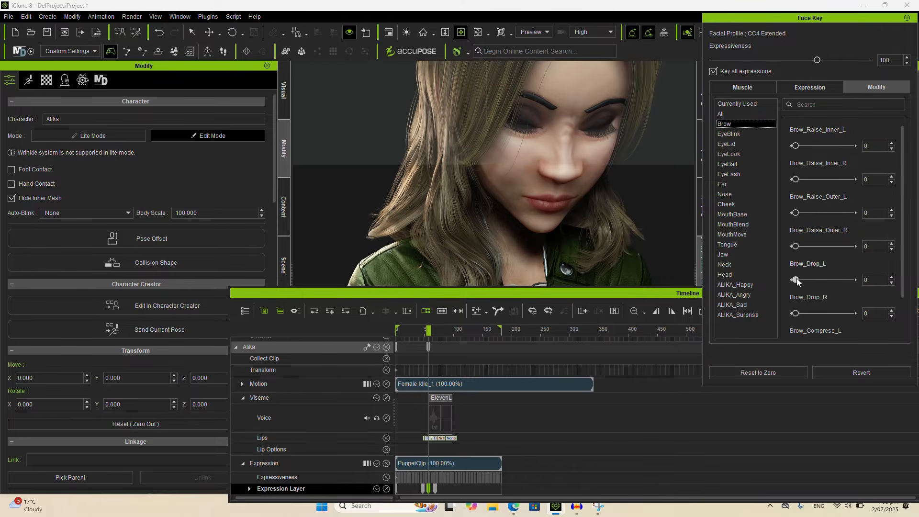
pyautogui.moveTo(796, 280)
pyautogui.mouseDown()
pyautogui.moveTo(840, 272)
pyautogui.moveTo(832, 277)
pyautogui.mouseUp()
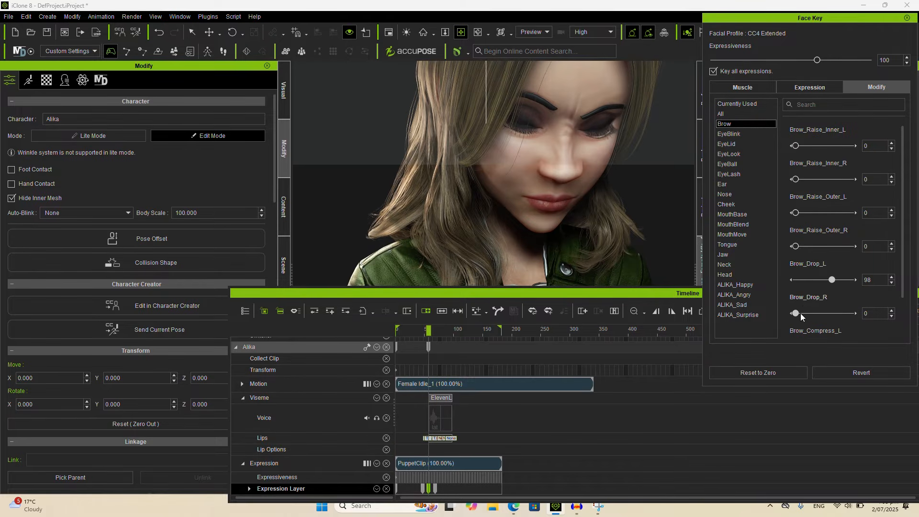
pyautogui.moveTo(800, 313); pyautogui.dragTo(822, 313)
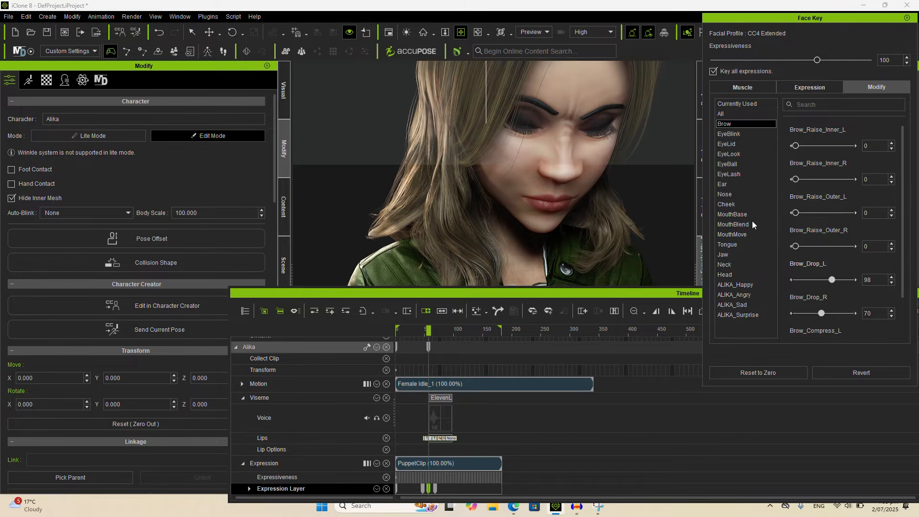
# On the same closed-eye key, set Mouth_Up to 114 and Mouth_Chin_Up to 118
pyautogui.click(747, 234)
pyautogui.moveTo(795, 146); pyautogui.dragTo(837, 146)
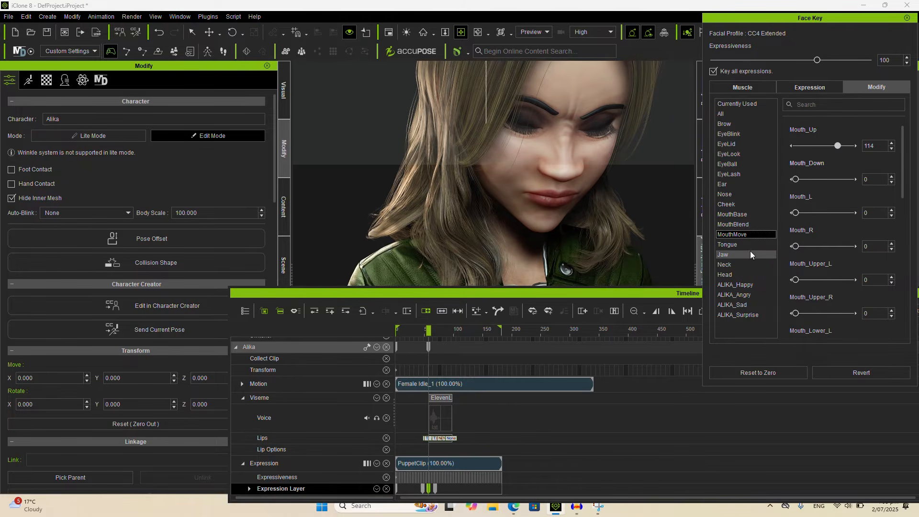
pyautogui.scroll(-5, 803, 269)
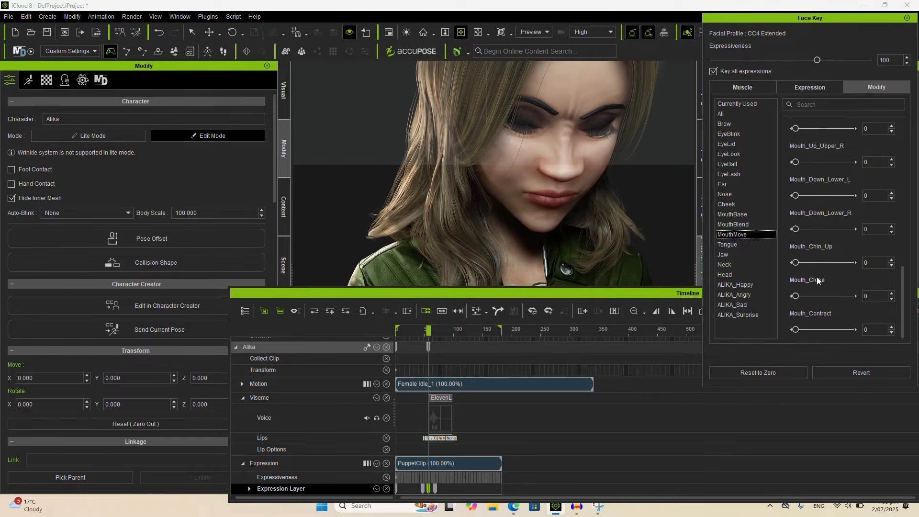
pyautogui.moveTo(796, 262); pyautogui.dragTo(835, 262)
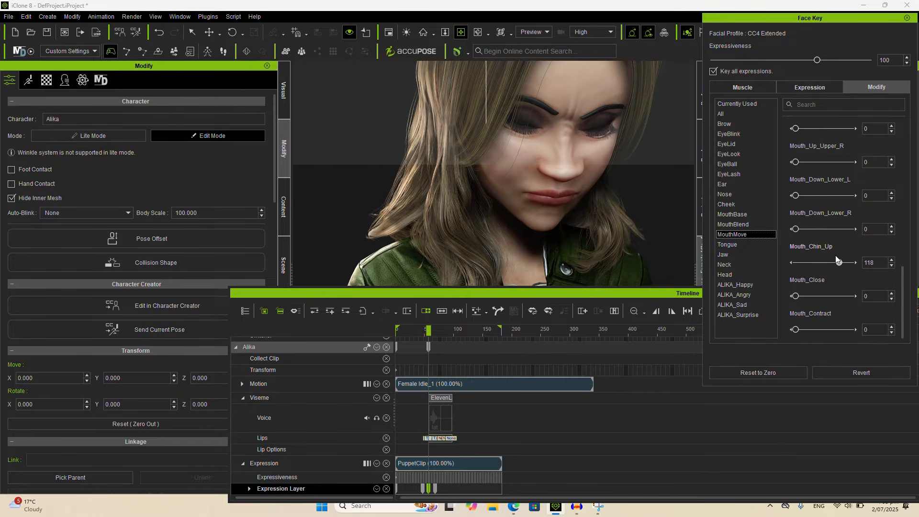
# Play back the head turn several times with the whole face framed to examine the blink and facial expression
pyautogui.click(415, 329)
pyautogui.press('space')
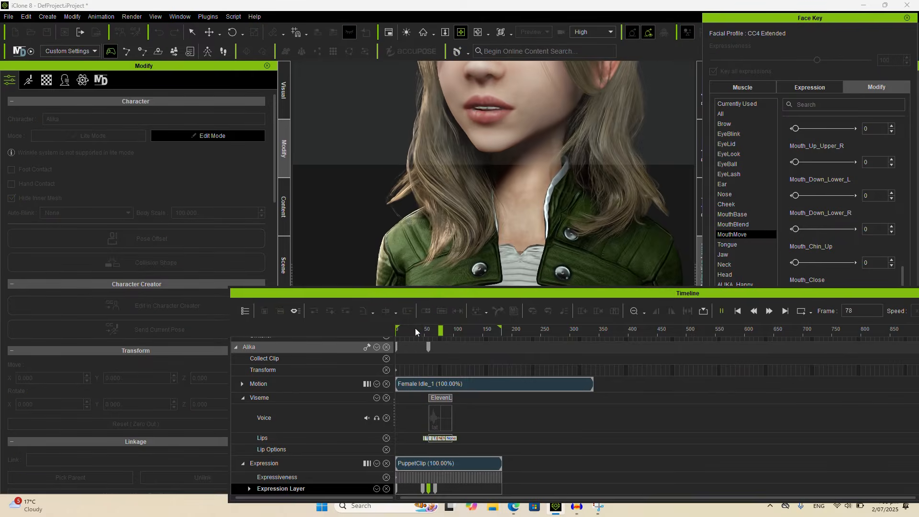
pyautogui.press('space')
pyautogui.scroll(-5, 466, 250)
pyautogui.scroll(5, 467, 249)
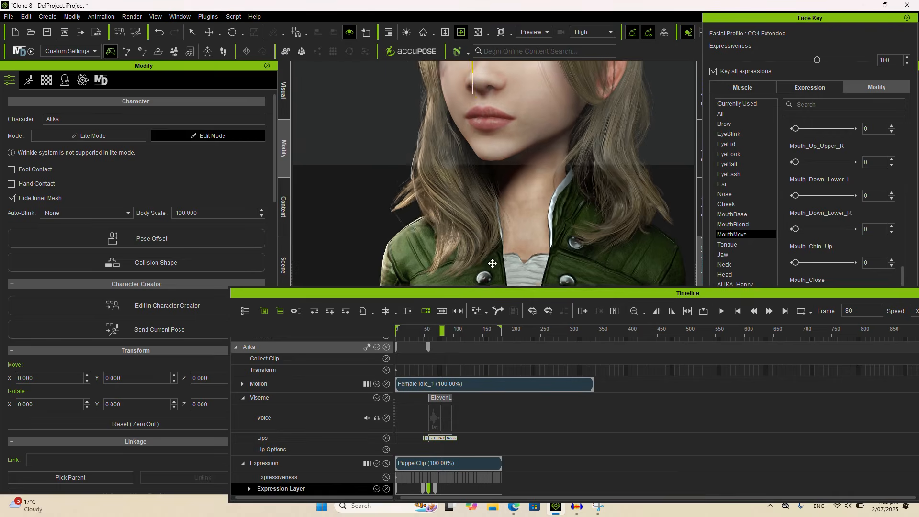
pyautogui.scroll(-3, 501, 271)
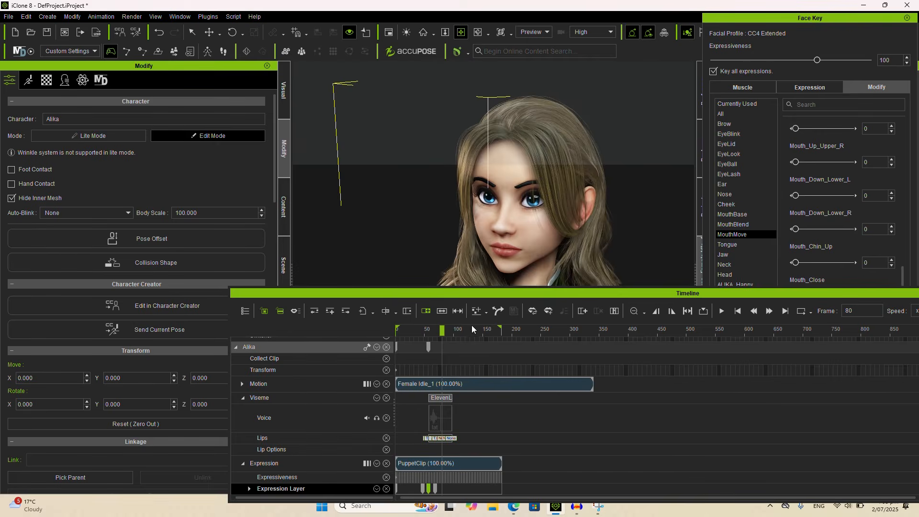
pyautogui.click(429, 329)
pyautogui.press('space')
pyautogui.press('space')
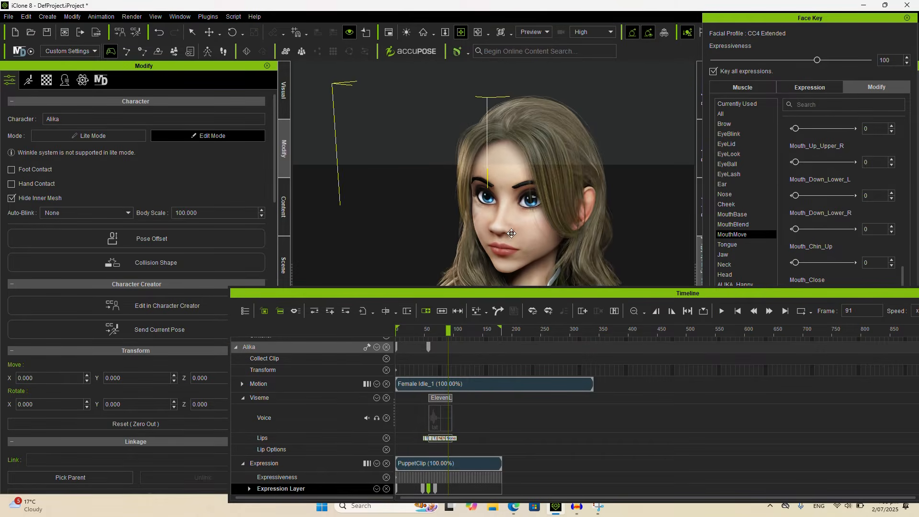
pyautogui.click(418, 331)
pyautogui.press('space')
pyautogui.press('space')
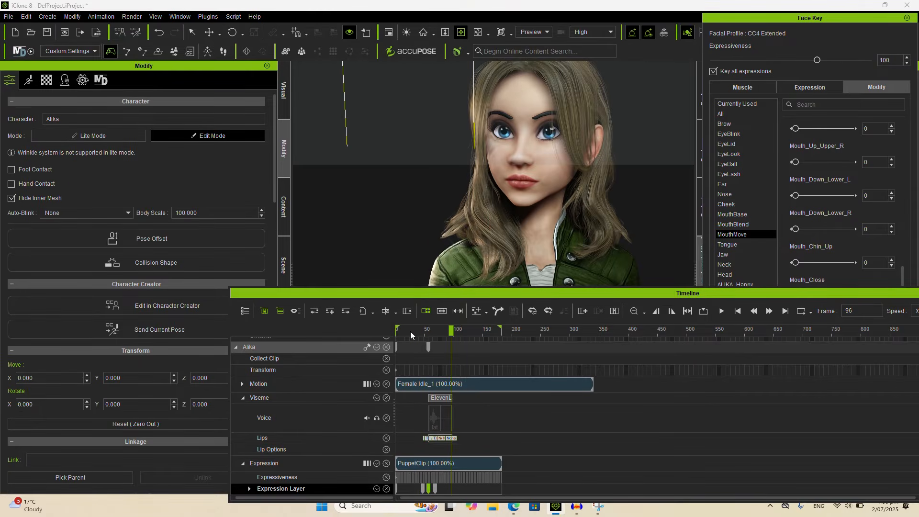
pyautogui.click(414, 331)
pyautogui.press('space')
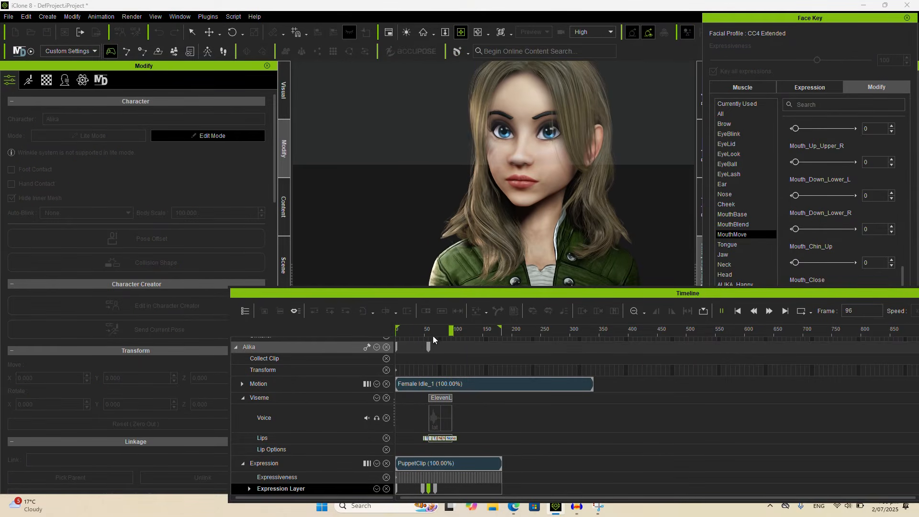
pyautogui.press('space')
pyautogui.click(421, 331)
pyautogui.press('space')
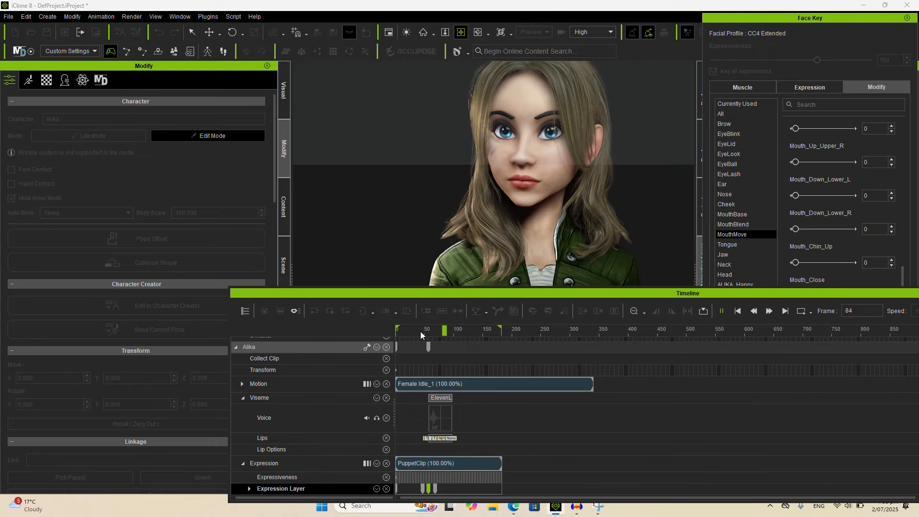
pyautogui.press('space')
# On the Expression Layer key at frame 69, set Eye_L_Look_R and Eye_R_Look_R to 26 and play back the gaze
pyautogui.click(435, 487)
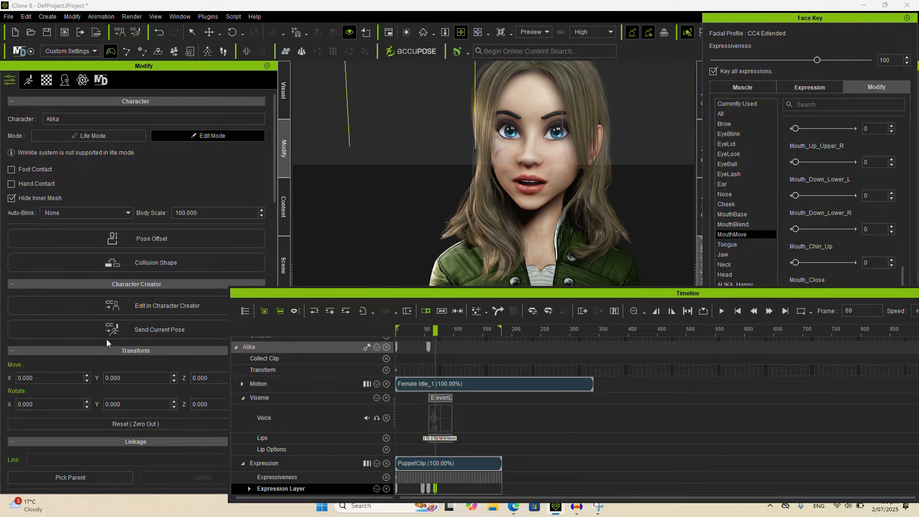
pyautogui.scroll(-6, 77, 341)
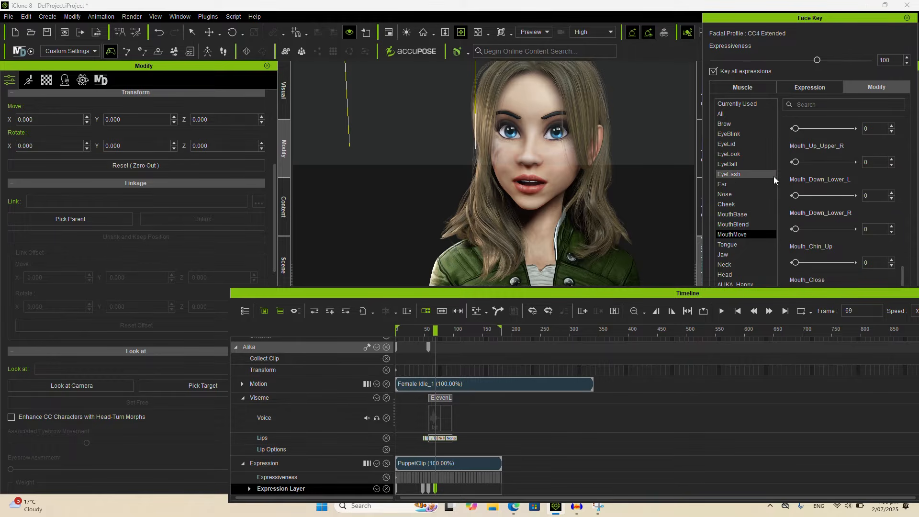
pyautogui.click(743, 155)
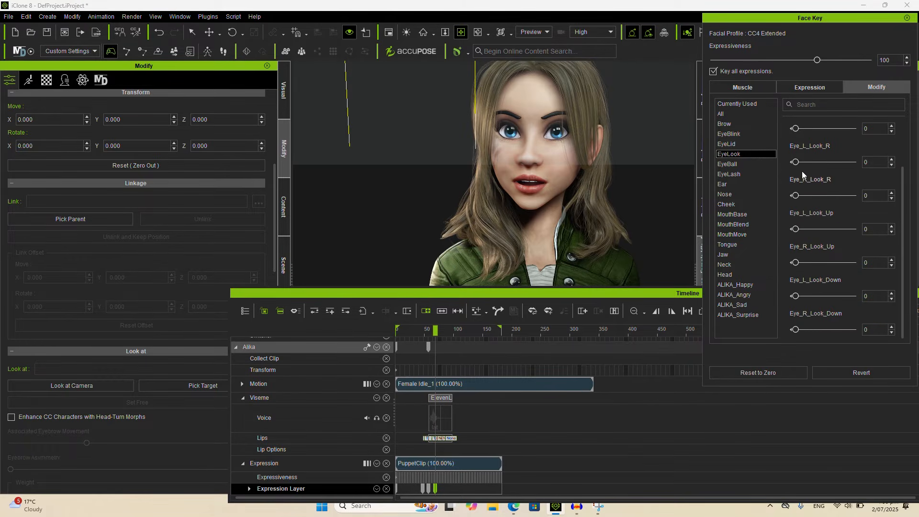
pyautogui.scroll(3, 803, 194)
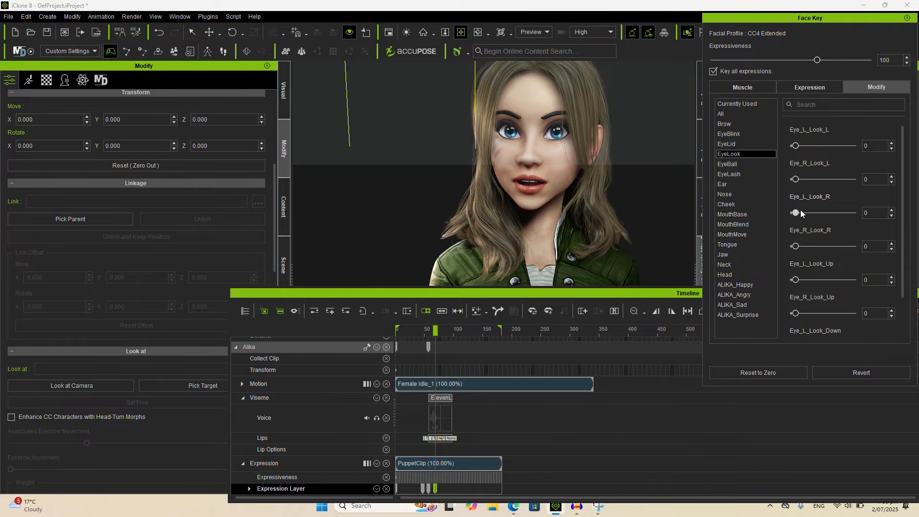
pyautogui.moveTo(797, 213); pyautogui.dragTo(813, 213)
pyautogui.moveTo(797, 246); pyautogui.dragTo(811, 245)
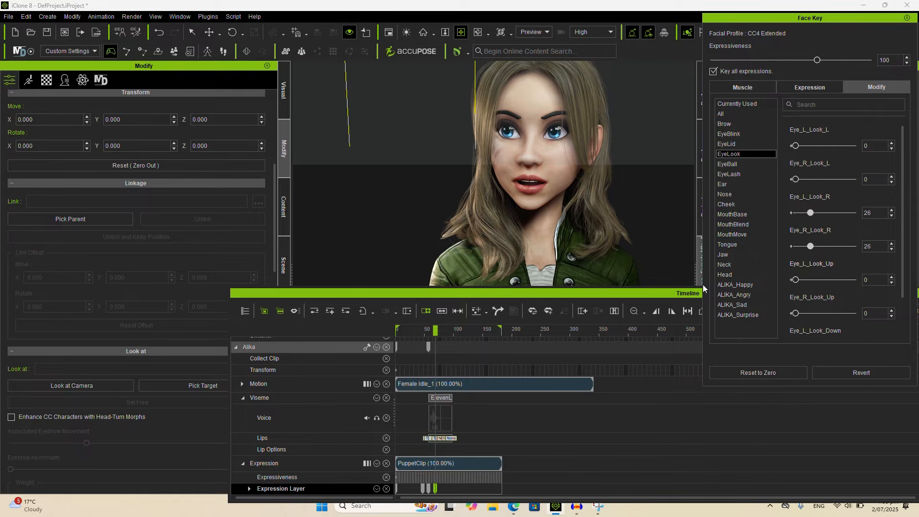
pyautogui.click(422, 329)
pyautogui.press('space')
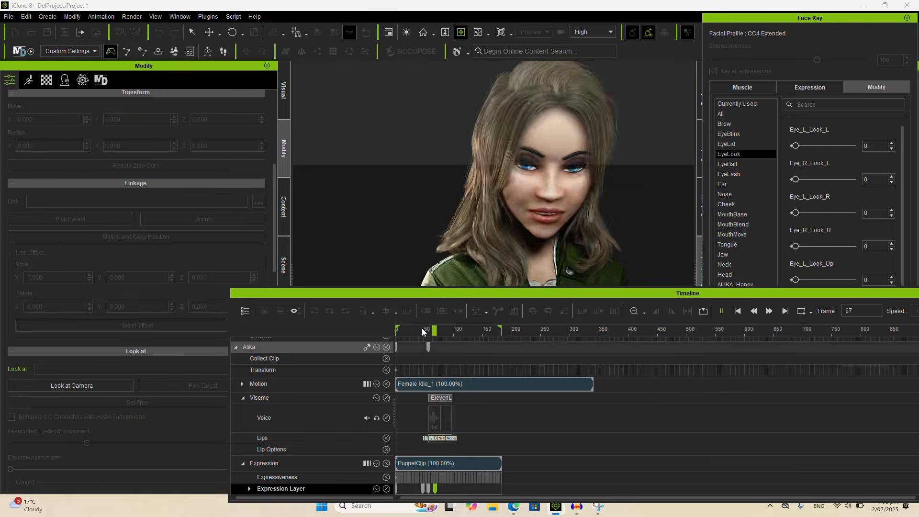
pyautogui.press('space')
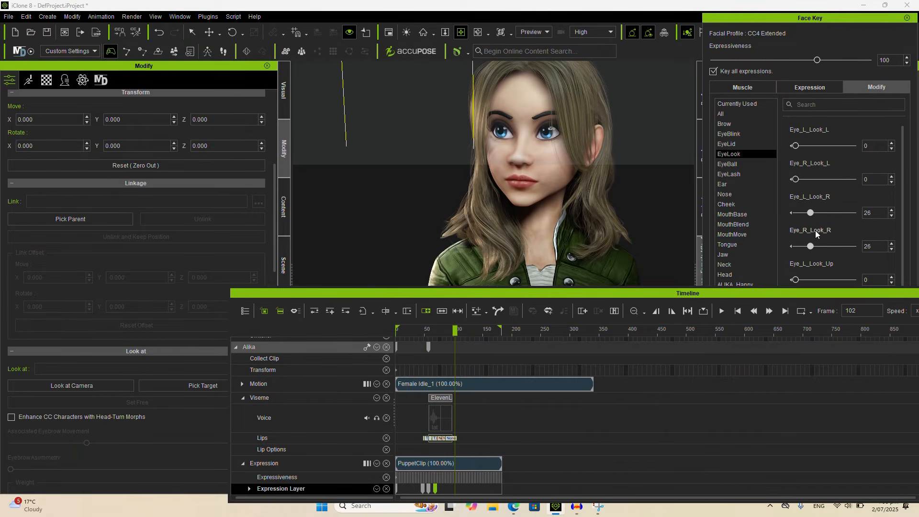
pyautogui.click(425, 330)
pyautogui.press('space')
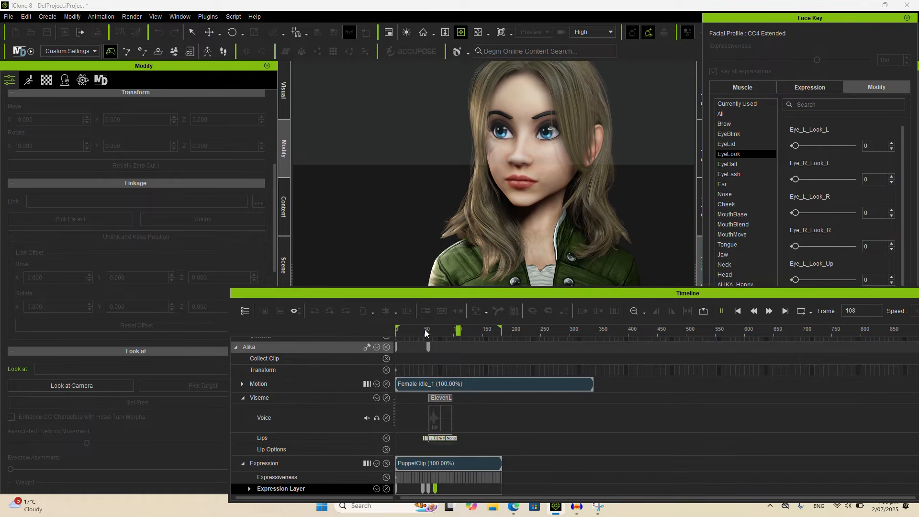
pyautogui.press('space')
# At frame 119, key Eye_L_Look_R and Eye_R_Look_R at 20 and play back the animation
pyautogui.moveTo(811, 211); pyautogui.dragTo(808, 212)
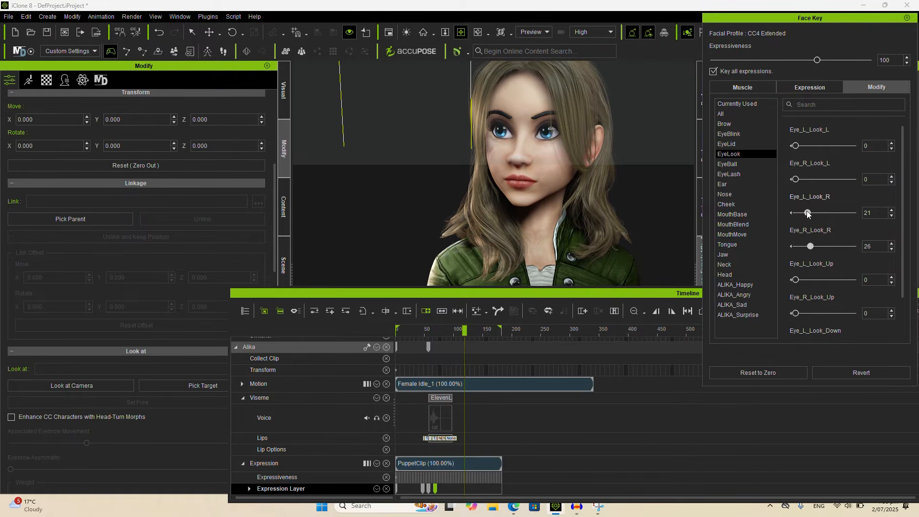
pyautogui.moveTo(874, 213); pyautogui.dragTo(848, 216)
pyautogui.write('20')
pyautogui.press('Return')
pyautogui.press('Return')
pyautogui.click(420, 330)
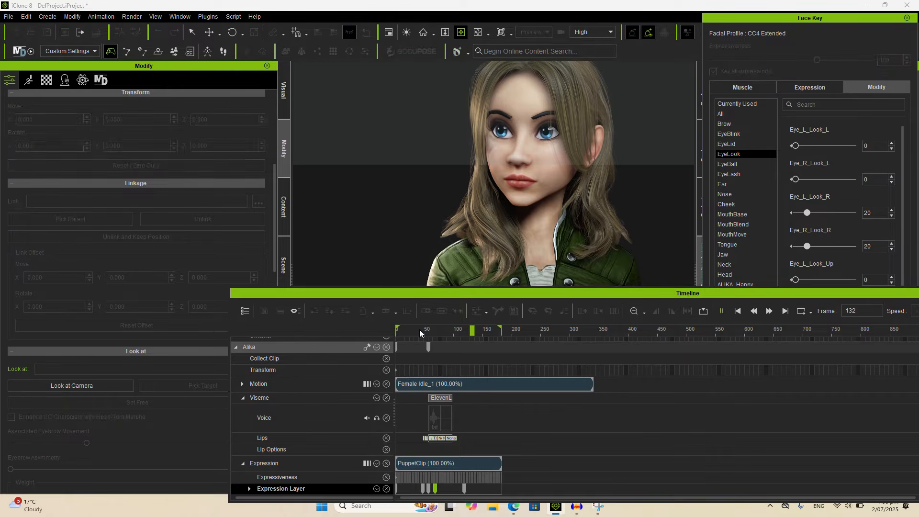
# On the frame 69 Expression Layer key, set Brow_Raise_Inner_L to 95, Brow_Raise_Inner_R to 86, Eye_Squint_L to 66 and Eye_Squint_R to 63
pyautogui.click(435, 488)
pyautogui.click(745, 121)
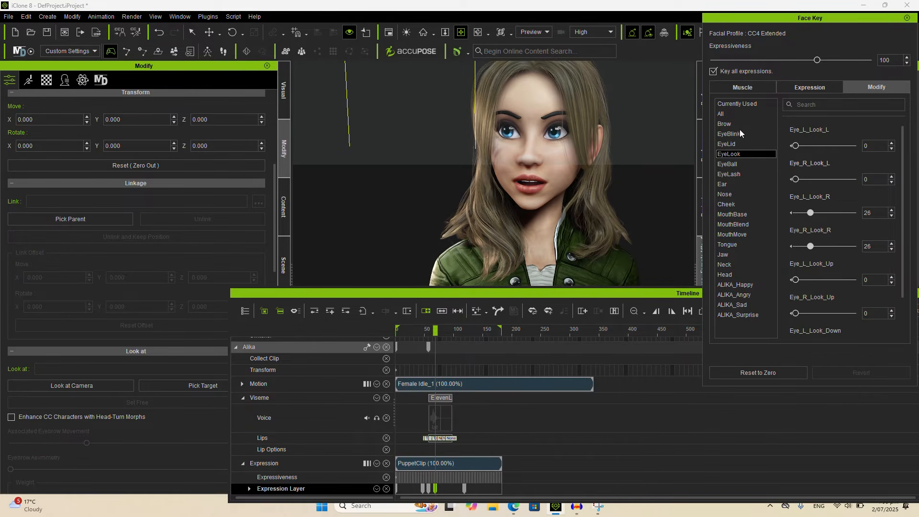
pyautogui.moveTo(796, 145); pyautogui.dragTo(831, 145)
pyautogui.moveTo(795, 179); pyautogui.dragTo(828, 179)
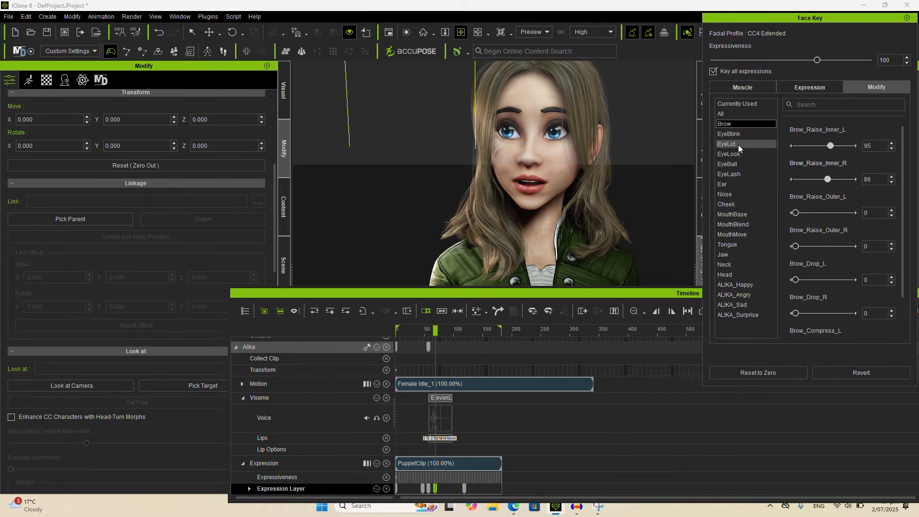
pyautogui.click(738, 144)
pyautogui.moveTo(806, 145); pyautogui.dragTo(822, 144)
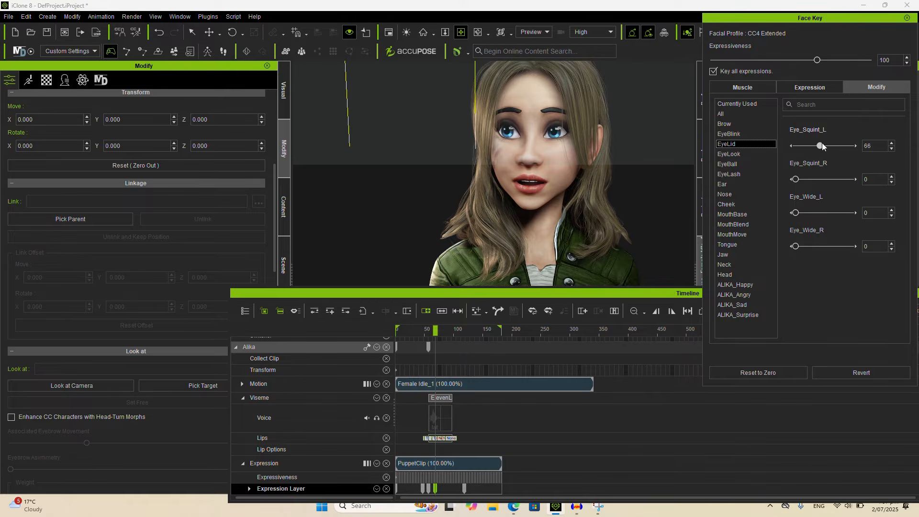
pyautogui.moveTo(796, 179); pyautogui.dragTo(817, 179)
# On the frame 119 key, set Eye_Squint_L to 60, Brow_Raise_Inner_L to 71 and Brow_Raise_Inner_R to 76, and play back the expression
pyautogui.click(464, 489)
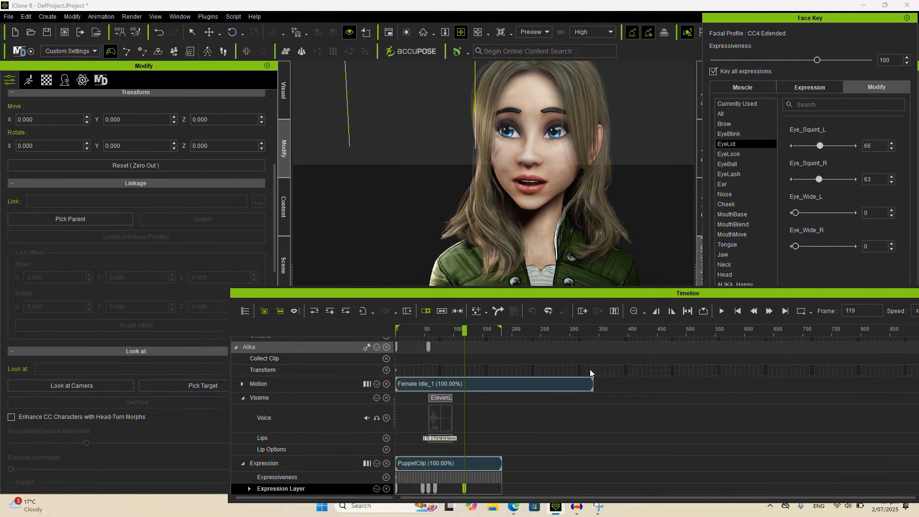
pyautogui.click(815, 145)
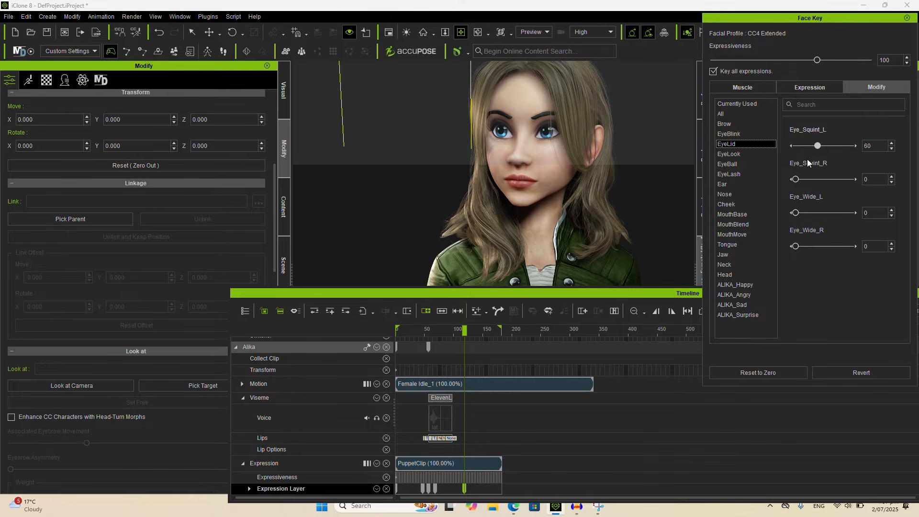
pyautogui.click(747, 124)
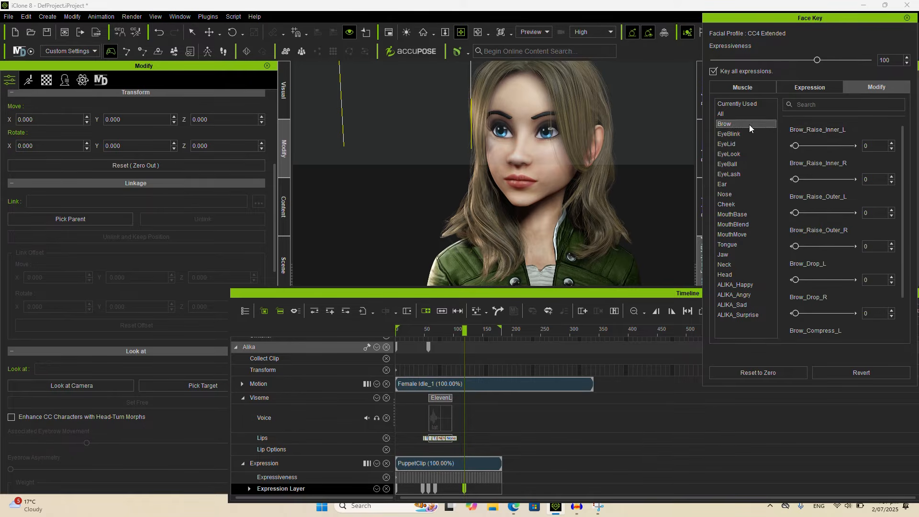
pyautogui.moveTo(795, 145); pyautogui.dragTo(822, 146)
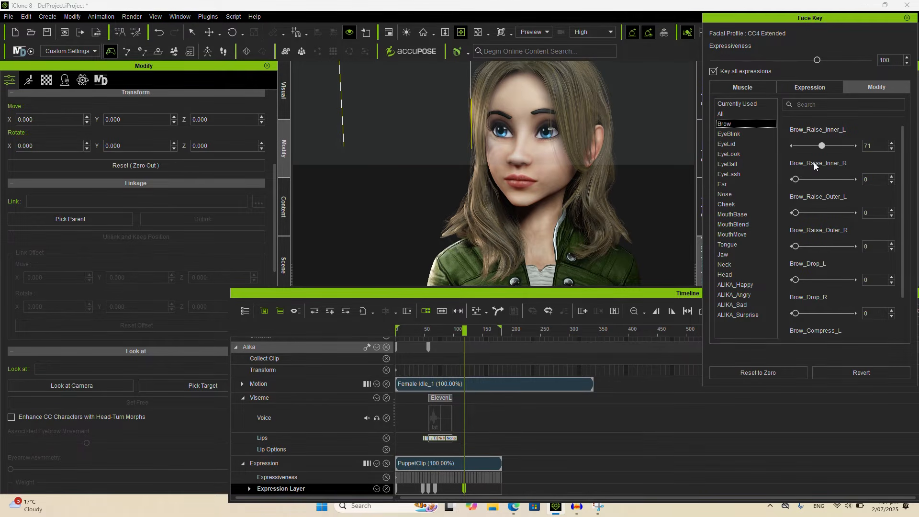
pyautogui.moveTo(796, 180); pyautogui.dragTo(824, 179)
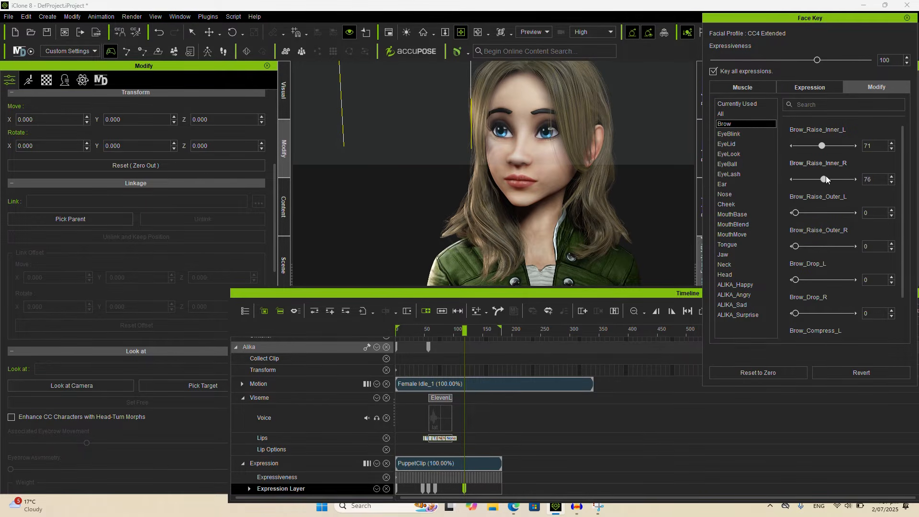
pyautogui.click(418, 332)
pyautogui.press('space')
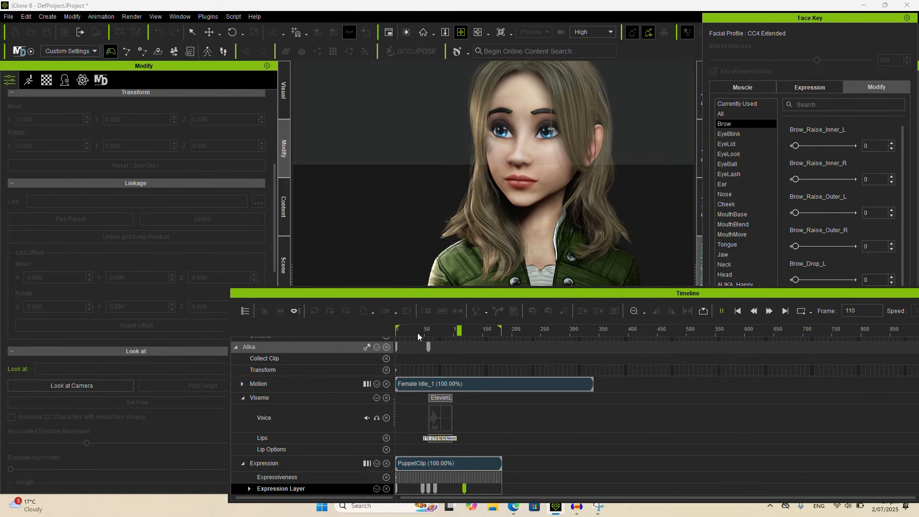
pyautogui.press('space')
pyautogui.click(422, 331)
pyautogui.press('space')
pyautogui.press('space')
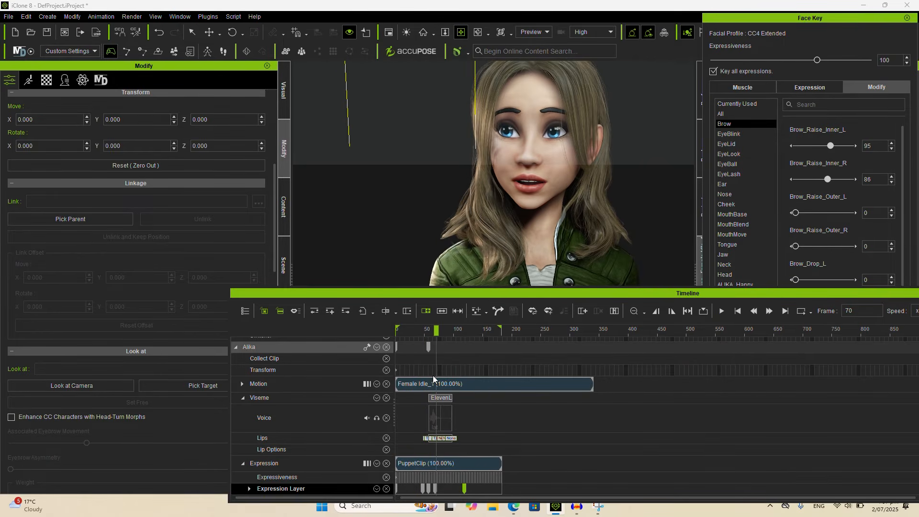
# At frame 87, key Eye_Squint_L and Eye_Squint_R at 79
pyautogui.scroll(5, 435, 486)
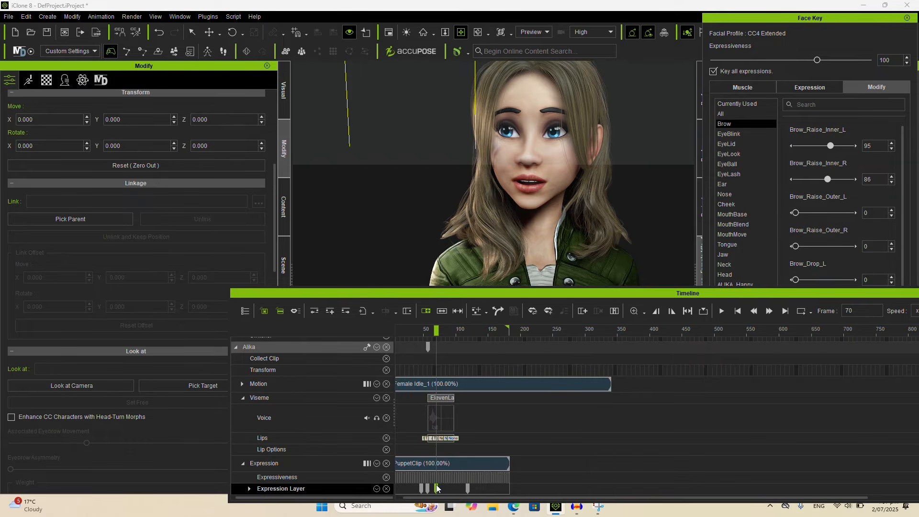
pyautogui.moveTo(410, 328); pyautogui.dragTo(437, 330)
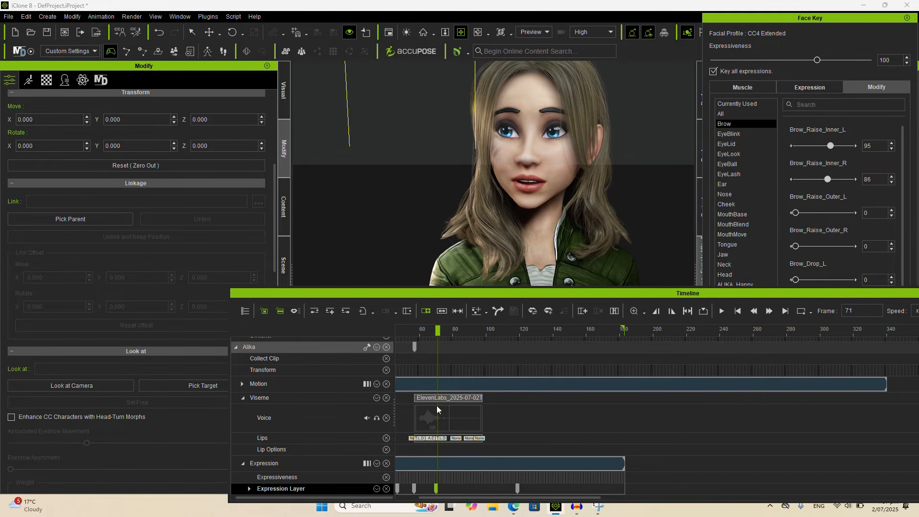
pyautogui.click(453, 330)
pyautogui.click(465, 330)
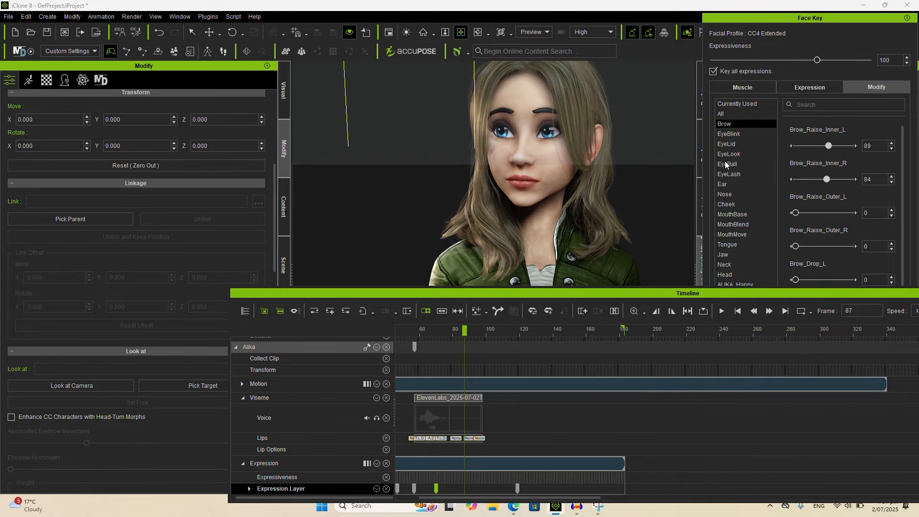
pyautogui.click(726, 143)
pyautogui.click(825, 146)
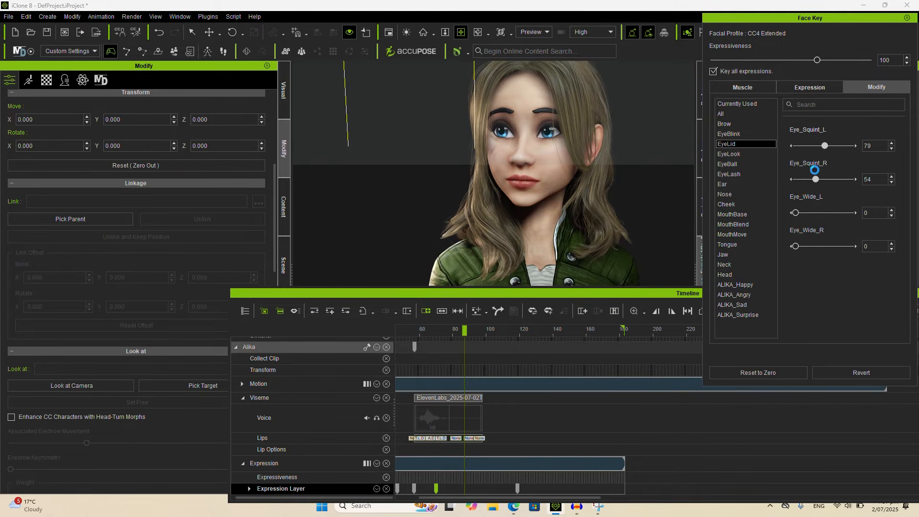
pyautogui.moveTo(815, 181); pyautogui.dragTo(817, 180)
# On the frame 70 Expression Layer key, zero both eye squints and set Eye_Wide_L to 71 and Eye_Wide_R to 62
pyautogui.doubleClick(436, 489)
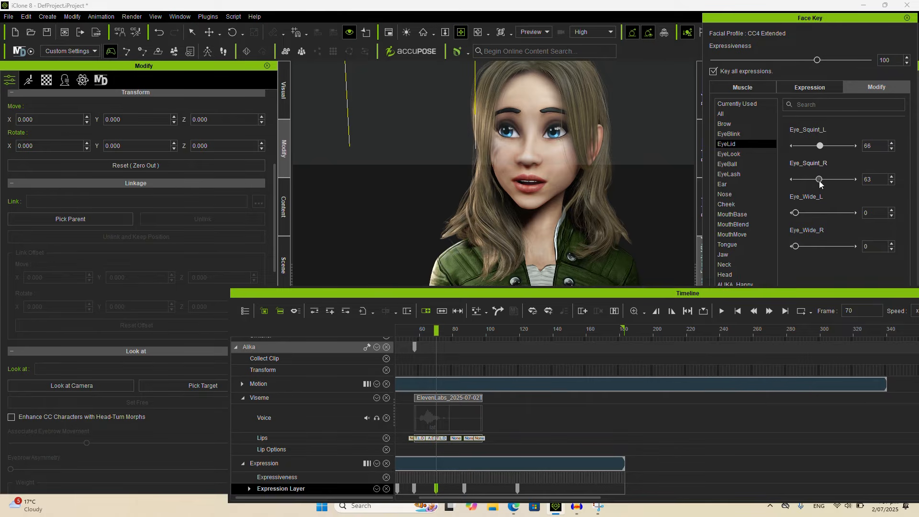
pyautogui.moveTo(820, 181); pyautogui.dragTo(779, 185)
pyautogui.moveTo(820, 146); pyautogui.dragTo(784, 149)
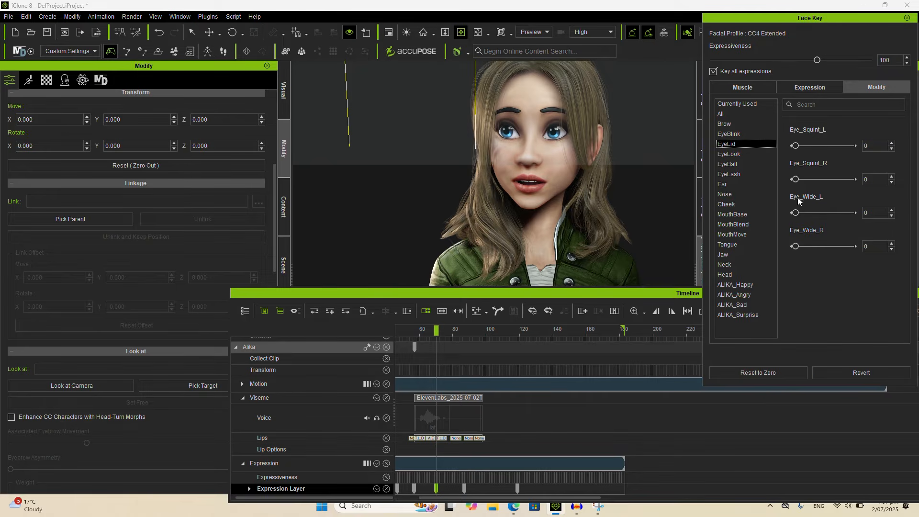
pyautogui.moveTo(796, 213); pyautogui.dragTo(822, 213)
pyautogui.moveTo(796, 246); pyautogui.dragTo(819, 247)
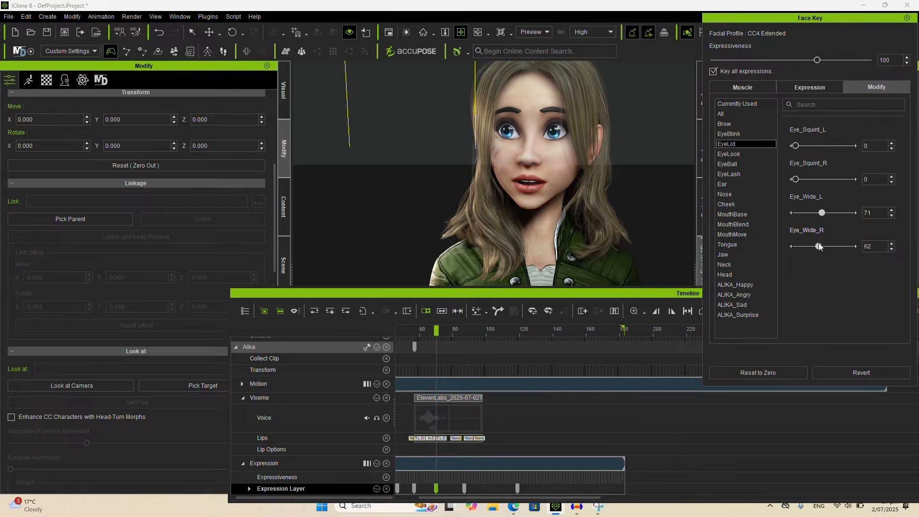
# Set Eye_Squint_L and Eye_Squint_R to -10 on the frame 70 key and play back the widened-eye expression
pyautogui.click(858, 147)
pyautogui.write('-1')
pyautogui.press('Return')
pyautogui.write('-10')
pyautogui.press('Return')
pyautogui.click(398, 331)
pyautogui.press('space')
pyautogui.press('space')
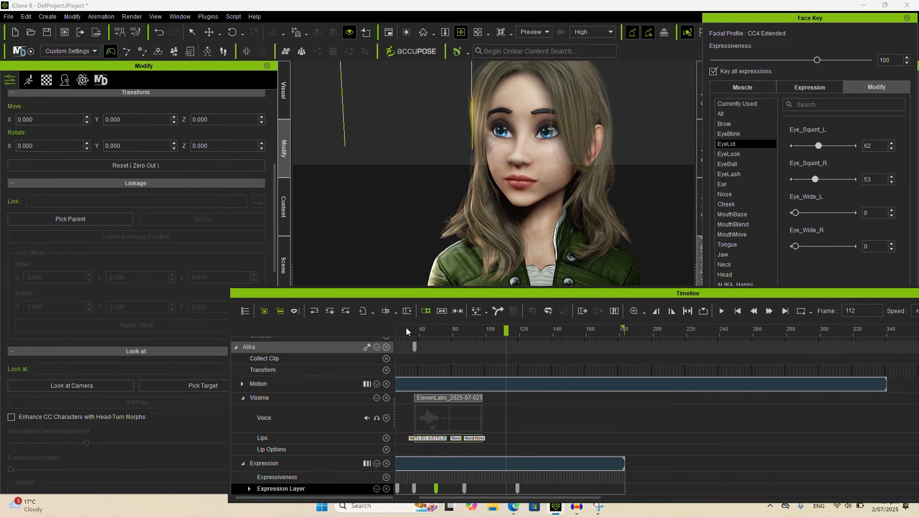
pyautogui.click(406, 328)
pyautogui.press('space')
pyautogui.press('space')
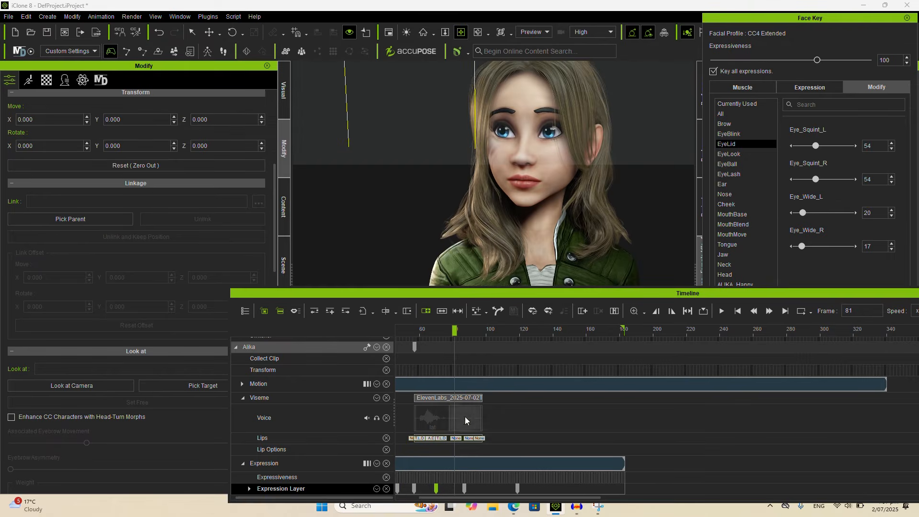
# Return to the frame 70 key and set Jaw_Open to 16
pyautogui.moveTo(494, 497); pyautogui.dragTo(480, 497)
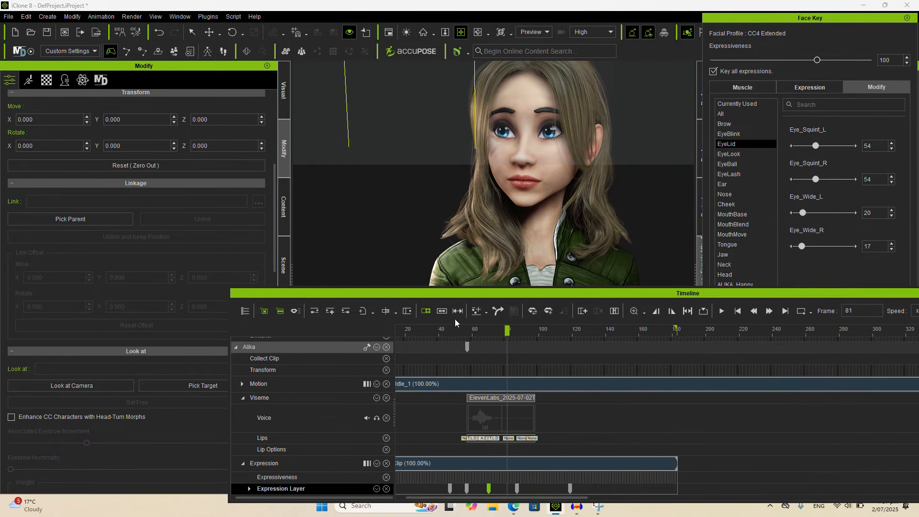
pyautogui.moveTo(454, 329); pyautogui.dragTo(489, 332)
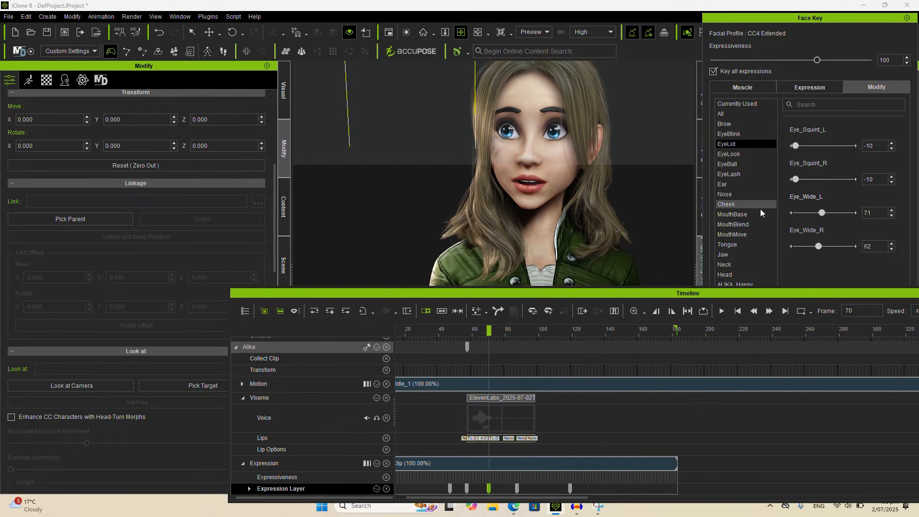
pyautogui.click(747, 255)
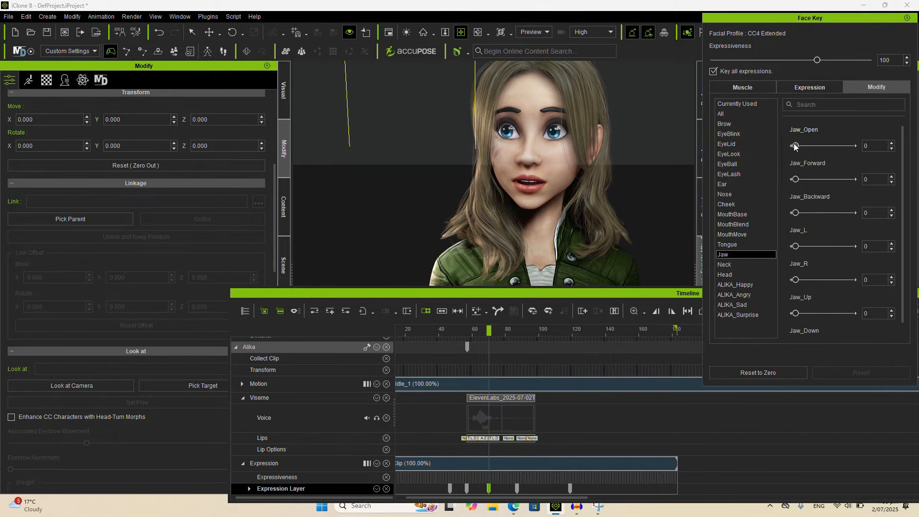
pyautogui.moveTo(794, 145); pyautogui.dragTo(801, 144)
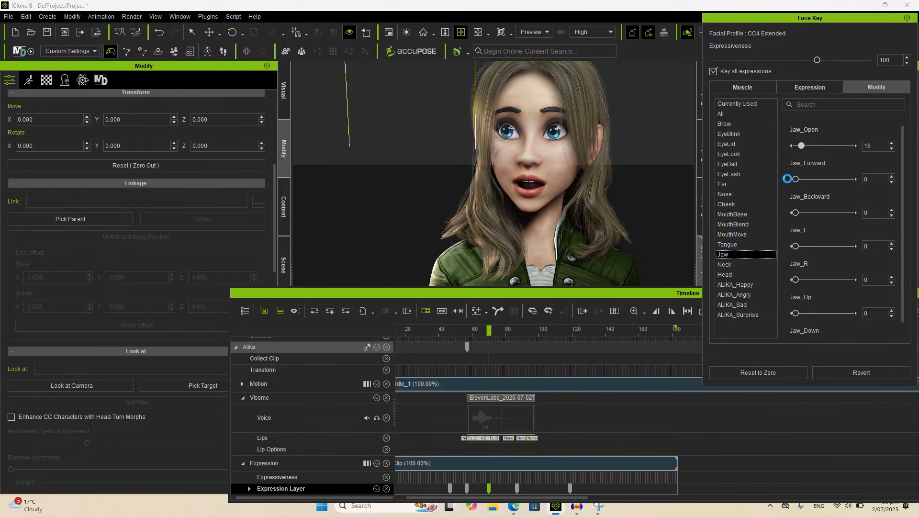
# Add a subtle amount of Mouth_Stretch_L and Mouth_Stretch_R to the frame 70 mouth expression
pyautogui.click(754, 215)
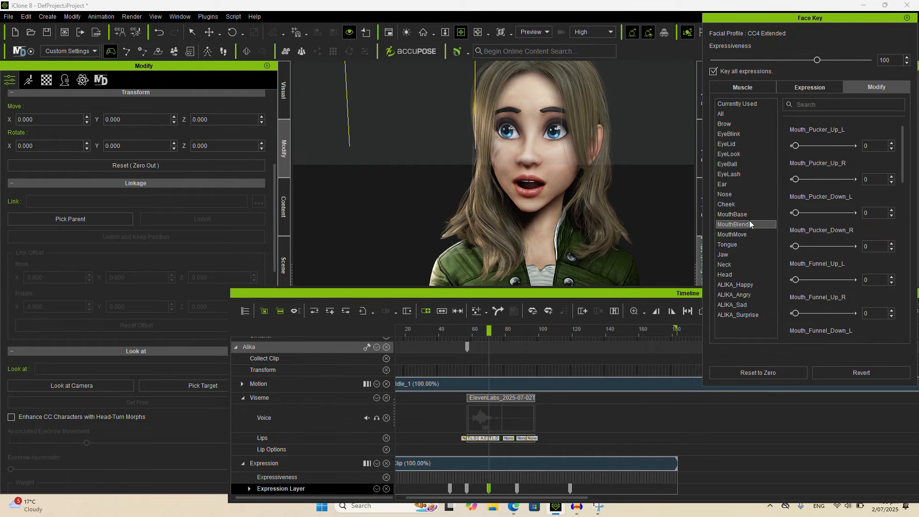
pyautogui.scroll(-8, 809, 234)
pyautogui.scroll(3, 826, 249)
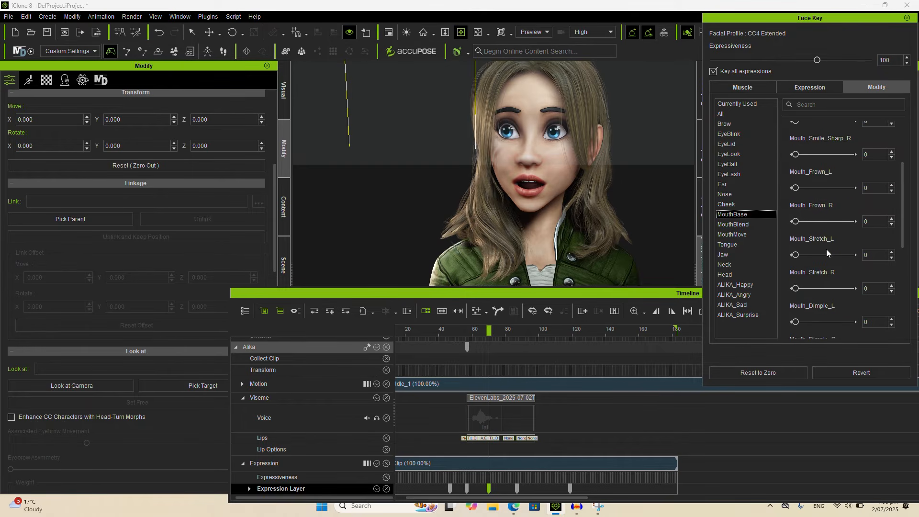
pyautogui.moveTo(798, 255); pyautogui.dragTo(810, 254)
pyautogui.moveTo(796, 289); pyautogui.dragTo(797, 288)
pyautogui.click(810, 288)
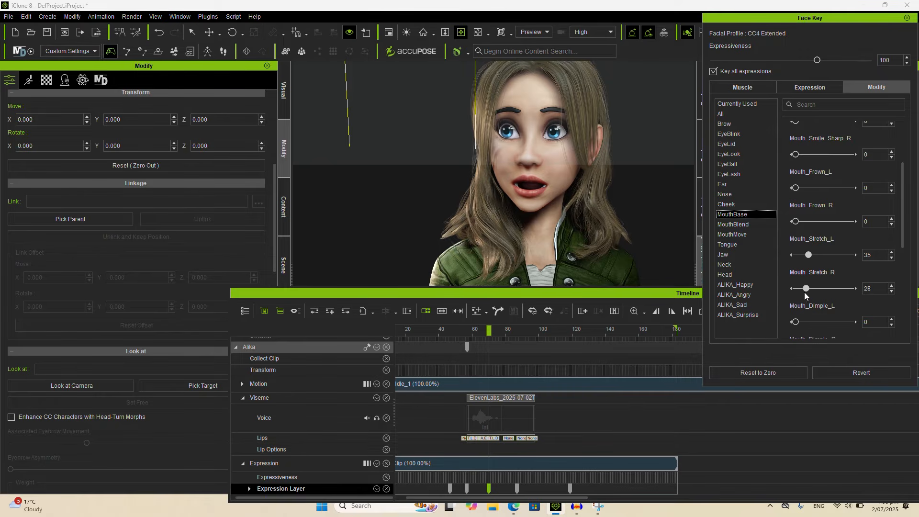
pyautogui.moveTo(804, 292); pyautogui.dragTo(803, 292)
pyautogui.moveTo(808, 256); pyautogui.dragTo(801, 256)
# On the frame 70 key, set Mouth_Up_Upper_L to 40, raise Mouth_Up_Upper_R moderately and play back the mouth expression
pyautogui.click(751, 234)
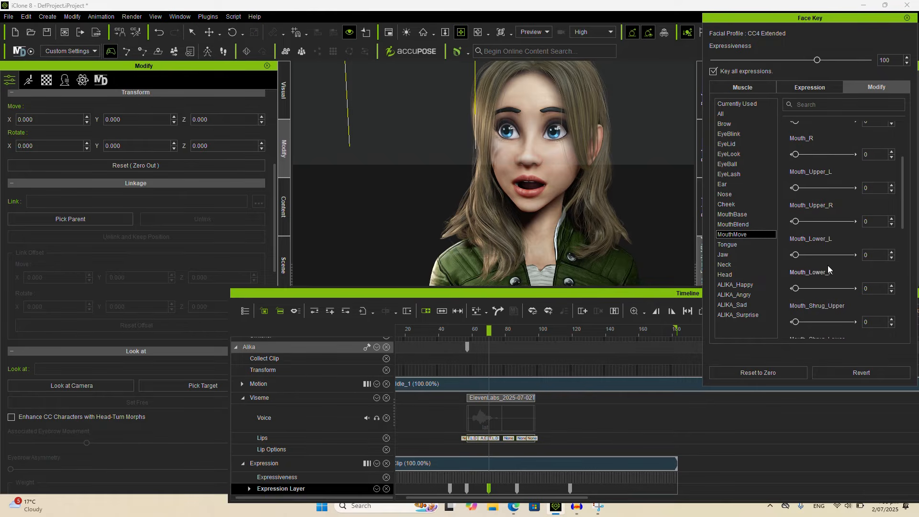
pyautogui.scroll(-3, 828, 266)
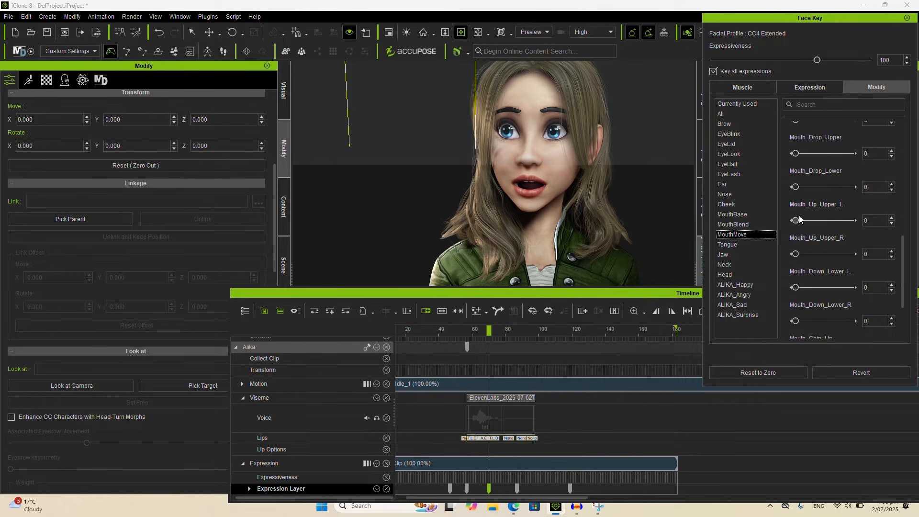
pyautogui.moveTo(800, 220)
pyautogui.mouseDown()
pyautogui.moveTo(820, 219)
pyautogui.moveTo(809, 221)
pyautogui.mouseUp()
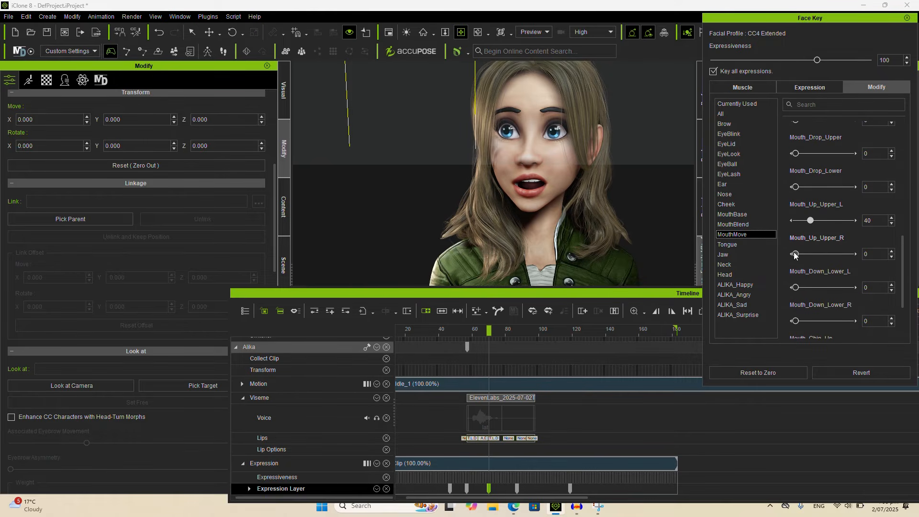
pyautogui.moveTo(794, 255); pyautogui.dragTo(805, 254)
pyautogui.click(456, 332)
pyautogui.press('space')
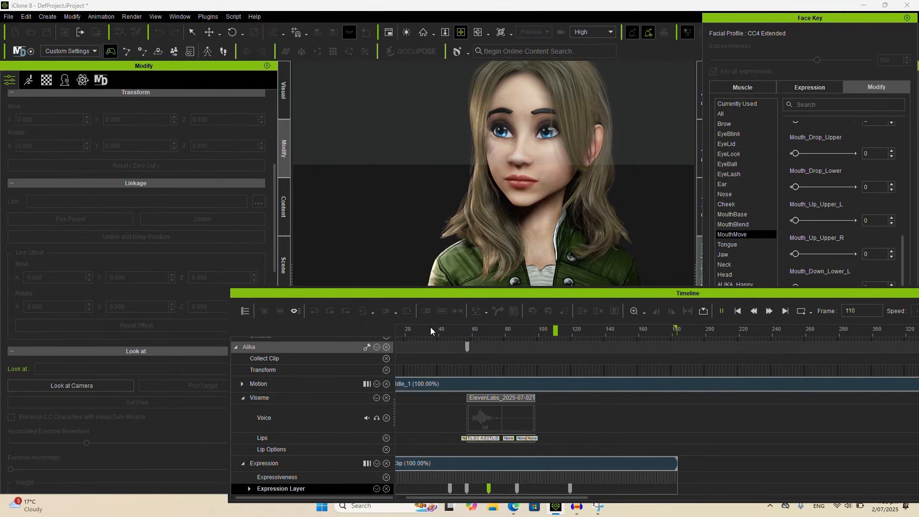
pyautogui.press('space')
pyautogui.click(428, 329)
pyautogui.press('space')
pyautogui.press('space')
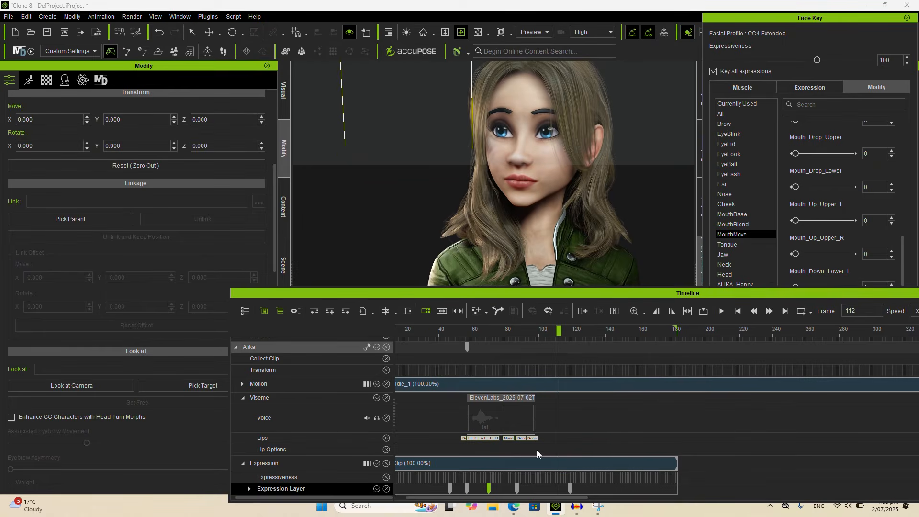
# On the frame 87 key, set Eye_Squint_L to 149 and add a moderate Nose_Sneer_L
pyautogui.click(517, 488)
pyautogui.click(732, 142)
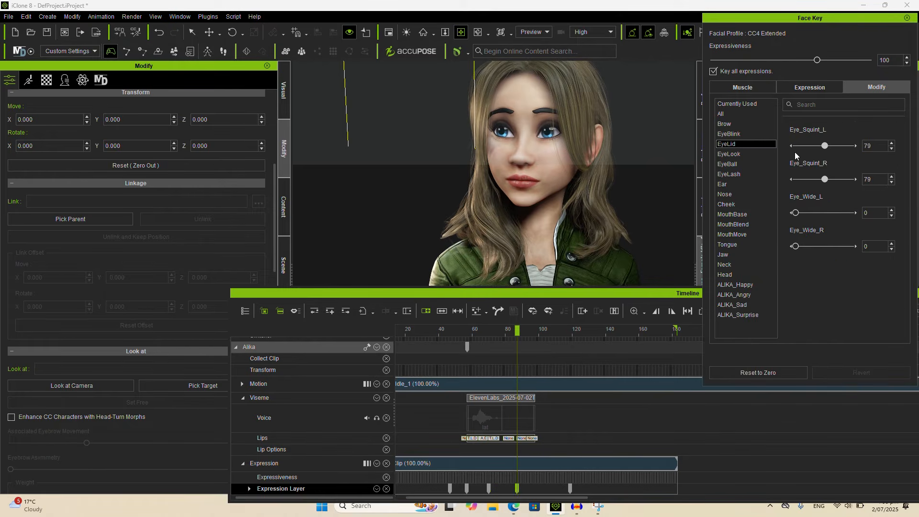
pyautogui.moveTo(824, 146); pyautogui.dragTo(848, 145)
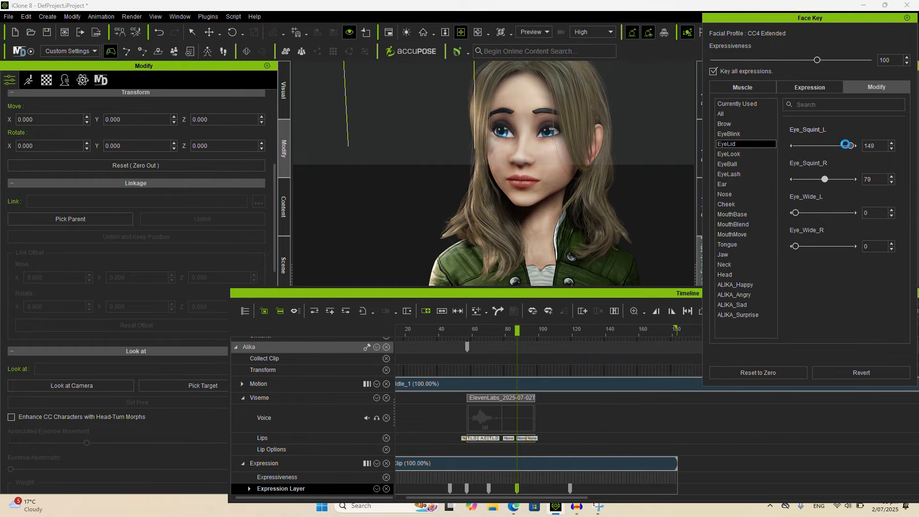
pyautogui.click(739, 194)
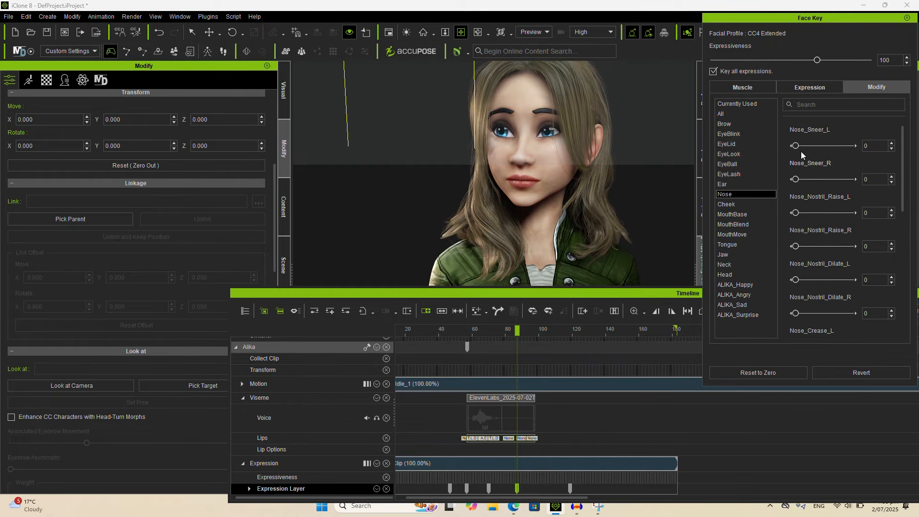
pyautogui.moveTo(795, 146)
pyautogui.mouseDown()
pyautogui.moveTo(826, 139)
pyautogui.moveTo(811, 145)
pyautogui.mouseUp()
# On the frame 119 key, set Nose_Sneer_L to 38 and Eye_Squint_L to 115
pyautogui.doubleClick(570, 489)
pyautogui.moveTo(798, 146); pyautogui.dragTo(812, 147)
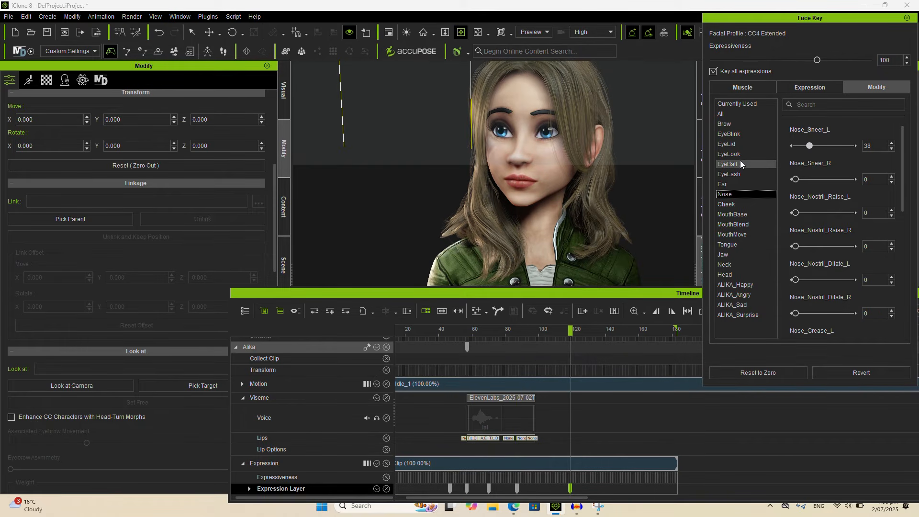
pyautogui.click(740, 145)
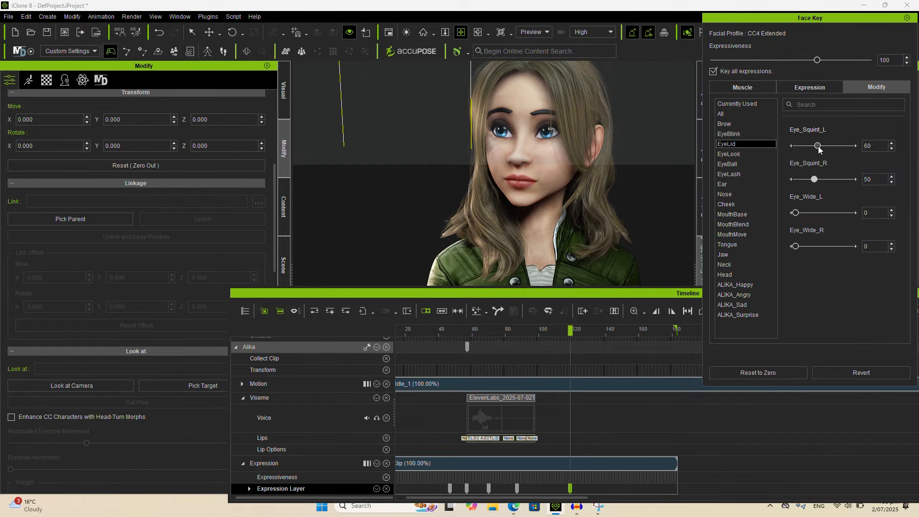
pyautogui.moveTo(818, 145); pyautogui.dragTo(838, 146)
# Play back the head turn repeatedly from before the turn to review the combined facial expressions
pyautogui.click(436, 331)
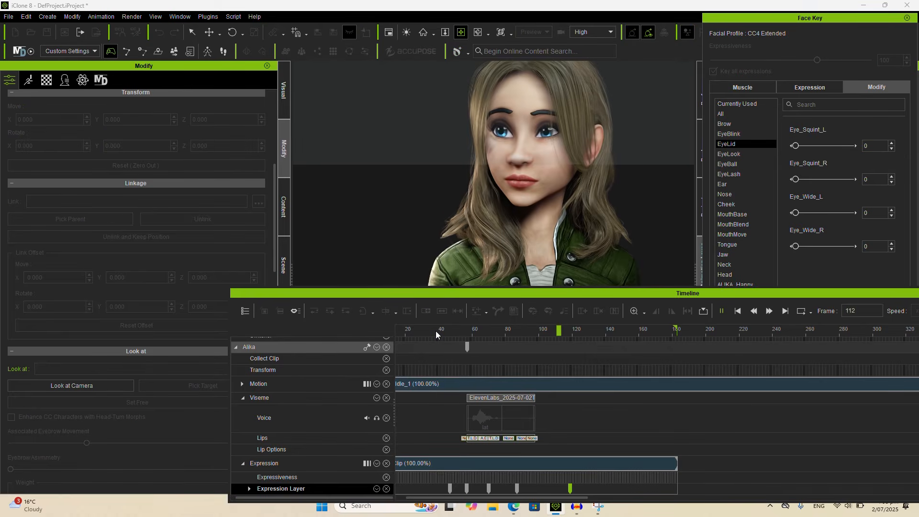
pyautogui.click(430, 329)
pyautogui.press('space')
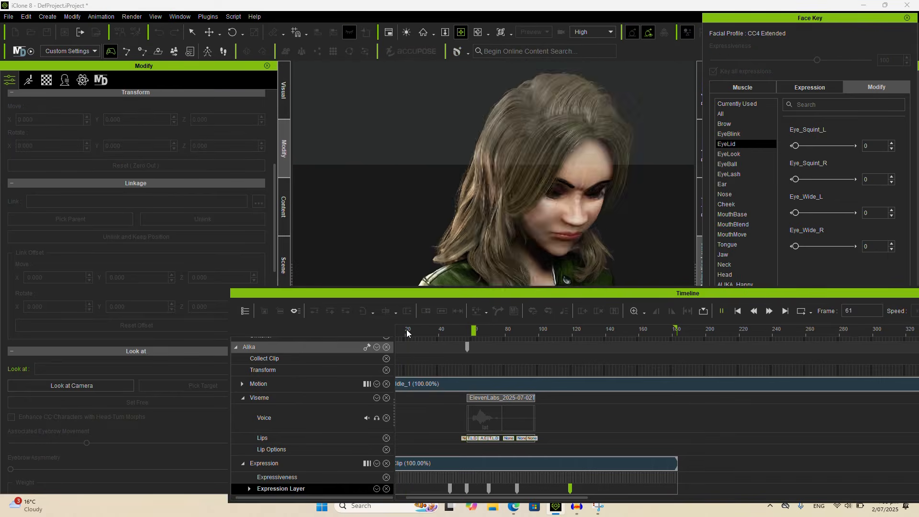
pyautogui.press('space')
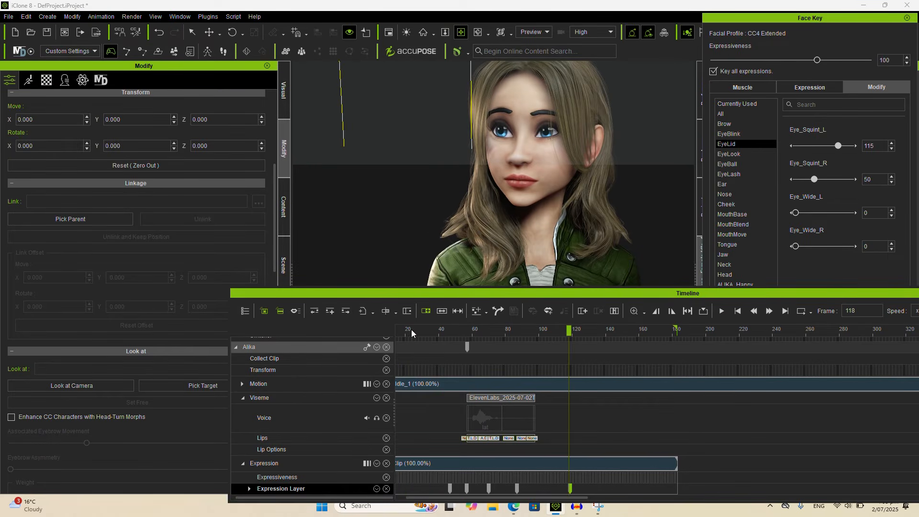
pyautogui.click(411, 329)
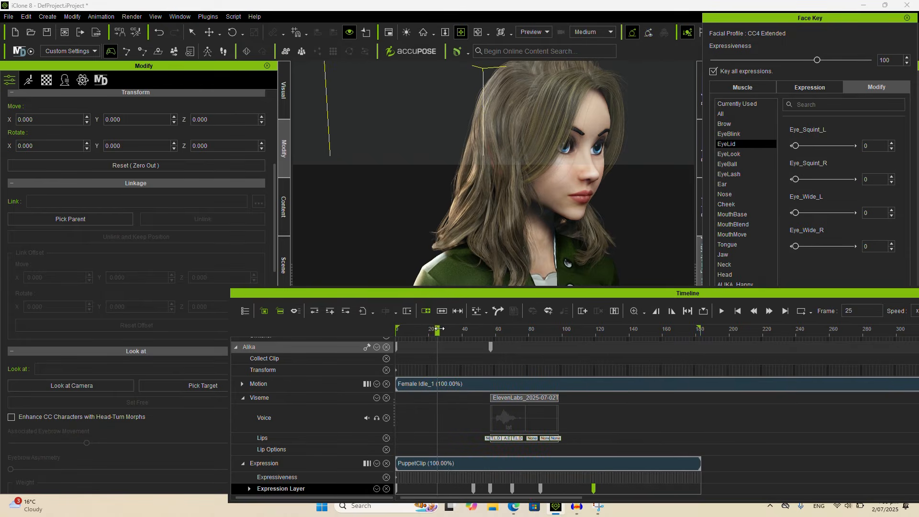
pyautogui.moveTo(438, 329); pyautogui.dragTo(458, 329)
pyautogui.press('space')
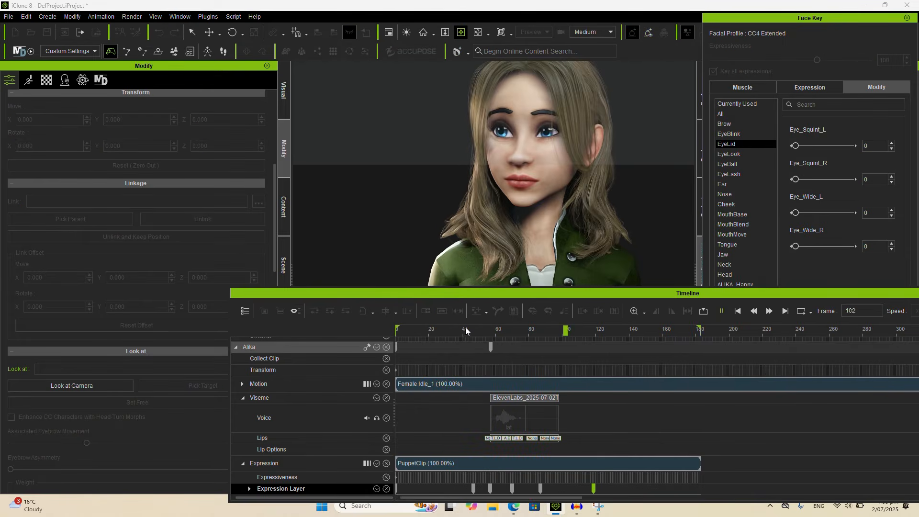
pyautogui.click(455, 328)
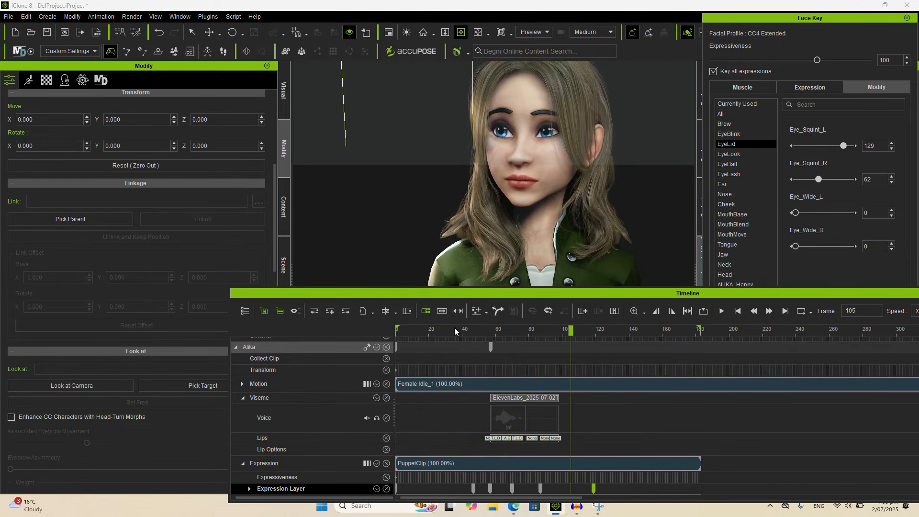
# Close the Face Key editor and open Face Puppet for the character at frame 35
pyautogui.click(905, 19)
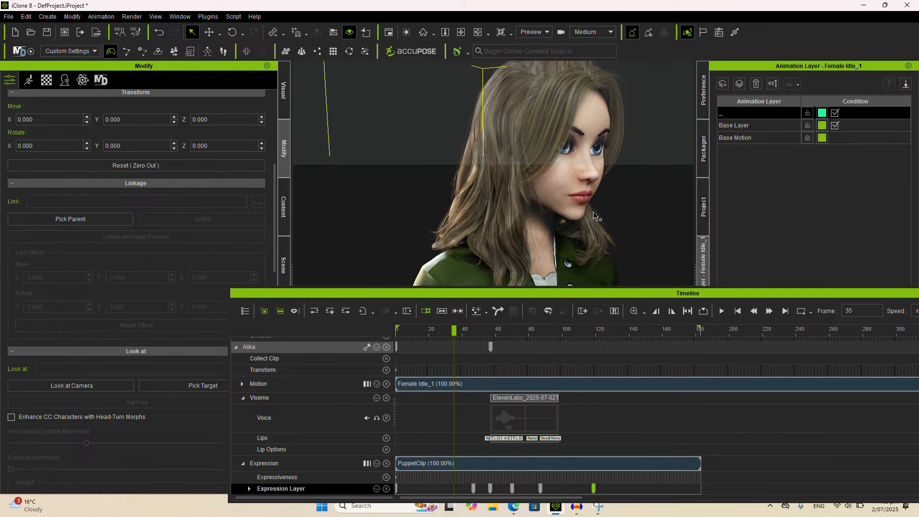
pyautogui.click(99, 17)
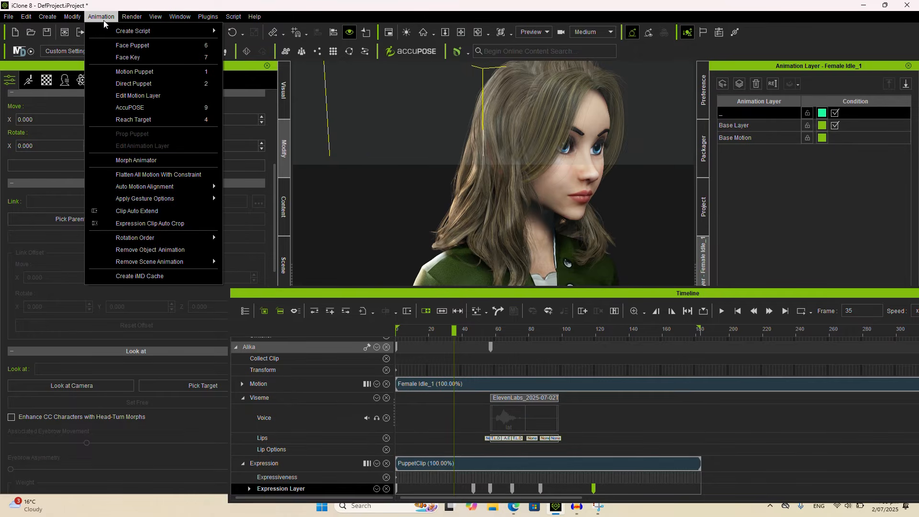
pyautogui.click(136, 45)
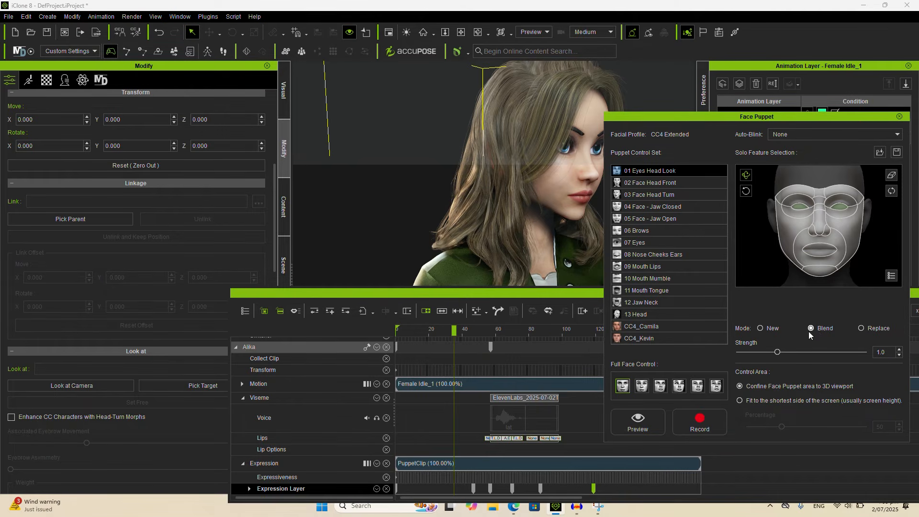
# Preview the 13 Head puppet control in Blend mode with strength 1.1
pyautogui.moveTo(701, 115)
pyautogui.mouseDown()
pyautogui.moveTo(748, 108)
pyautogui.moveTo(716, 121)
pyautogui.mouseUp()
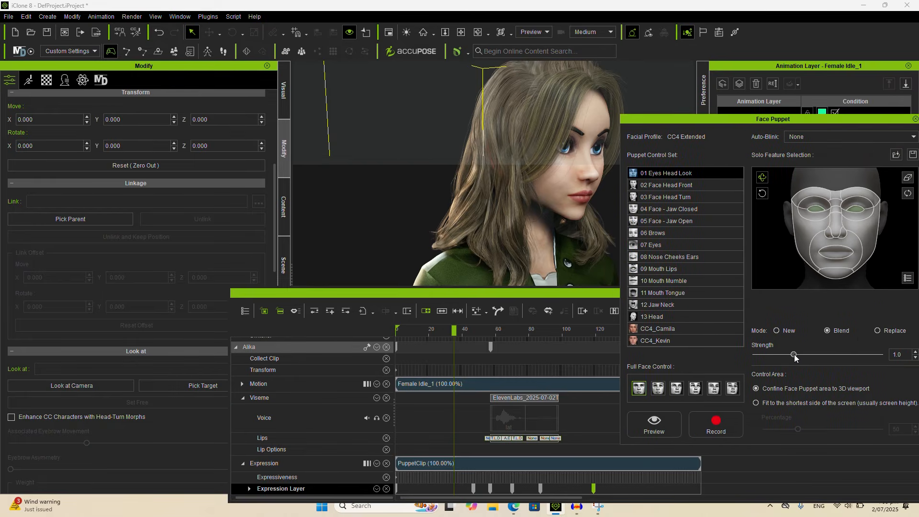
pyautogui.click(679, 173)
pyautogui.click(650, 317)
pyautogui.click(653, 423)
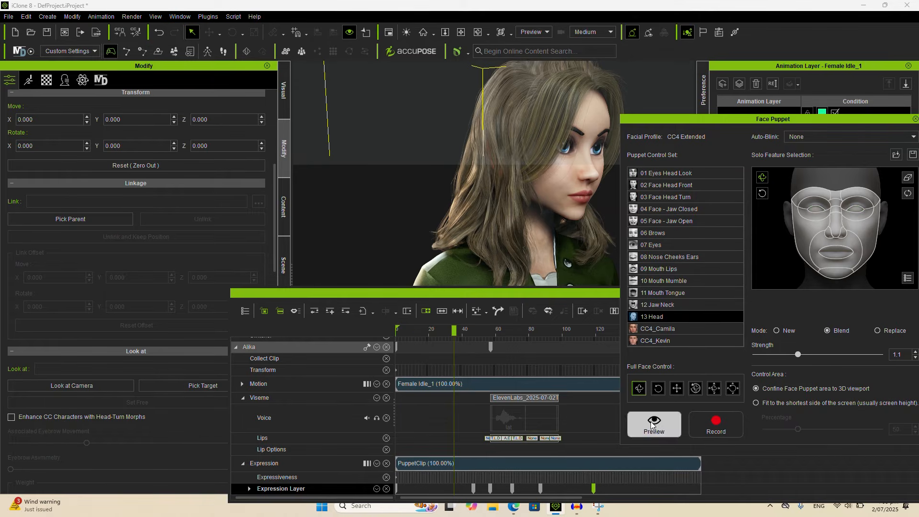
pyautogui.press('space')
pyautogui.press('space')
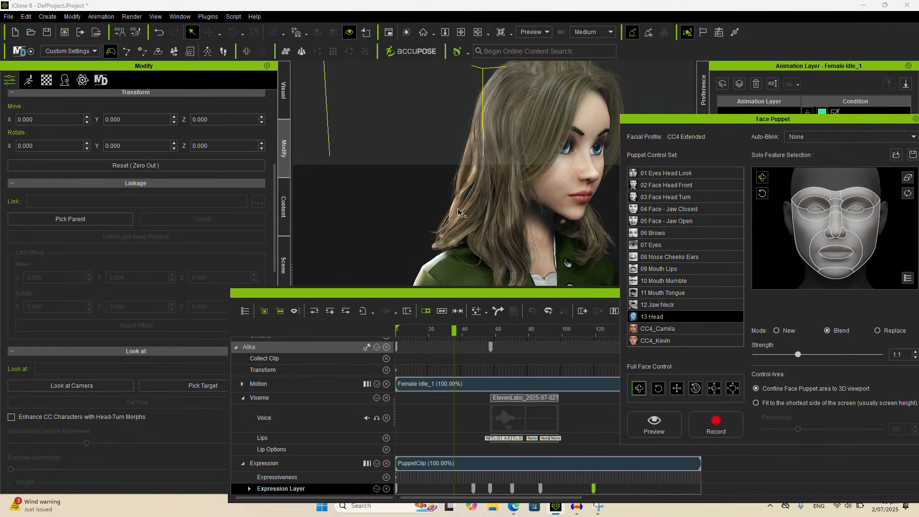
pyautogui.click(650, 430)
pyautogui.press('space')
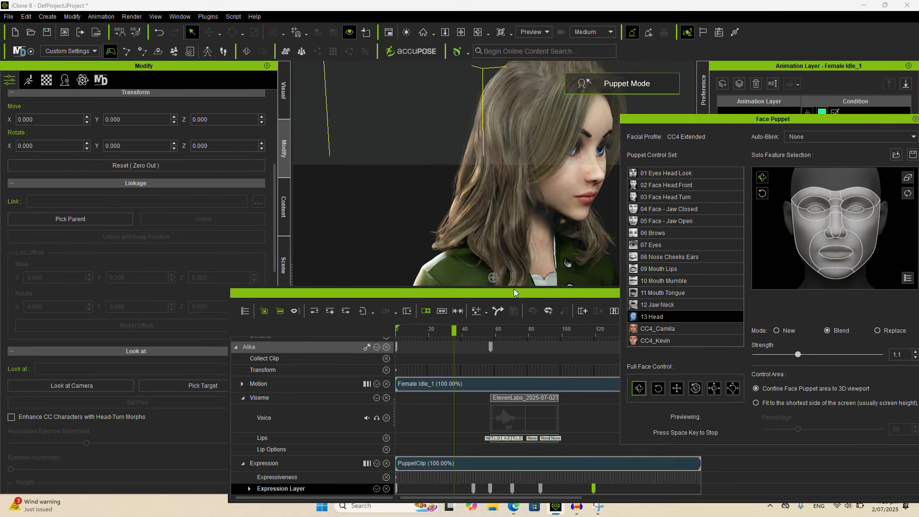
pyautogui.press('space')
# Record a Face Puppet head pass from frame 0 in Blend mode with the 13 Head control at strength 1.1
pyautogui.moveTo(454, 333); pyautogui.dragTo(396, 343)
pyautogui.click(696, 127)
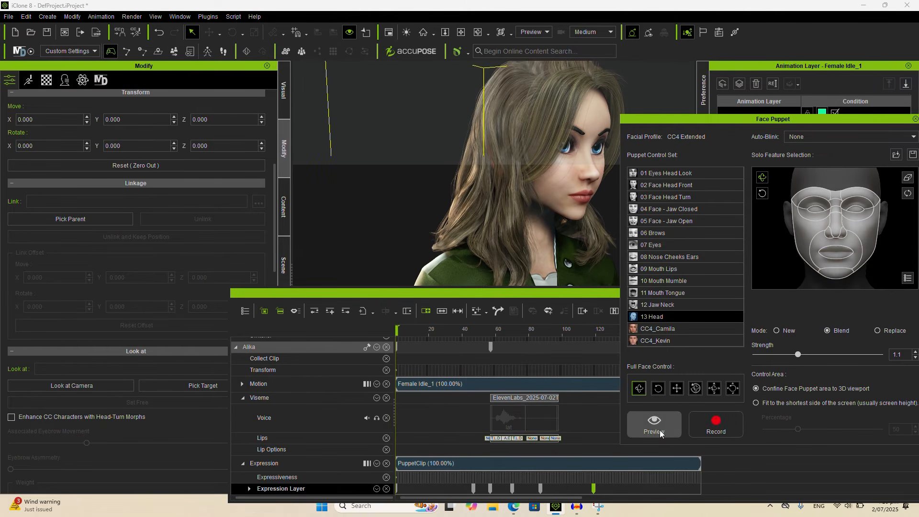
pyautogui.click(698, 426)
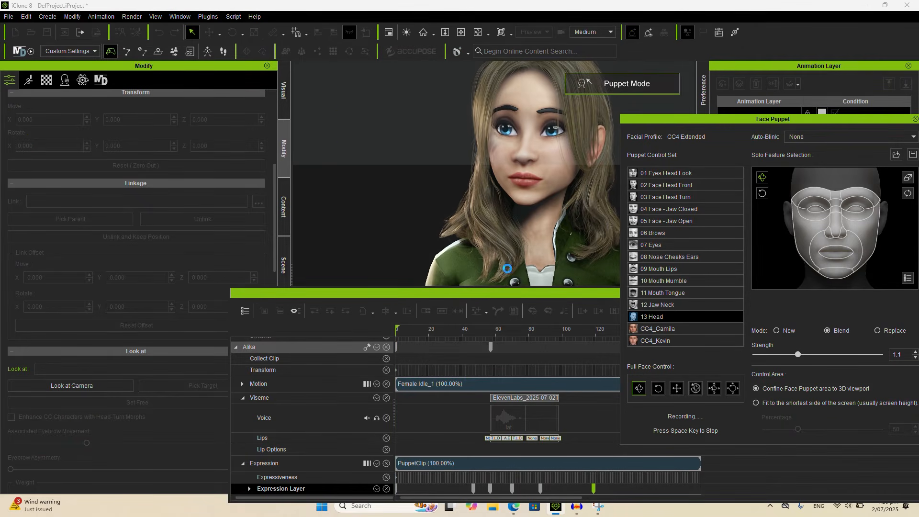
pyautogui.press('space')
pyautogui.press('space')
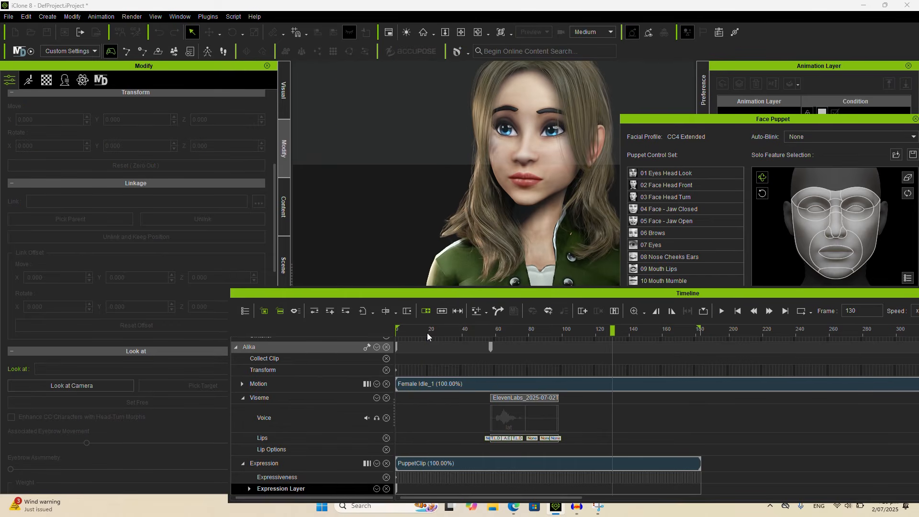
# Play back the recorded head puppet motion from before the head turn
pyautogui.click(502, 332)
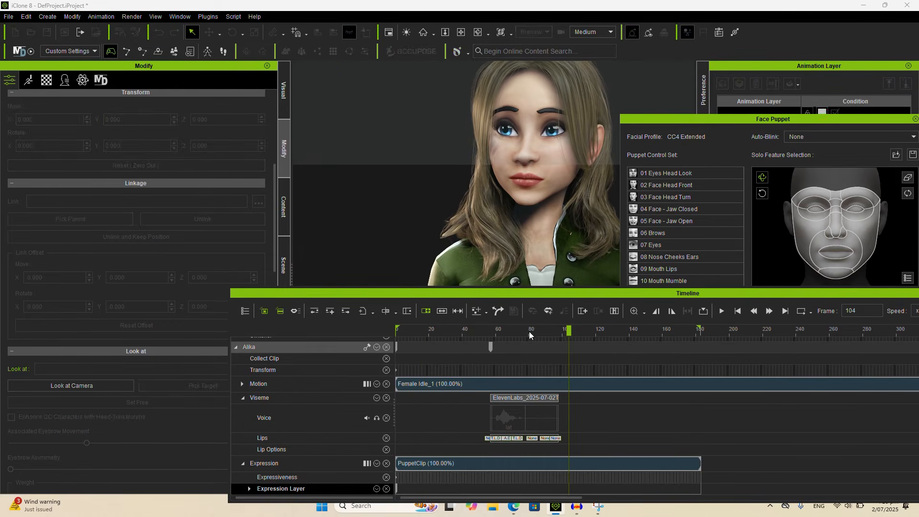
pyautogui.click(450, 332)
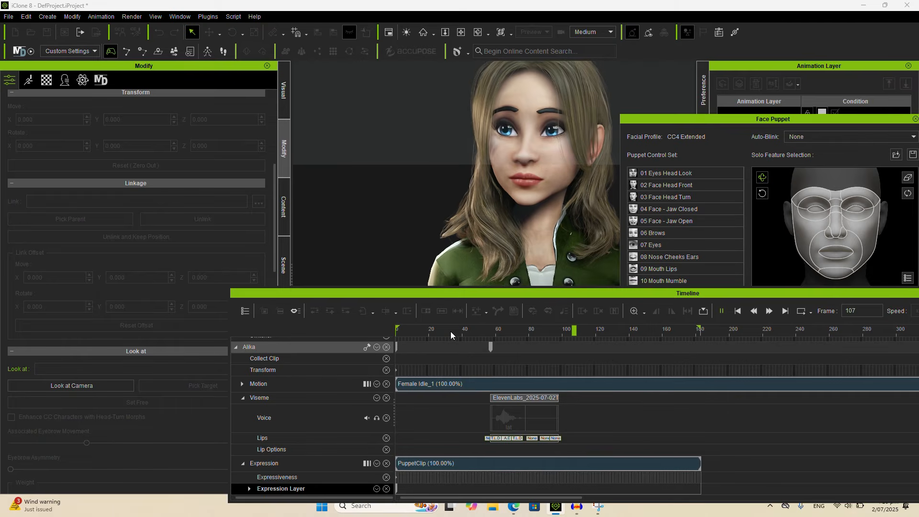
pyautogui.press('space')
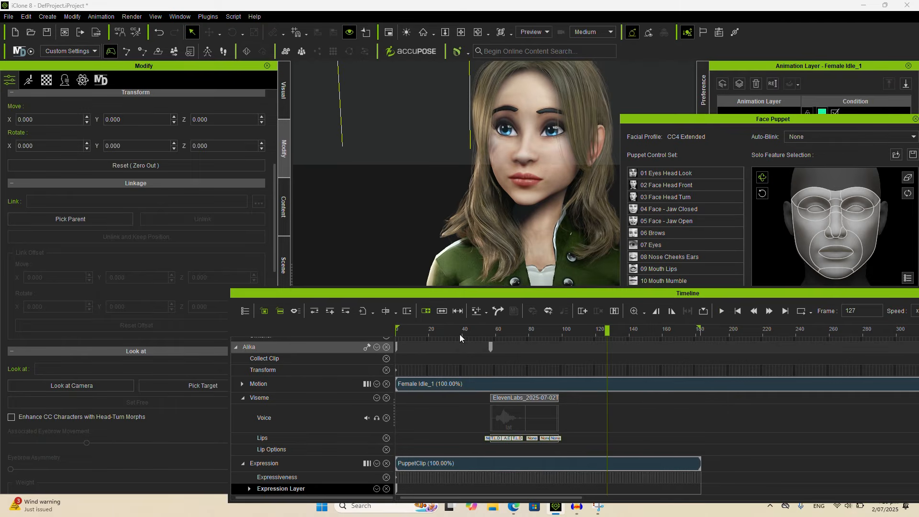
# Apply Smooth Expression Clip to the PuppetClip on the Expression track
pyautogui.rightClick(518, 466)
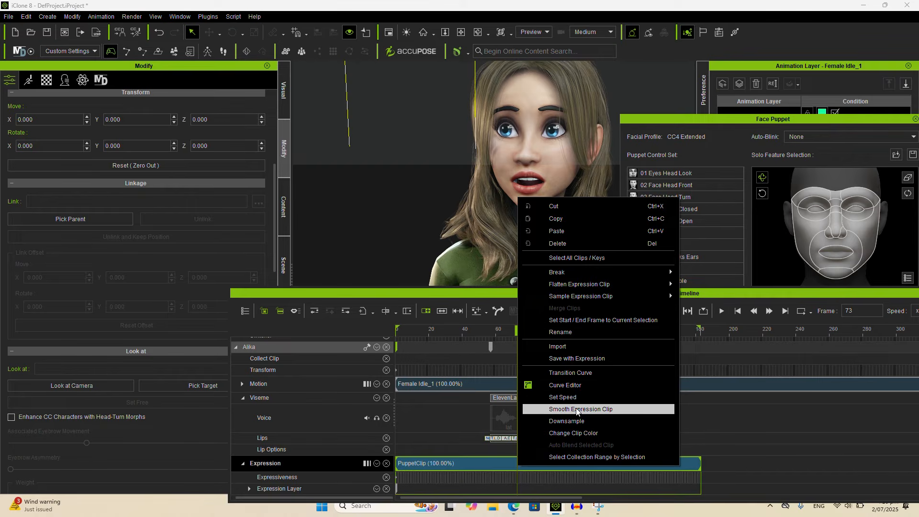
pyautogui.click(598, 409)
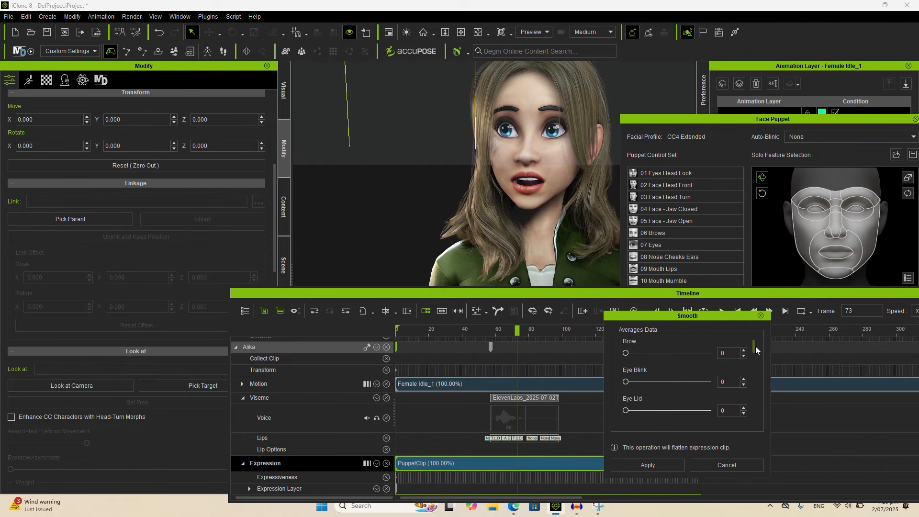
pyautogui.scroll(-8, 756, 350)
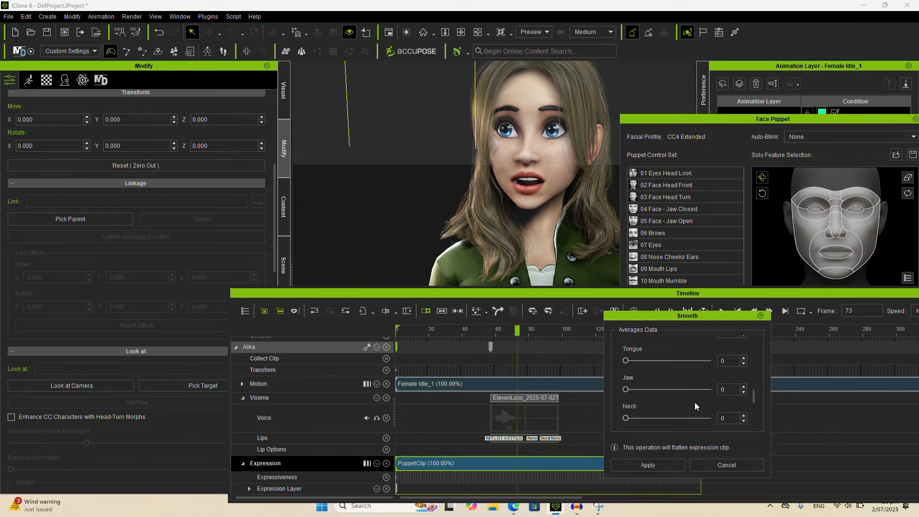
pyautogui.scroll(-2, 695, 406)
pyautogui.click(743, 387)
pyautogui.click(662, 463)
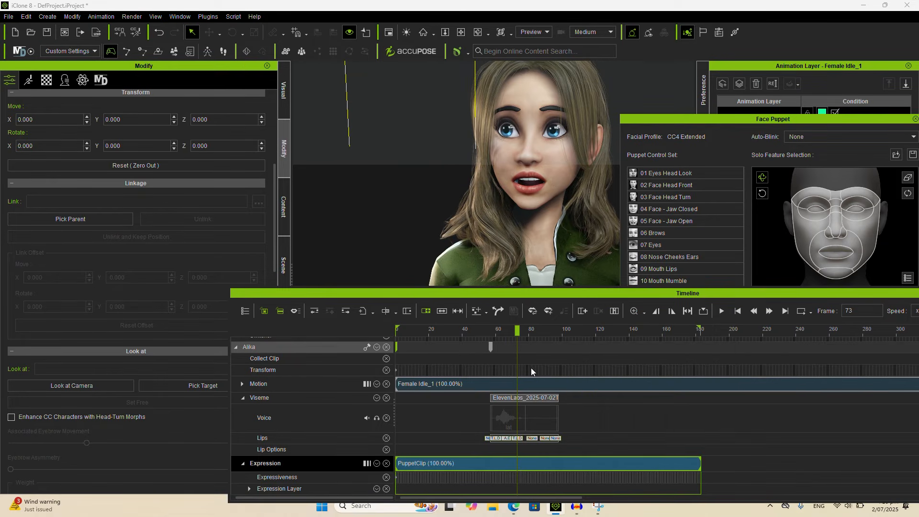
# Replay the smoothed clip from before the head turn and scrub to frame 70 to check the expression
pyautogui.press('space')
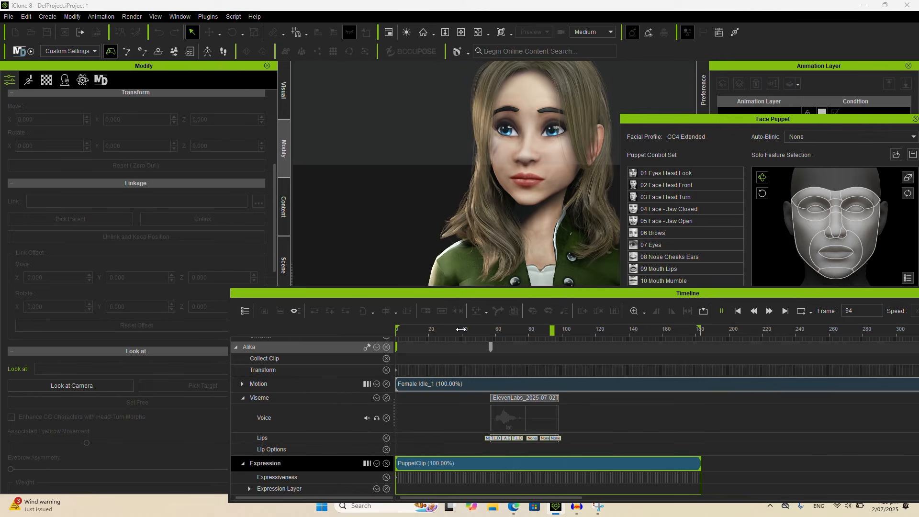
pyautogui.press('space')
pyautogui.click(432, 329)
pyautogui.press('space')
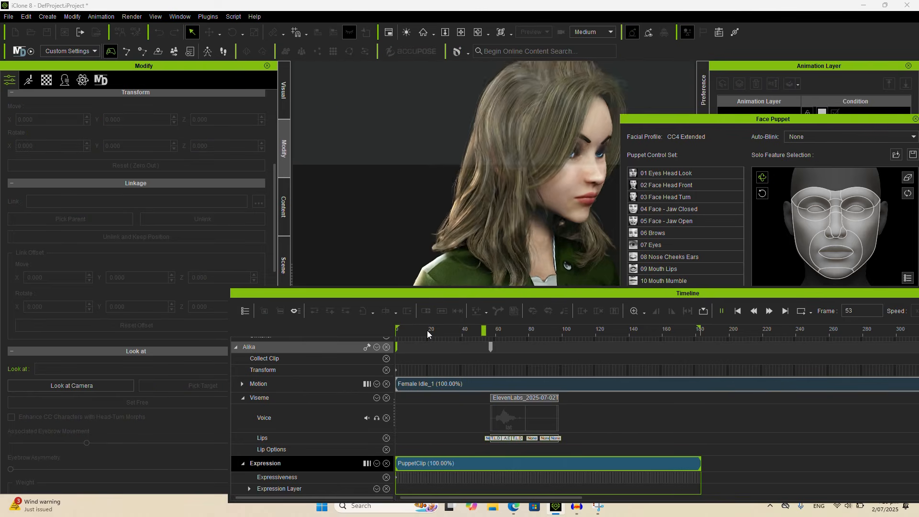
pyautogui.click(721, 311)
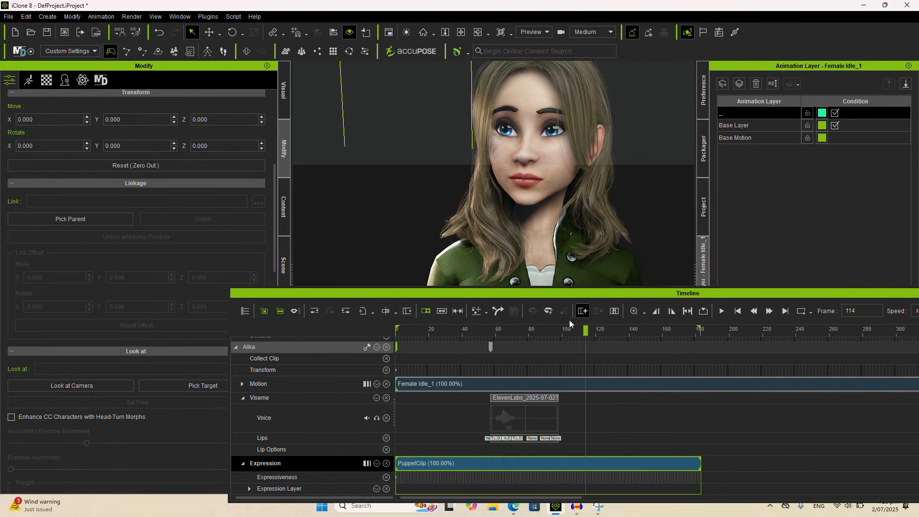
pyautogui.click(418, 330)
pyautogui.press('space')
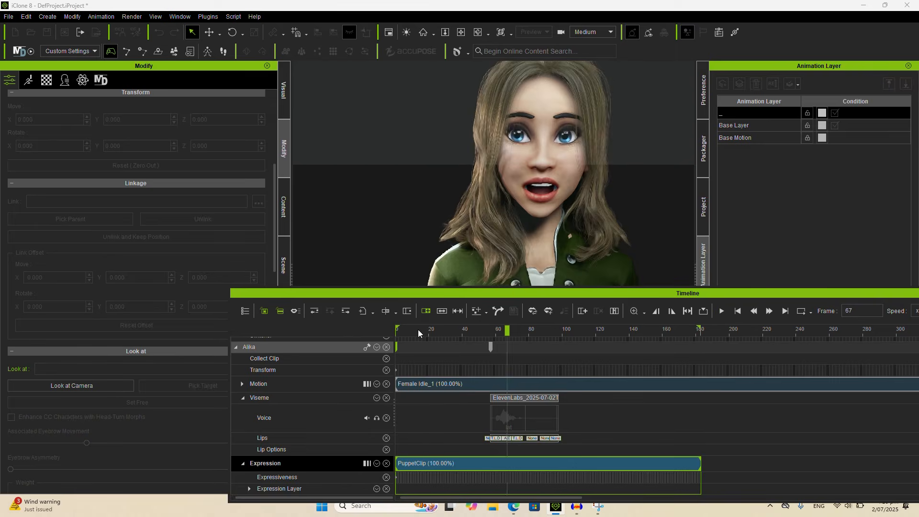
pyautogui.press('space')
pyautogui.click(426, 329)
pyautogui.moveTo(437, 329); pyautogui.dragTo(514, 322)
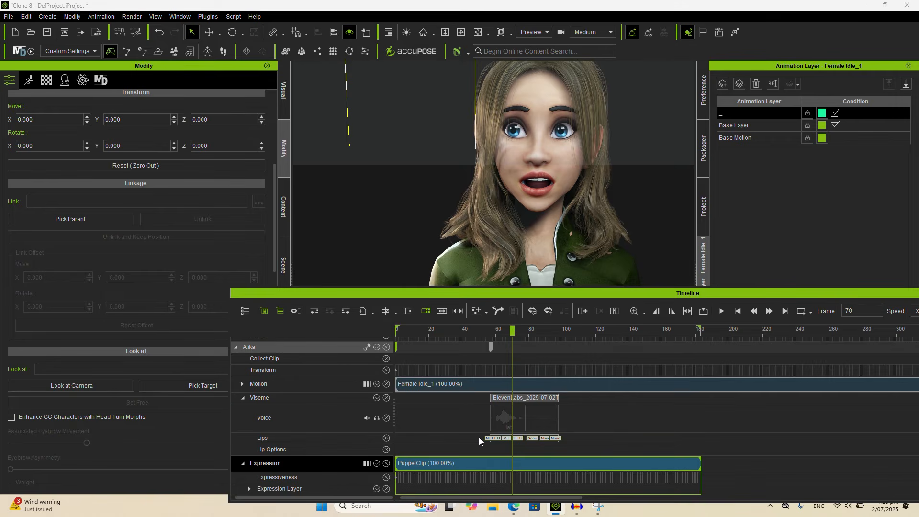
# Undo the clip smoothing and the Face Puppet recording to restore the keyed expression layer
pyautogui.scroll(2, 479, 438)
pyautogui.scroll(-2, 479, 437)
pyautogui.hotkey('ctrl', 'z')
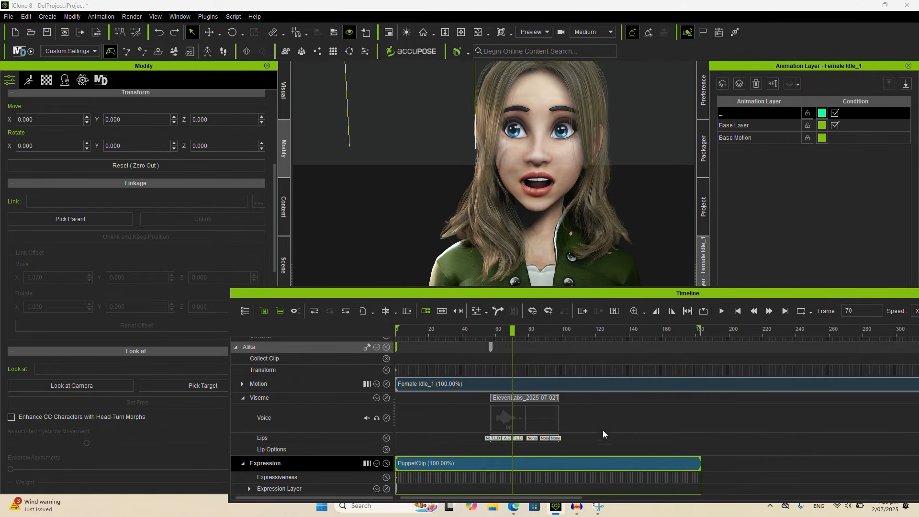
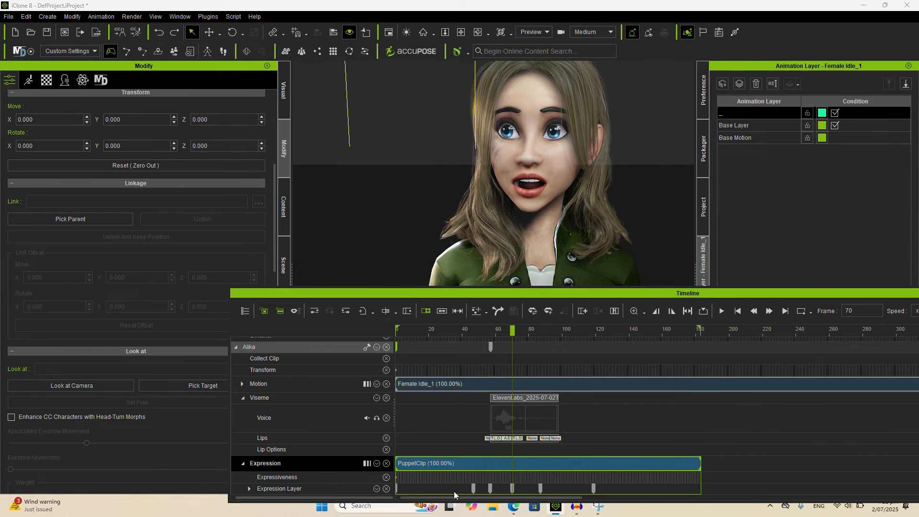
# Play back and scrub the head turn repeatedly from around frame 41 to examine the keyed expressions and eye gaze
pyautogui.click(472, 331)
pyautogui.press('space')
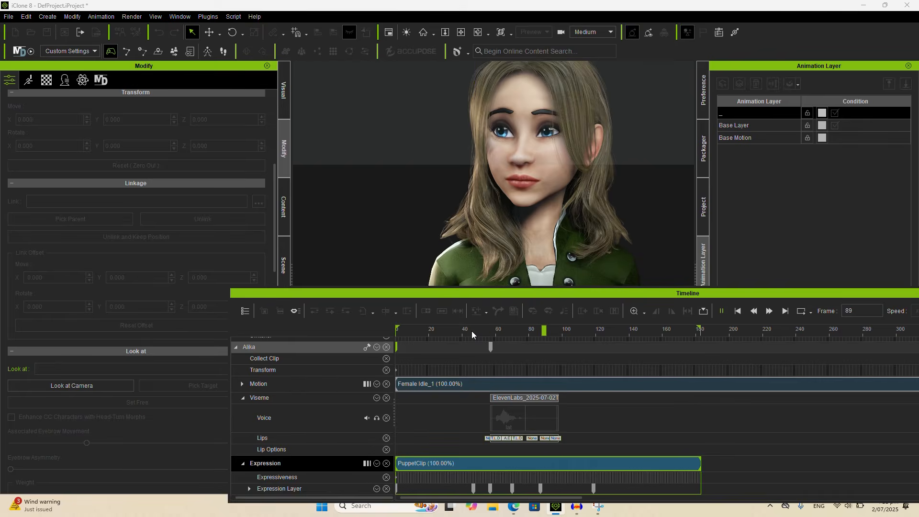
pyautogui.press('space')
pyautogui.click(468, 330)
pyautogui.moveTo(469, 330); pyautogui.dragTo(514, 325)
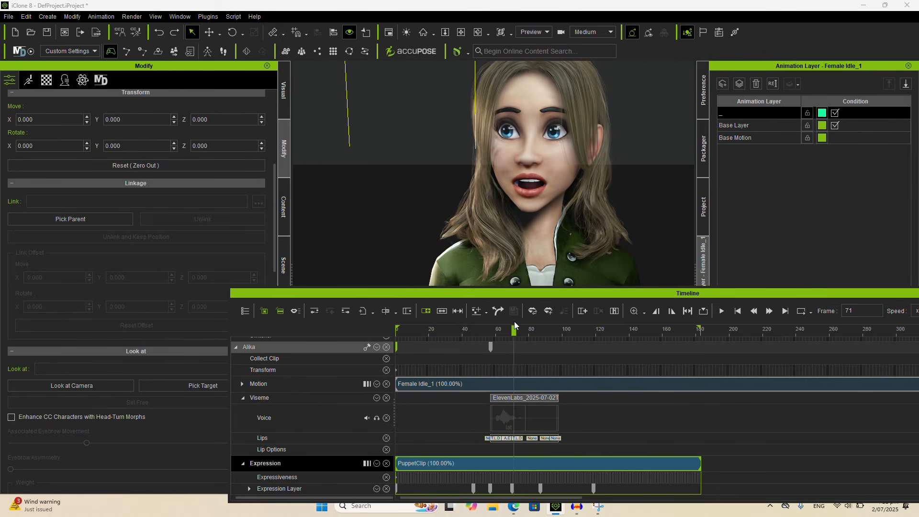
pyautogui.moveTo(513, 507)
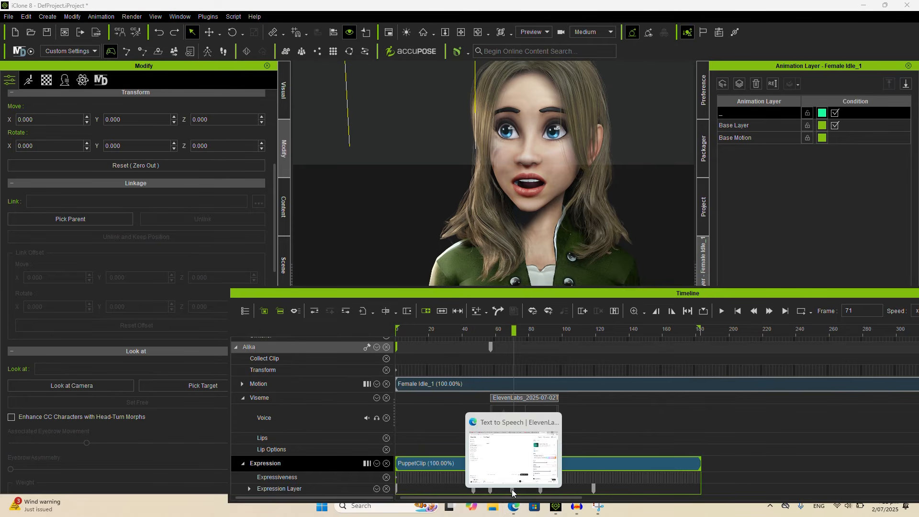
pyautogui.moveTo(524, 333); pyautogui.dragTo(465, 332)
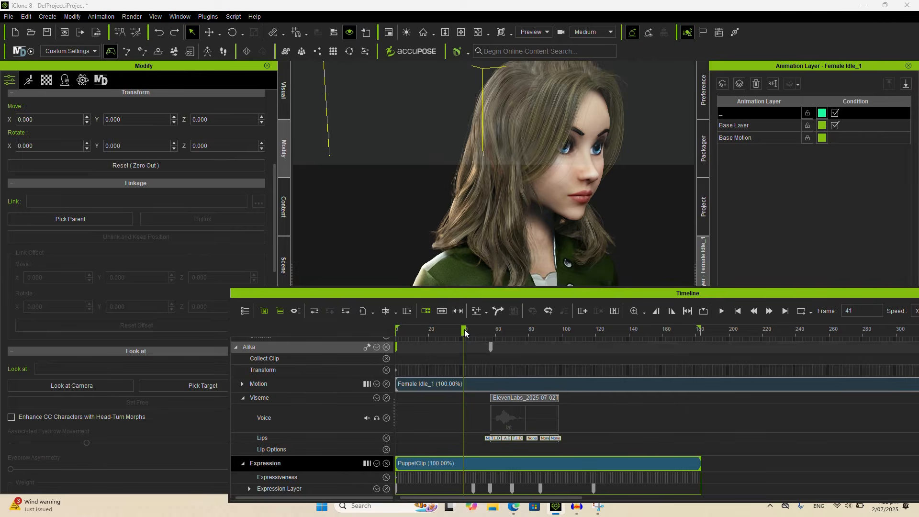
pyautogui.press('space')
pyautogui.press('space')
pyautogui.click(464, 333)
pyautogui.press('space')
pyautogui.press('space')
# Open the Face Key editor at frame 65 and show the EyeLook morph sliders
pyautogui.click(465, 329)
pyautogui.moveTo(470, 330); pyautogui.dragTo(506, 323)
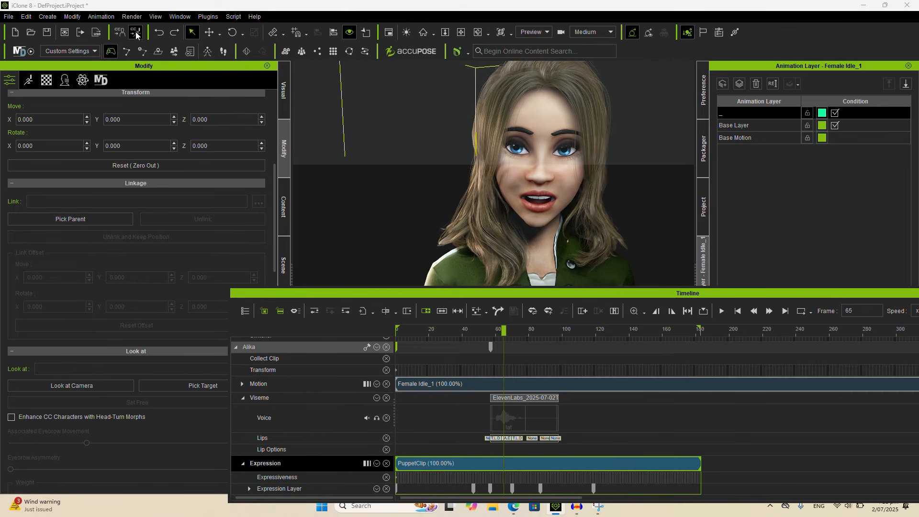
pyautogui.click(99, 16)
pyautogui.moveTo(132, 16)
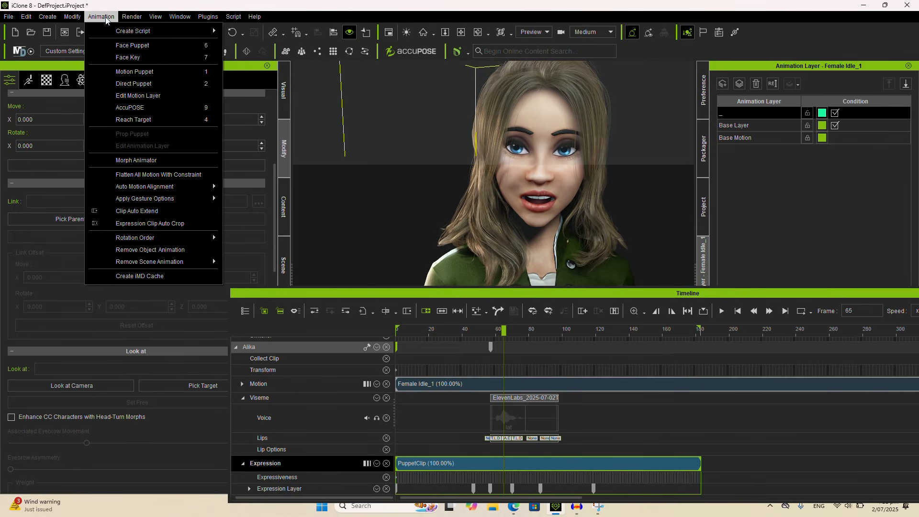
pyautogui.click(131, 59)
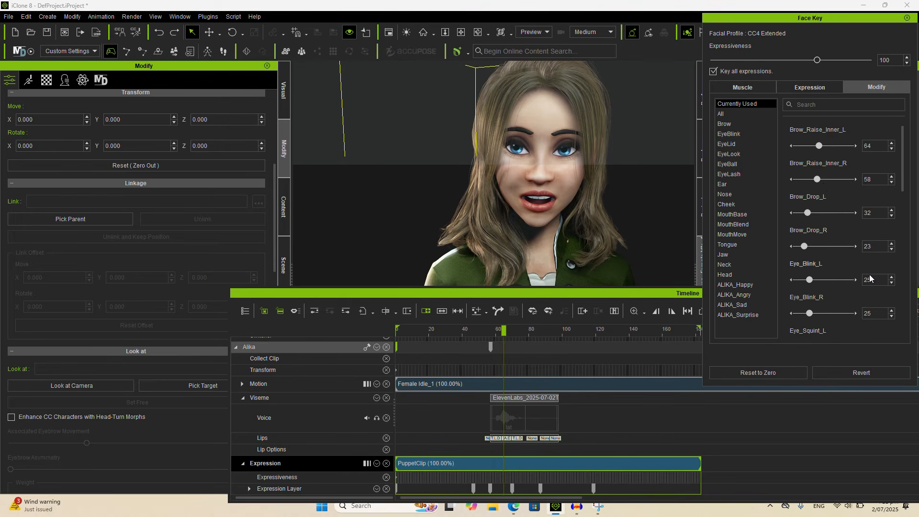
pyautogui.click(738, 142)
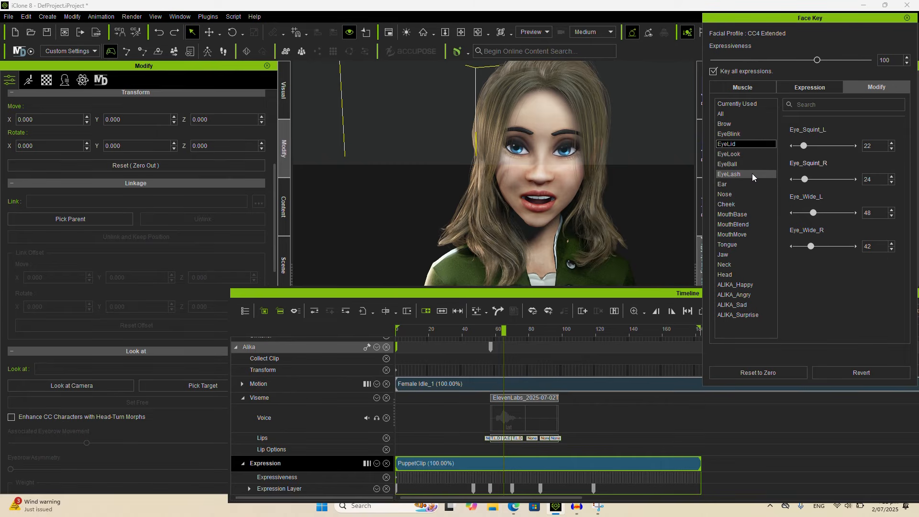
pyautogui.click(746, 155)
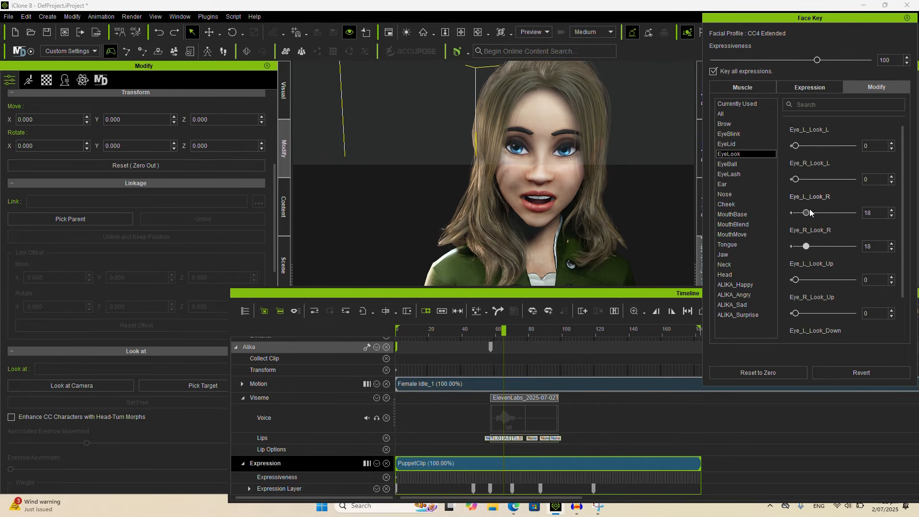
# Key Eye_L_Look_R and Eye_R_Look_R at 58 on frame 65
pyautogui.moveTo(810, 213); pyautogui.dragTo(834, 214)
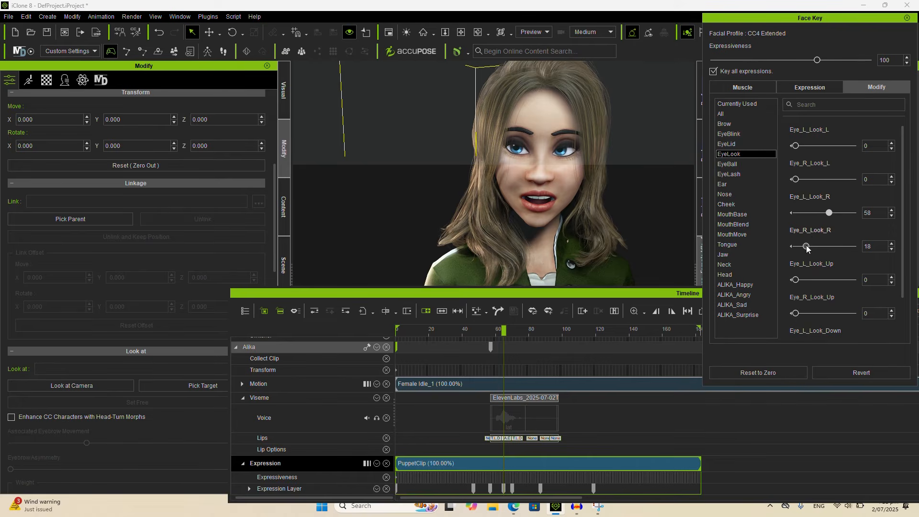
pyautogui.moveTo(807, 247); pyautogui.dragTo(819, 246)
pyautogui.moveTo(830, 243); pyautogui.dragTo(862, 251)
pyautogui.click(868, 246)
pyautogui.write('5')
pyautogui.press('Return')
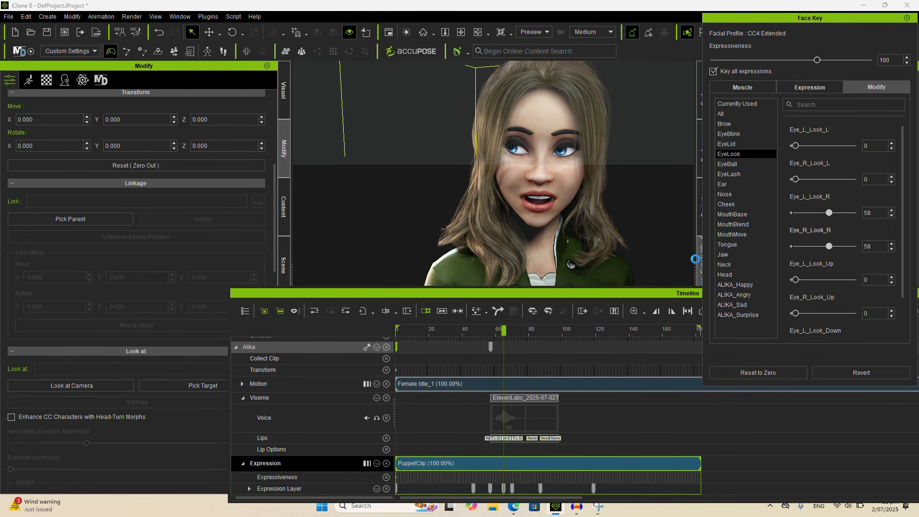
# Play back and scrub the adjusted eye gaze, and select the frame 65 expression key
pyautogui.click(480, 327)
pyautogui.press('space')
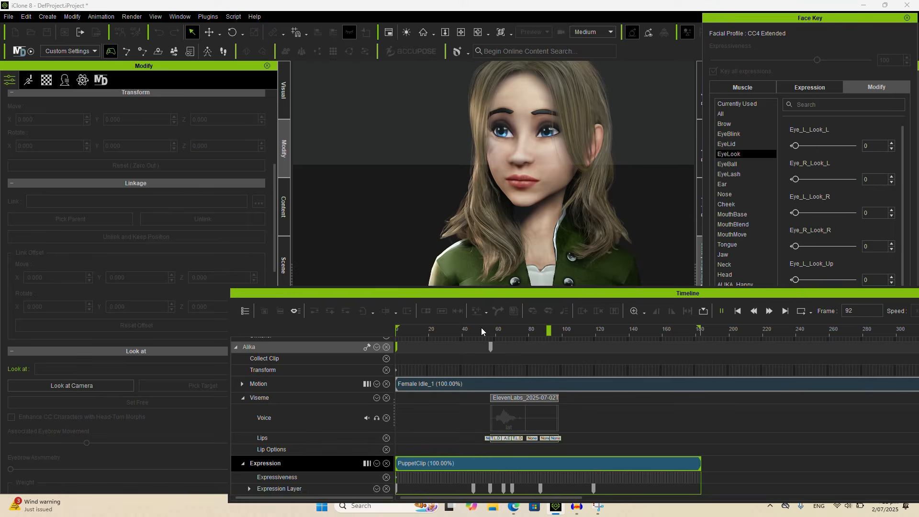
pyautogui.press('space')
pyautogui.moveTo(496, 330); pyautogui.dragTo(511, 330)
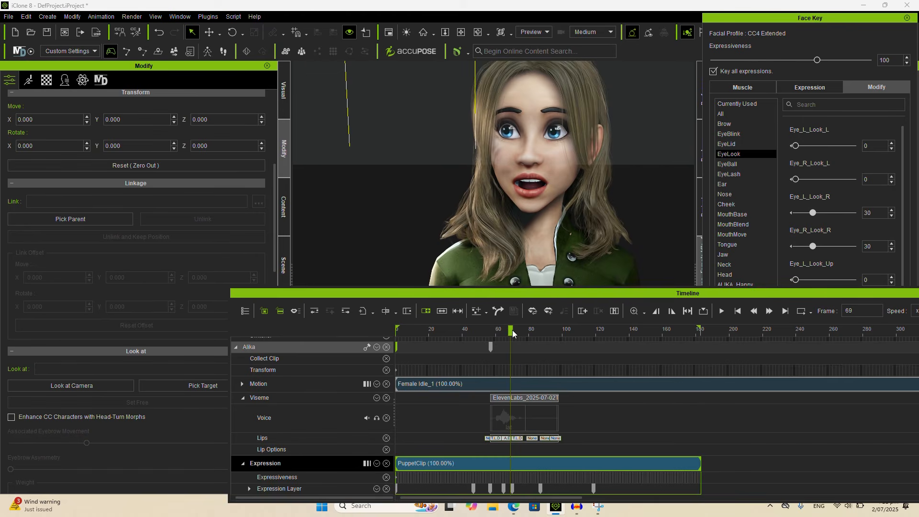
pyautogui.click(504, 488)
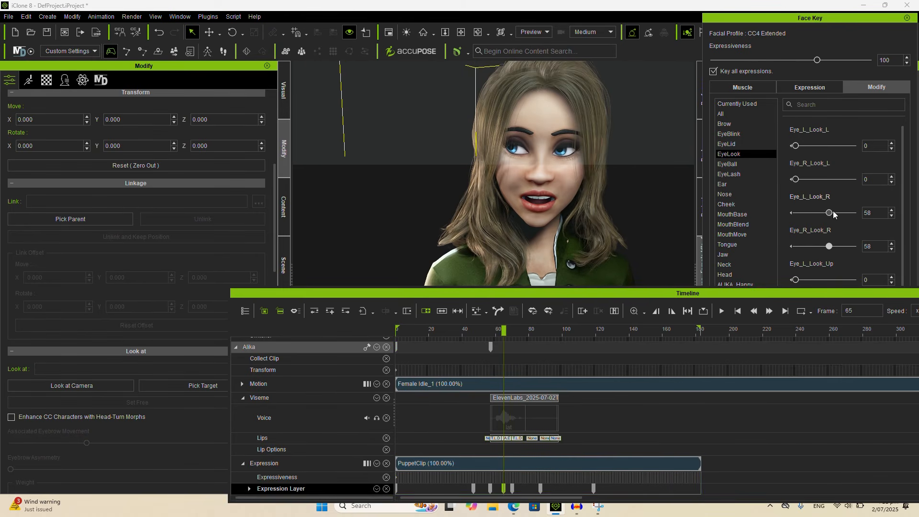
# Set Eye_L_Look_R and Eye_R_Look_R to 47 and both eyes' Look_Up morphs to 22 on the frame 65 expression key
pyautogui.moveTo(833, 213); pyautogui.dragTo(829, 213)
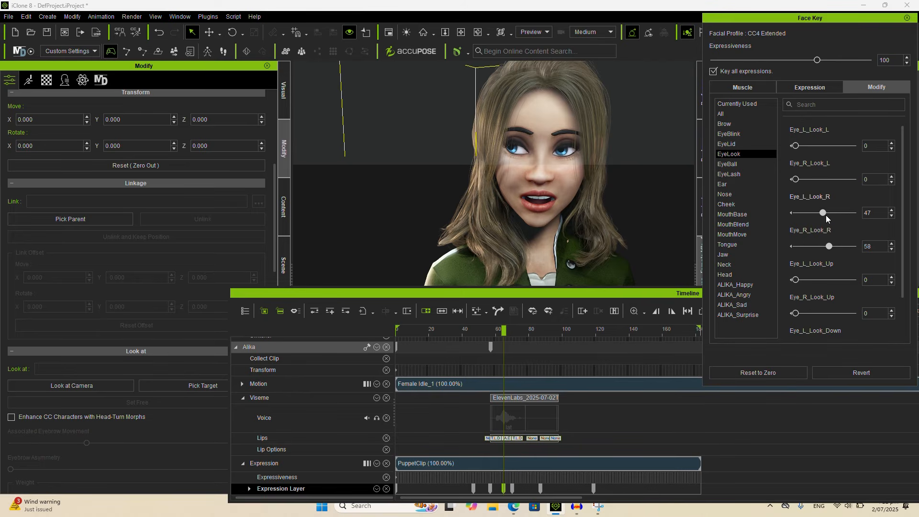
pyautogui.write('47')
pyautogui.press('Return')
pyautogui.moveTo(796, 280); pyautogui.dragTo(808, 280)
pyautogui.moveTo(796, 313); pyautogui.dragTo(810, 313)
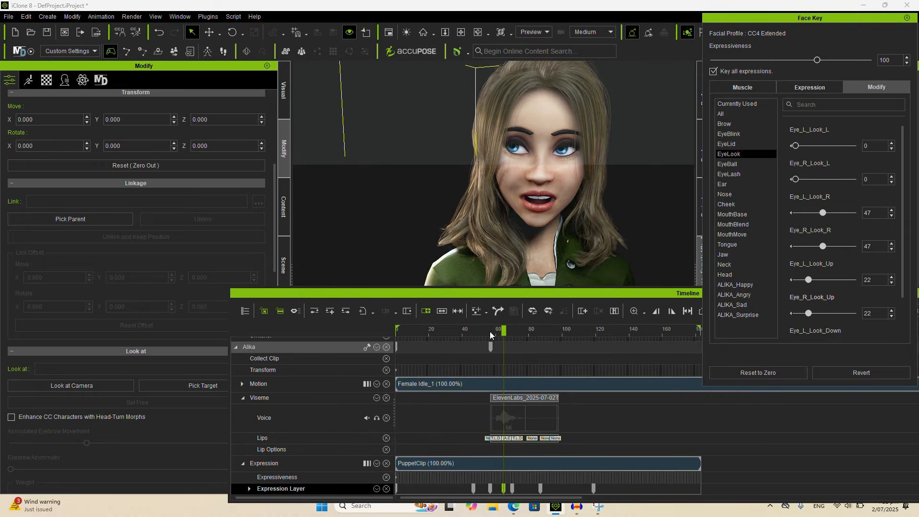
# Scrub and play back the head turn repeatedly to examine the revised eye gaze
pyautogui.moveTo(493, 333); pyautogui.dragTo(522, 333)
pyautogui.press('space')
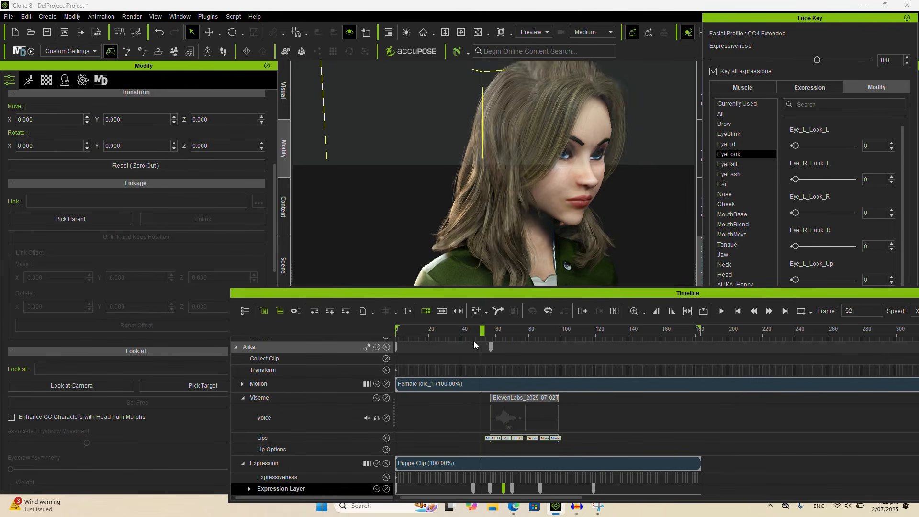
pyautogui.click(450, 330)
pyautogui.press('space')
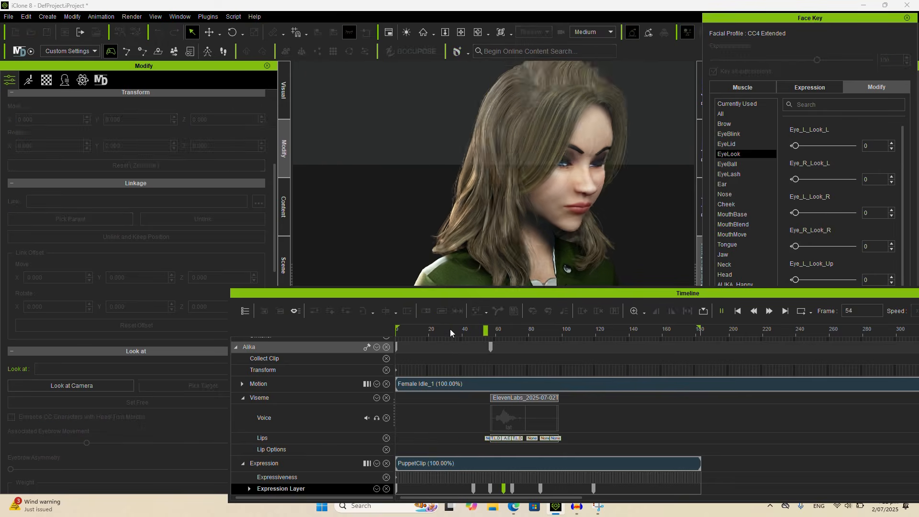
pyautogui.click(443, 331)
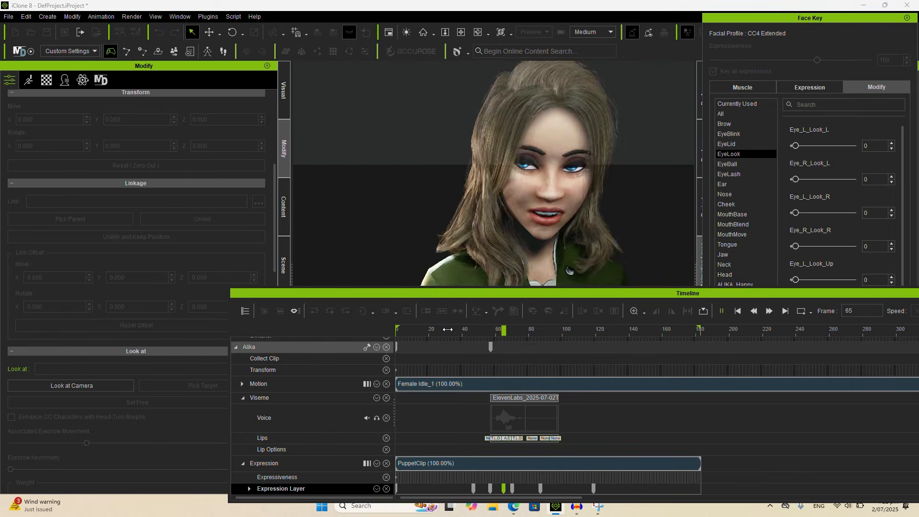
pyautogui.press('space')
pyautogui.press('space')
pyautogui.click(415, 332)
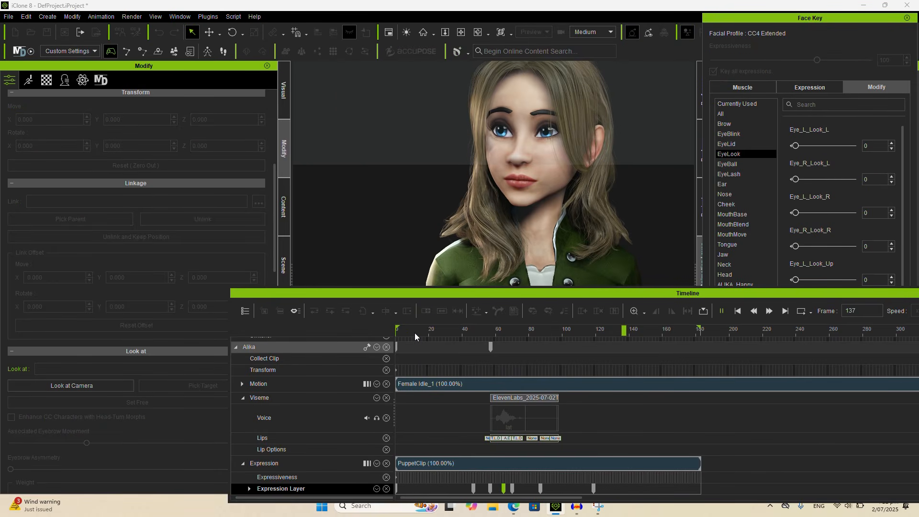
pyautogui.press('space')
pyautogui.click(431, 331)
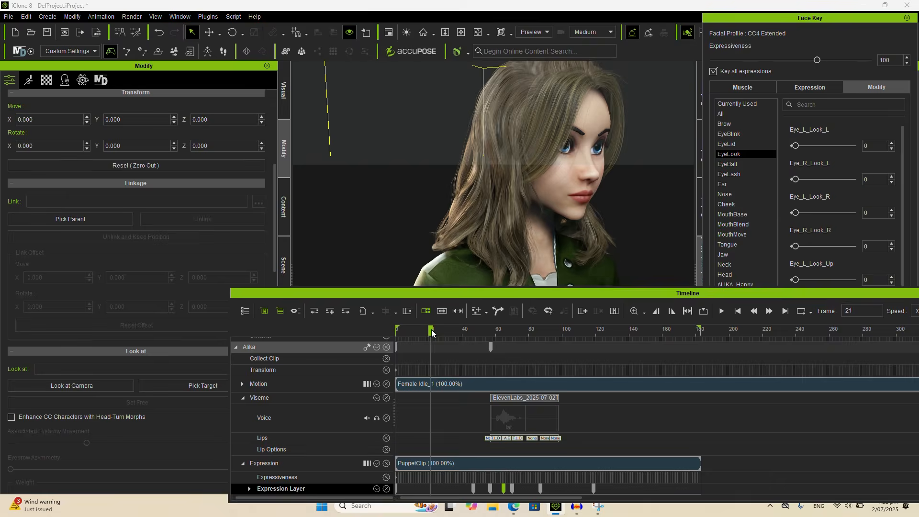
# Close Face Key, expand the character's Motion track and open the Edit Motion Layer editor
pyautogui.click(907, 18)
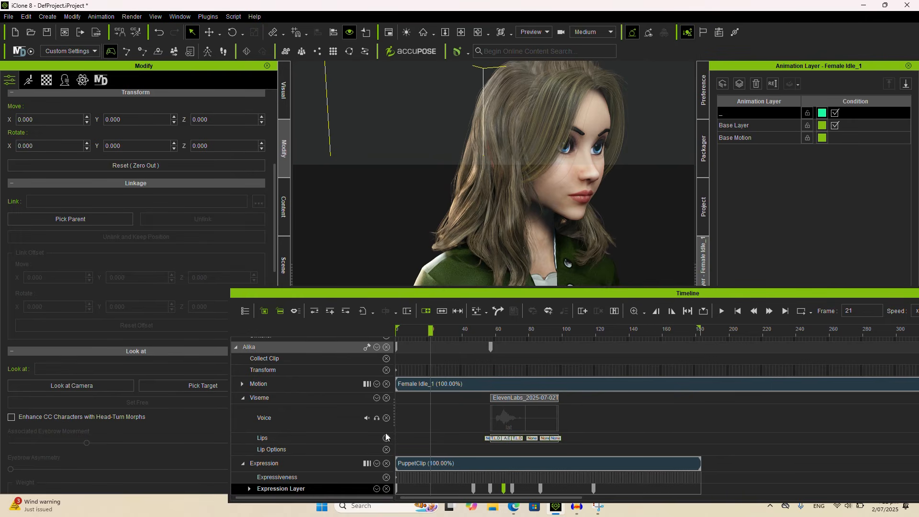
pyautogui.click(243, 384)
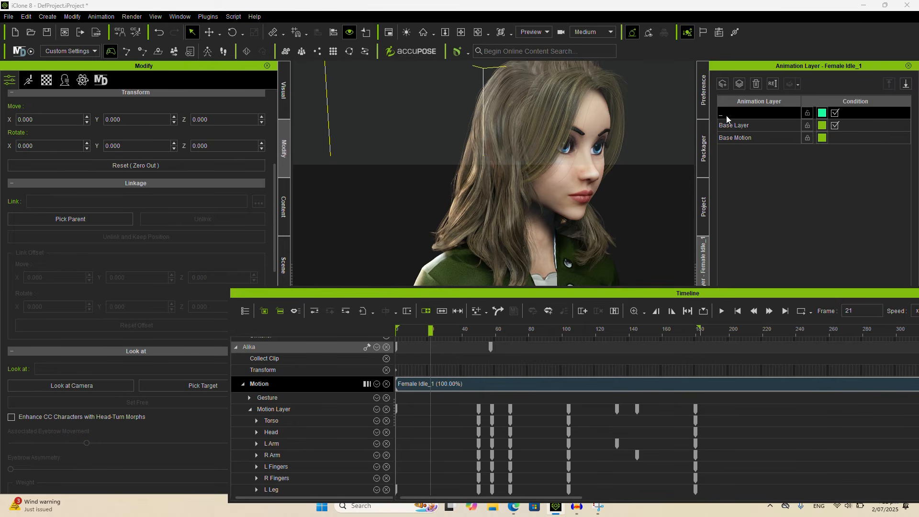
pyautogui.click(115, 17)
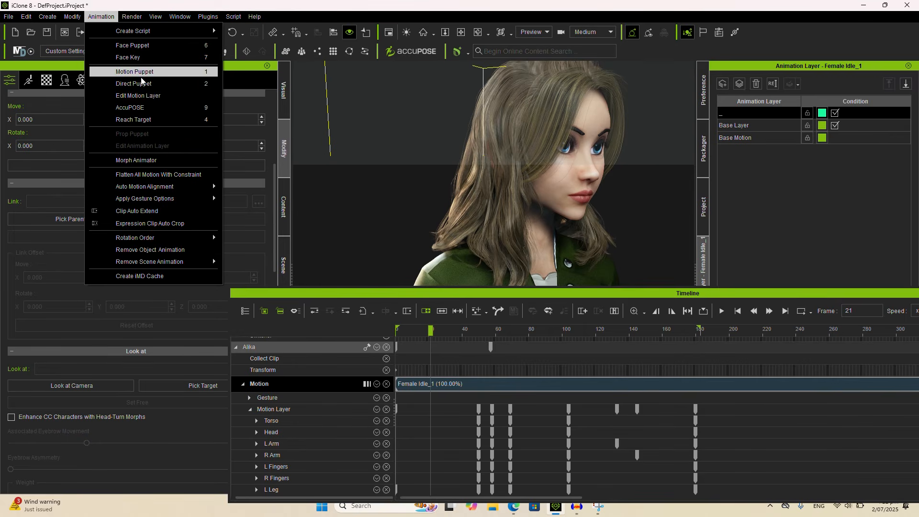
pyautogui.click(154, 90)
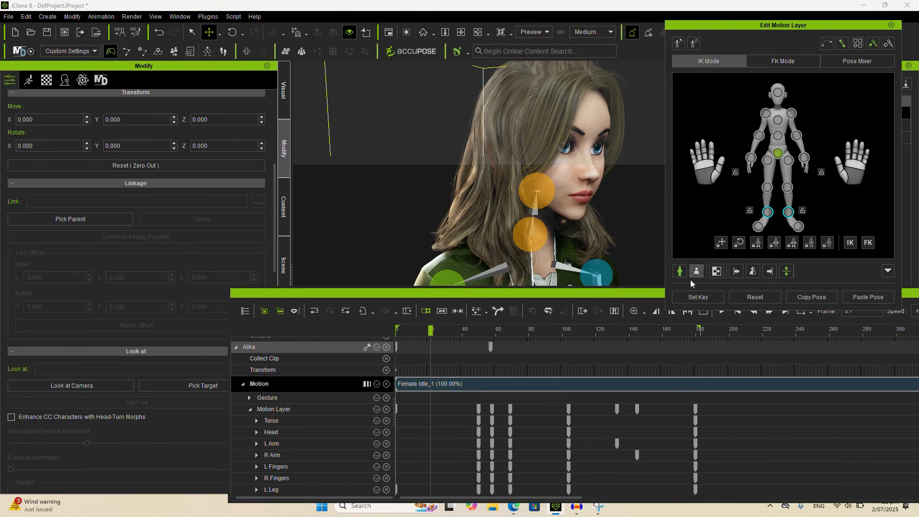
# Try keying small head rotations at frames 73, 77 and 82 with the head control
pyautogui.moveTo(431, 330); pyautogui.dragTo(518, 318)
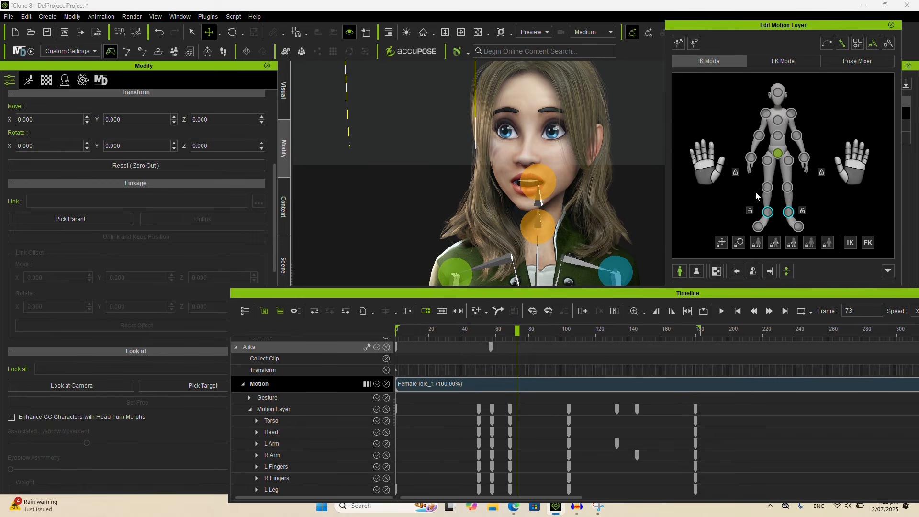
pyautogui.click(776, 93)
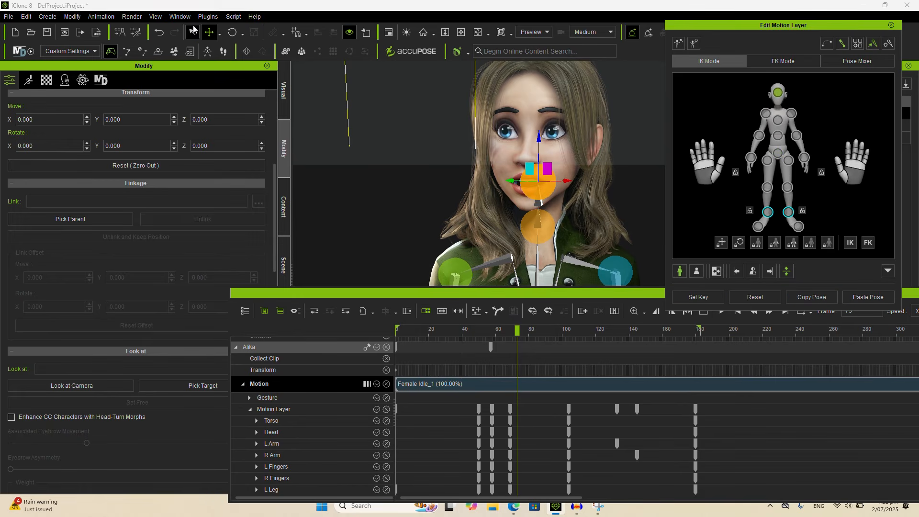
pyautogui.press('e')
pyautogui.moveTo(532, 183); pyautogui.dragTo(532, 181)
pyautogui.moveTo(518, 329); pyautogui.dragTo(525, 325)
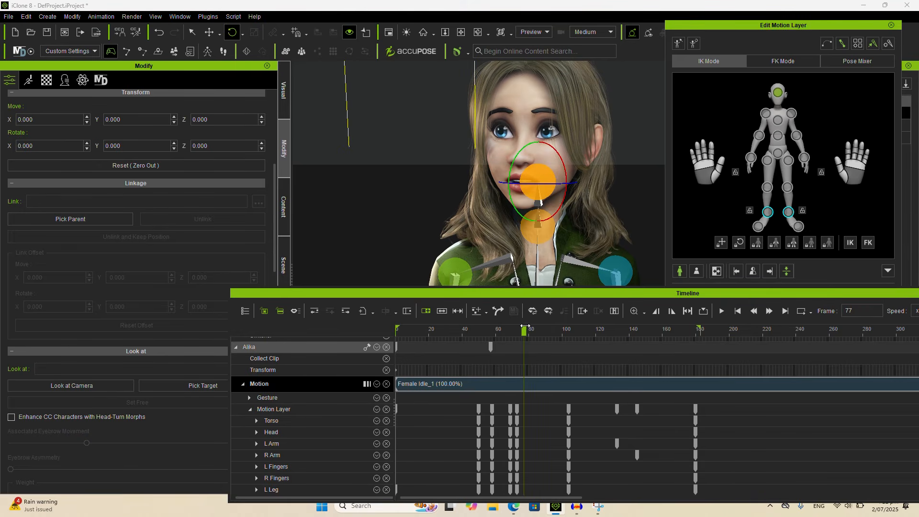
pyautogui.moveTo(544, 193); pyautogui.dragTo(551, 257)
pyautogui.moveTo(524, 333); pyautogui.dragTo(532, 331)
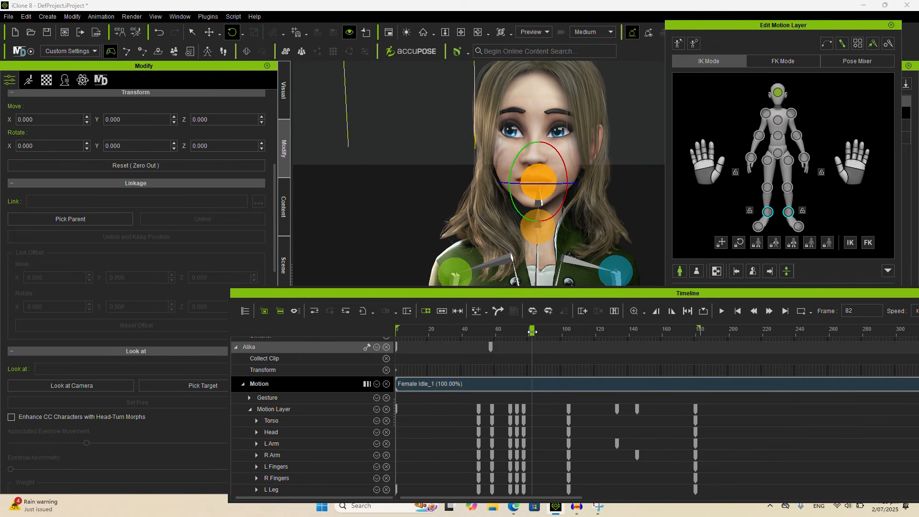
pyautogui.moveTo(542, 183); pyautogui.dragTo(556, 153)
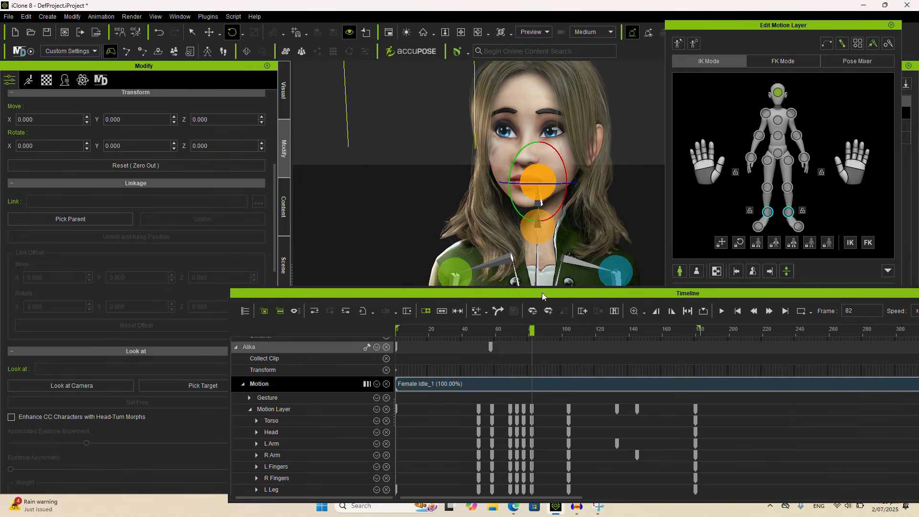
# Play back the head turn and delete the motion layer key at frame 82
pyautogui.click(492, 331)
pyautogui.press('space')
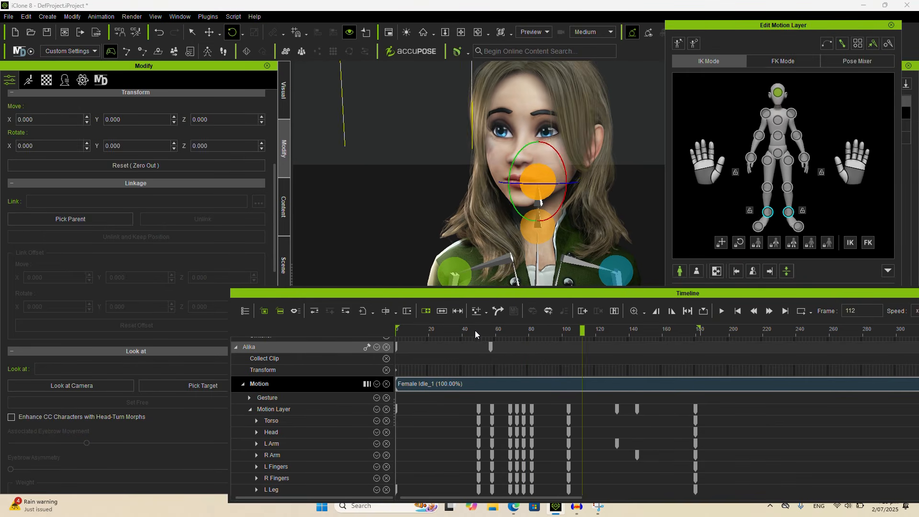
pyautogui.click(473, 330)
pyautogui.press('space')
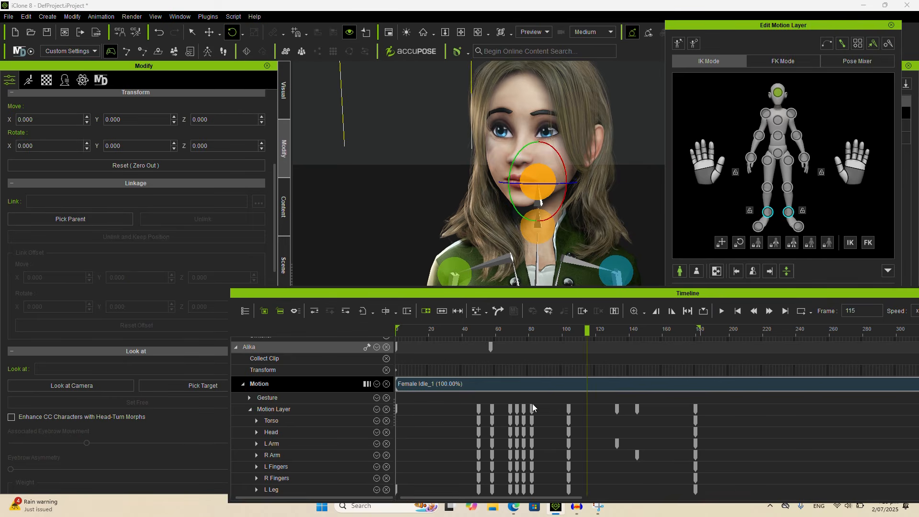
pyautogui.click(533, 410)
pyautogui.click(482, 331)
pyautogui.press('space')
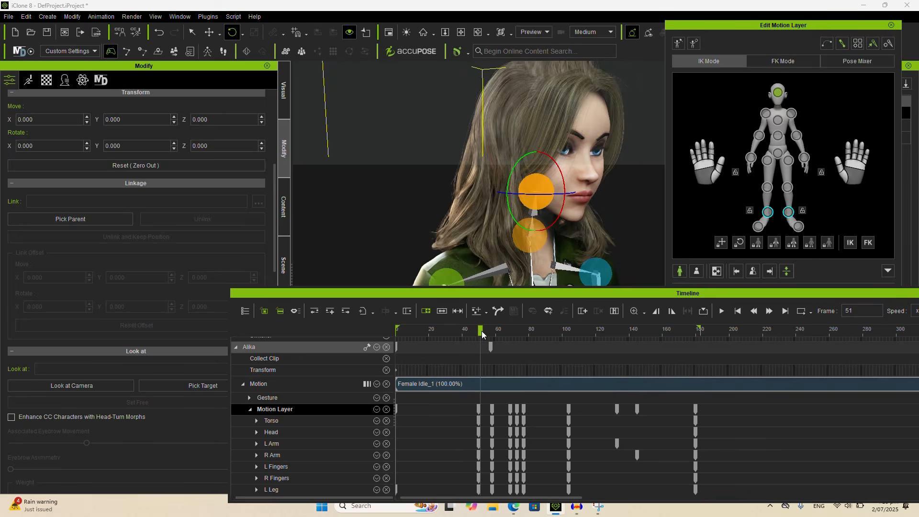
pyautogui.press('space')
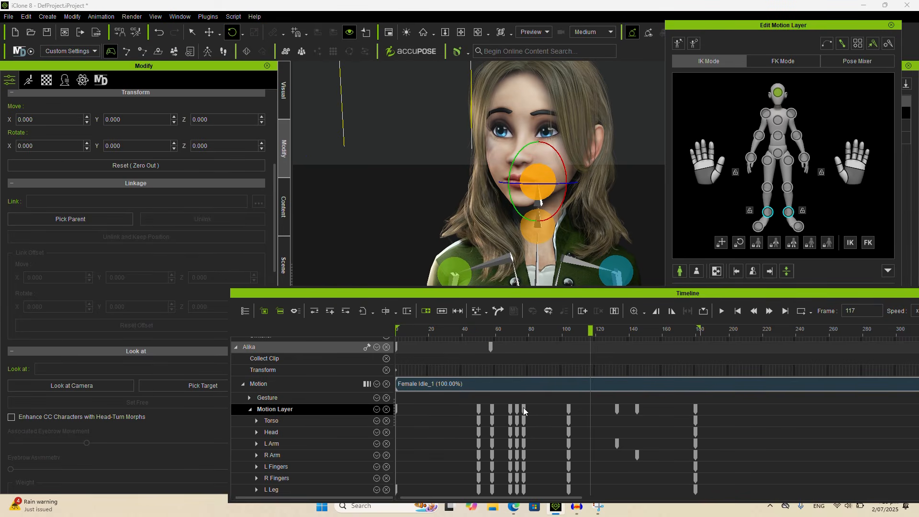
# Undo the head rotation keys added from frame 73 onward
pyautogui.hotkey('ctrl', 'z')
pyautogui.hotkey('ctrl', 'z')
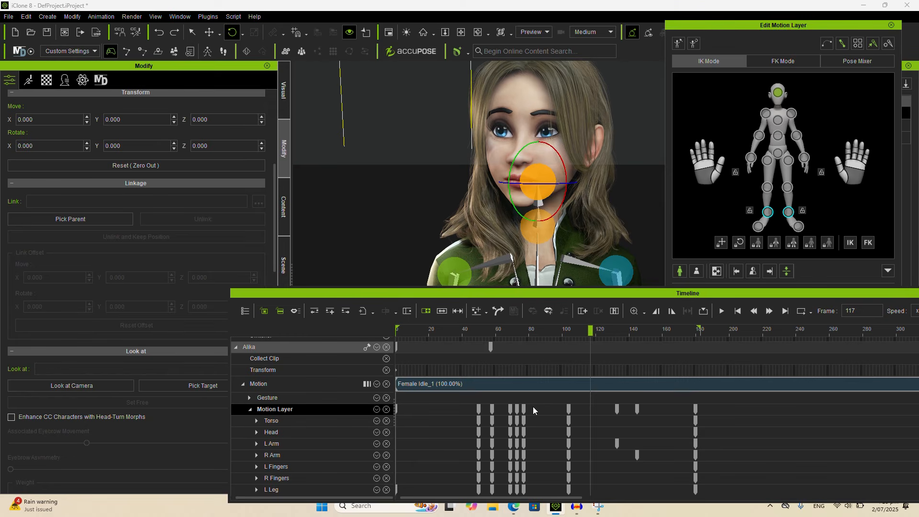
pyautogui.hotkey('ctrl', 'z')
pyautogui.hotkey('ctrl', 'z')
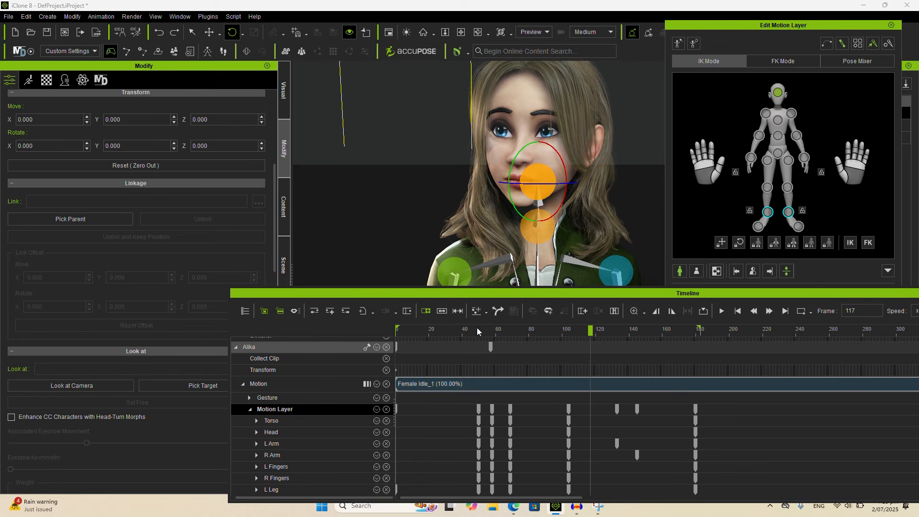
# Try keying head rotations at frames 65 and 73, and play back the turn
pyautogui.click(477, 328)
pyautogui.press('space')
pyautogui.press('space')
pyautogui.click(497, 332)
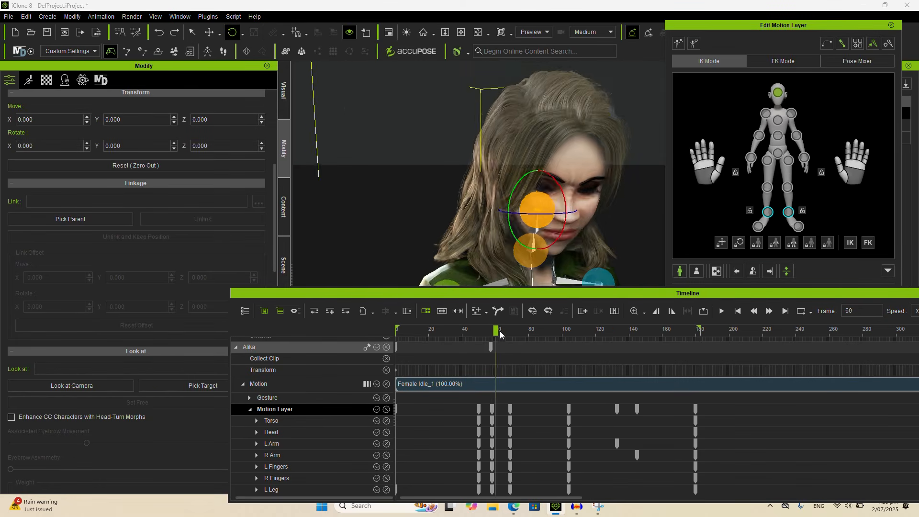
pyautogui.moveTo(500, 334); pyautogui.dragTo(506, 334)
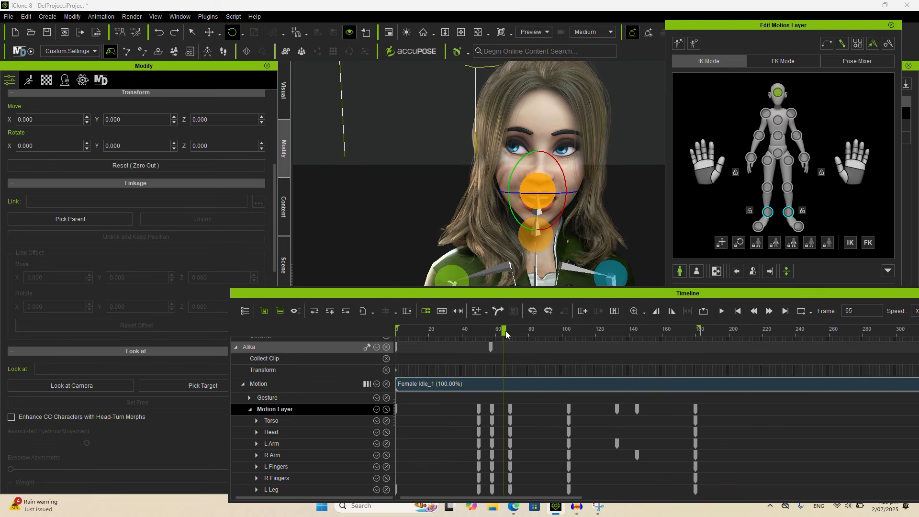
pyautogui.moveTo(549, 203); pyautogui.dragTo(529, 289)
pyautogui.moveTo(505, 331); pyautogui.dragTo(518, 330)
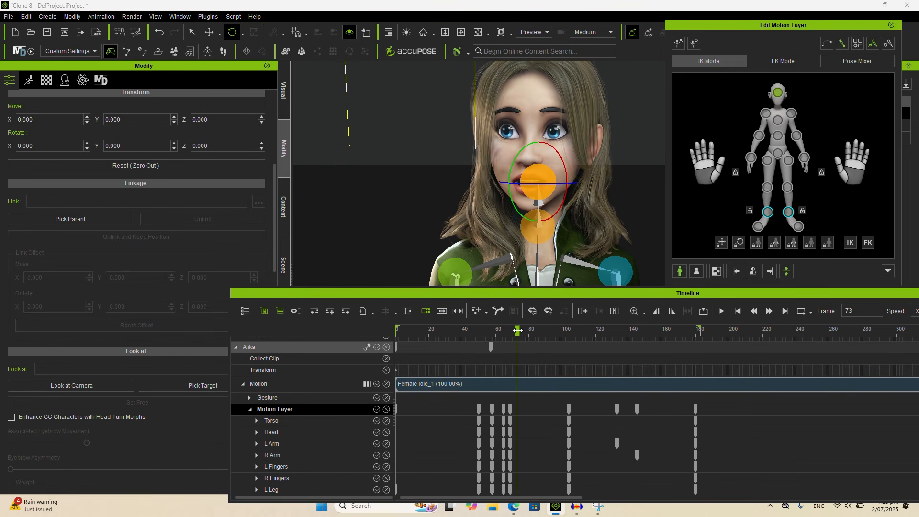
pyautogui.moveTo(542, 184); pyautogui.dragTo(544, 185)
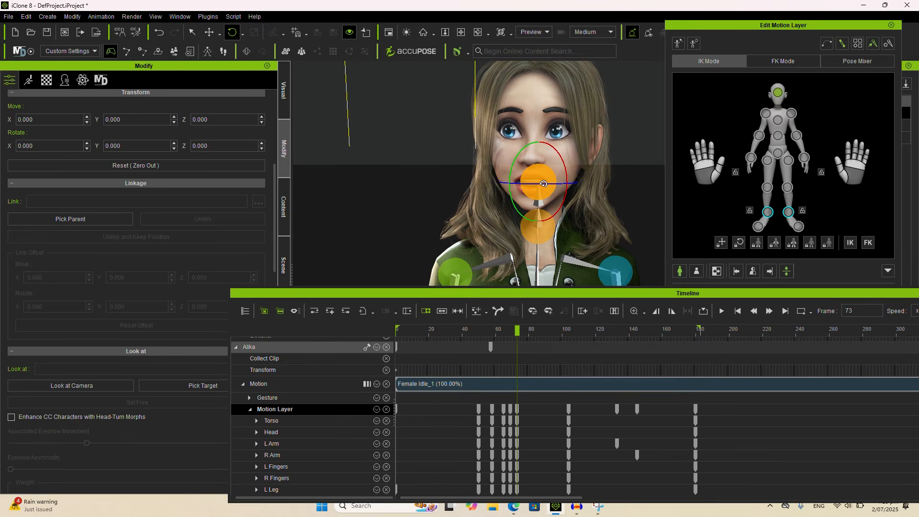
pyautogui.click(456, 329)
pyautogui.press('space')
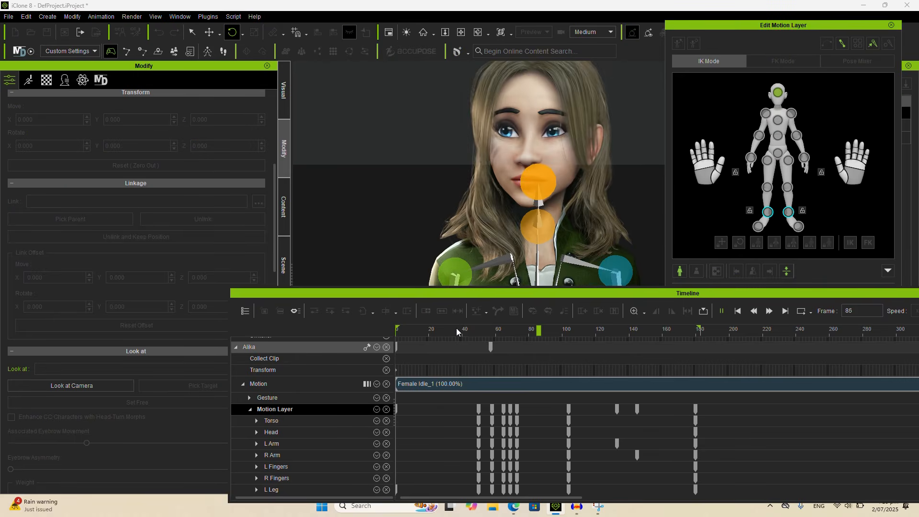
pyautogui.press('space')
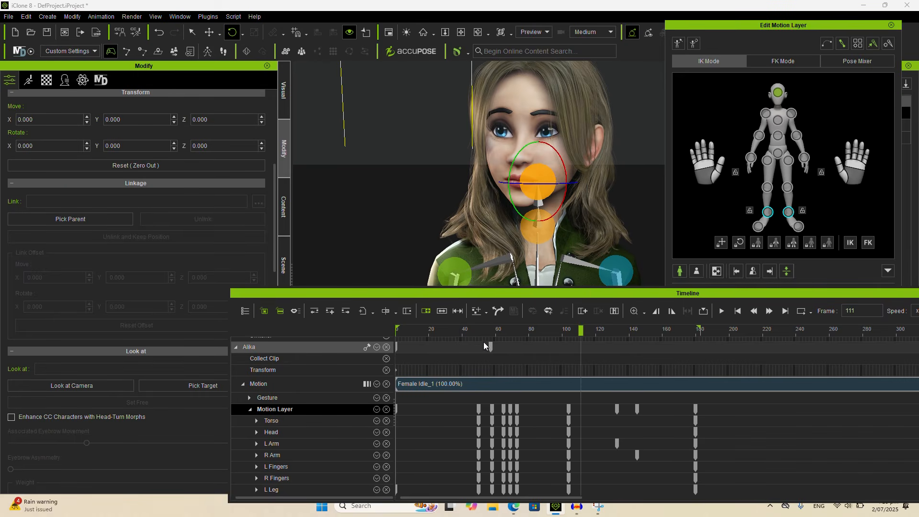
# Try rotating the head at frame 102 and on the frame 104 key, and play back the turn
pyautogui.click(567, 408)
pyautogui.moveTo(529, 219); pyautogui.dragTo(525, 223)
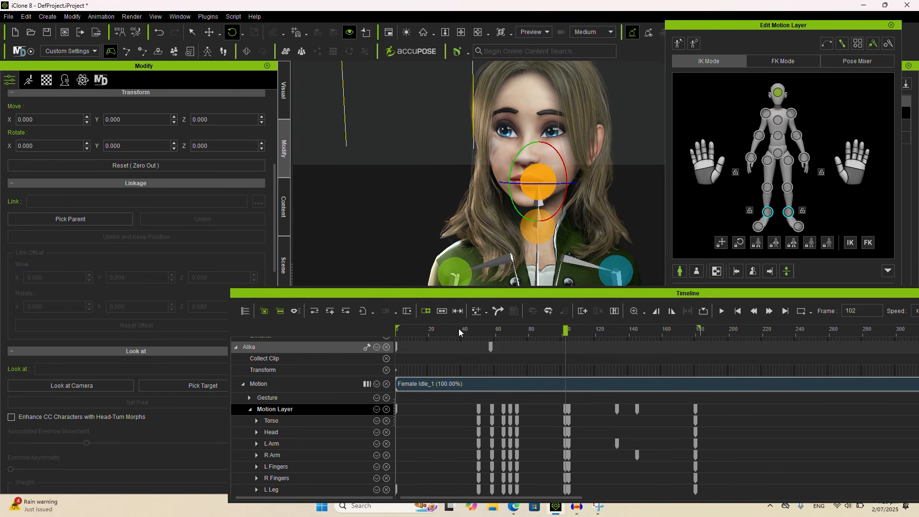
pyautogui.hotkey('ctrl', 'z')
pyautogui.doubleClick(569, 408)
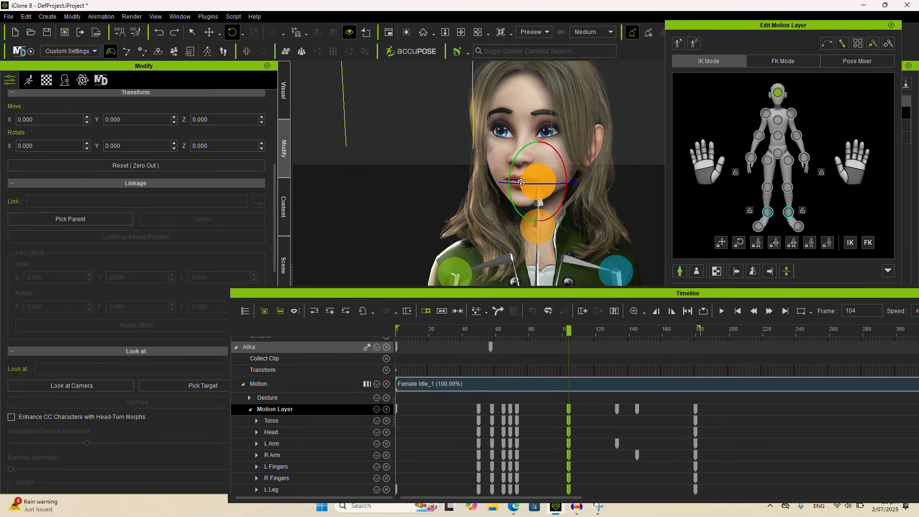
pyautogui.moveTo(523, 182); pyautogui.dragTo(524, 182)
pyautogui.click(487, 332)
pyautogui.press('space')
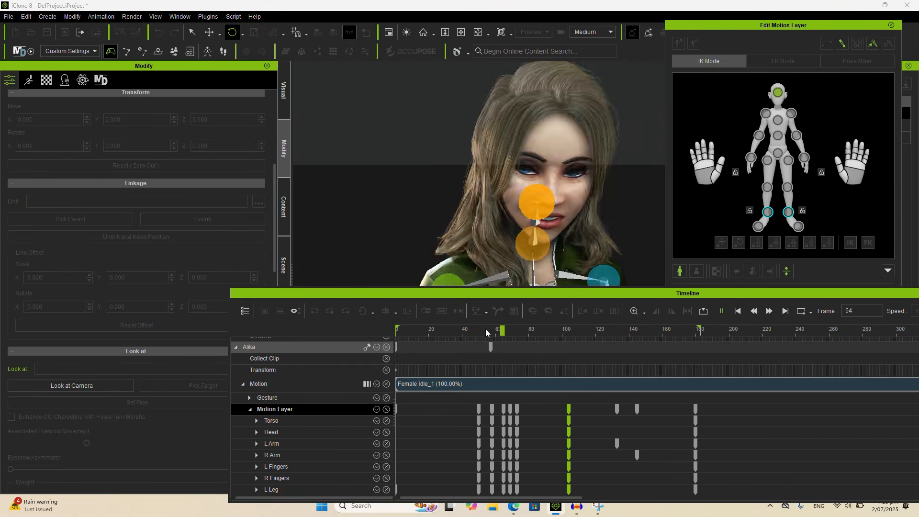
pyautogui.press('space')
# Undo the head rotation edits at frames 65, 73 and 104, and play back the motion
pyautogui.hotkey('ctrl', 'z')
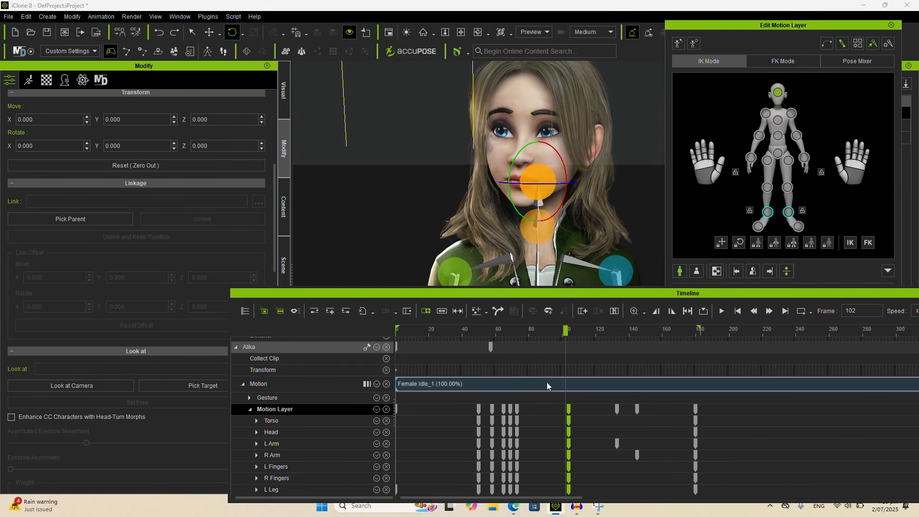
pyautogui.hotkey('ctrl', 'z')
pyautogui.hotkey('ctrl', 'z')
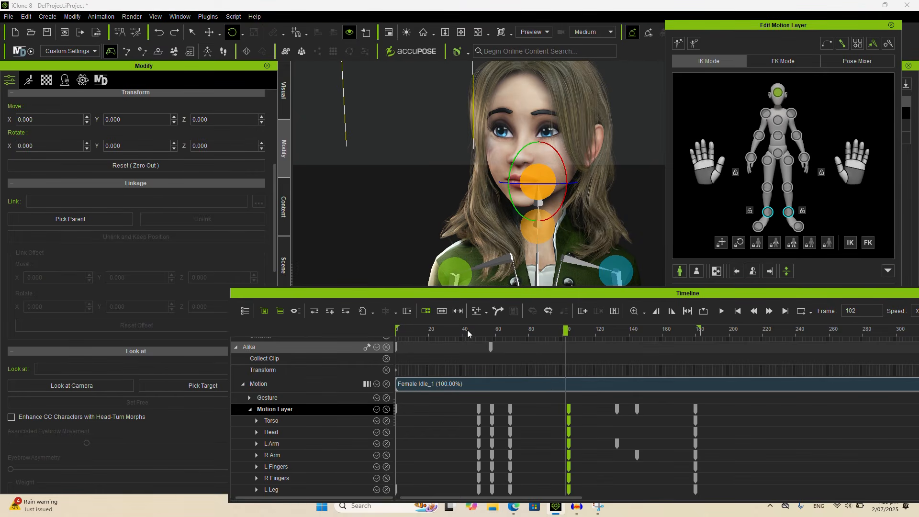
pyautogui.press('space')
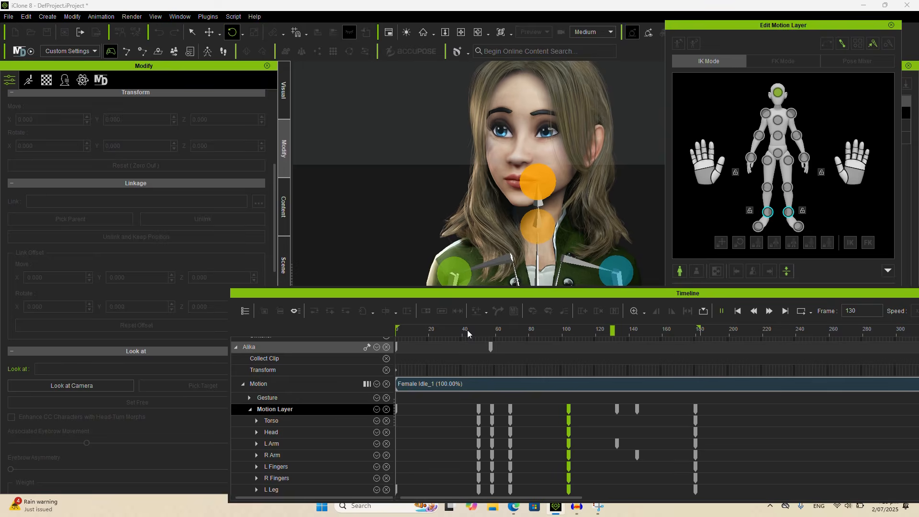
pyautogui.press('space')
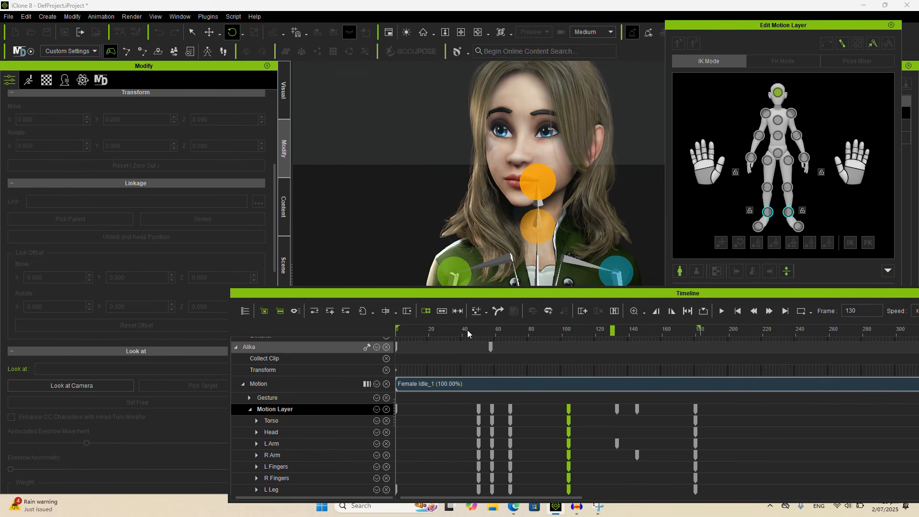
# Rotate the head at frames 73 and 77, and play back the turn toward the camera
pyautogui.click(458, 329)
pyautogui.press('space')
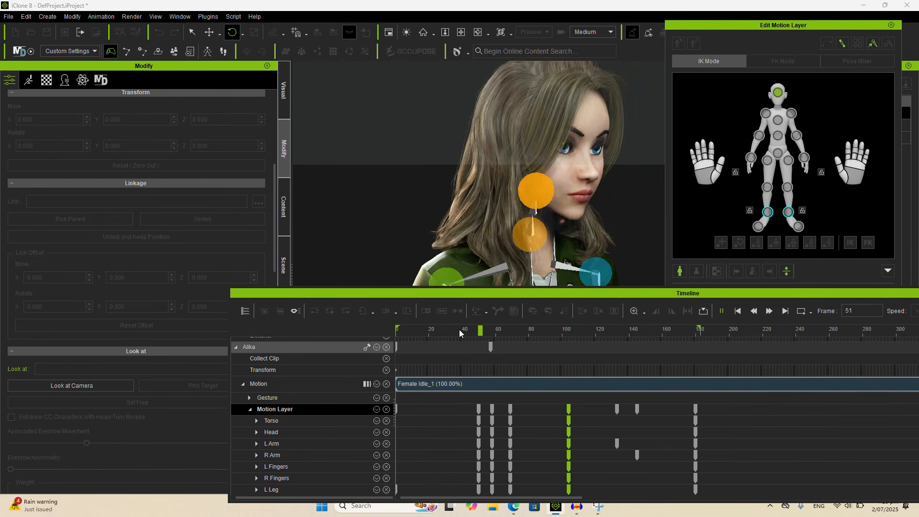
pyautogui.moveTo(473, 330); pyautogui.dragTo(518, 329)
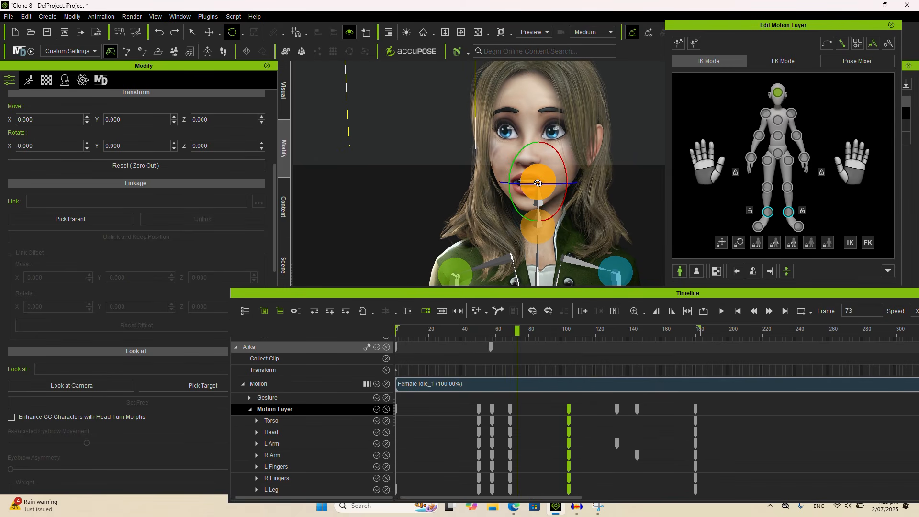
pyautogui.moveTo(531, 191); pyautogui.dragTo(541, 283)
pyautogui.moveTo(517, 330); pyautogui.dragTo(524, 330)
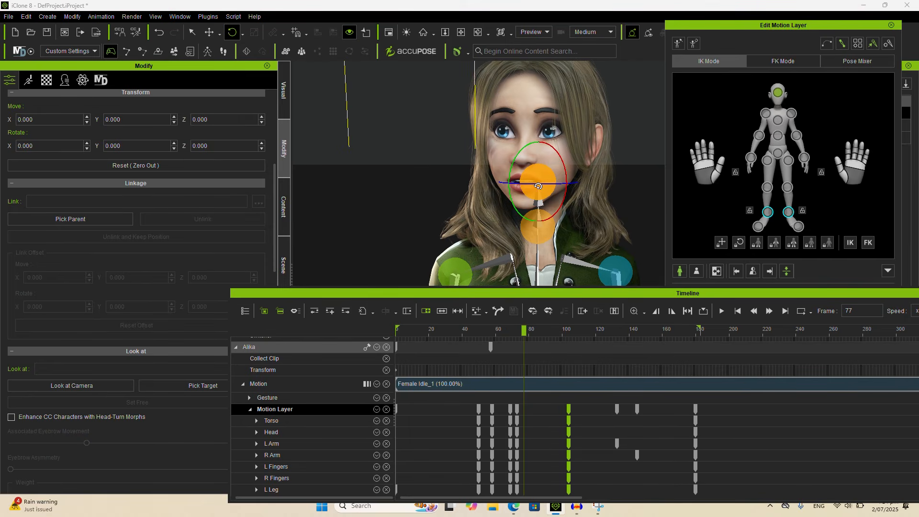
pyautogui.moveTo(538, 186); pyautogui.dragTo(534, 194)
pyautogui.click(486, 329)
pyautogui.press('space')
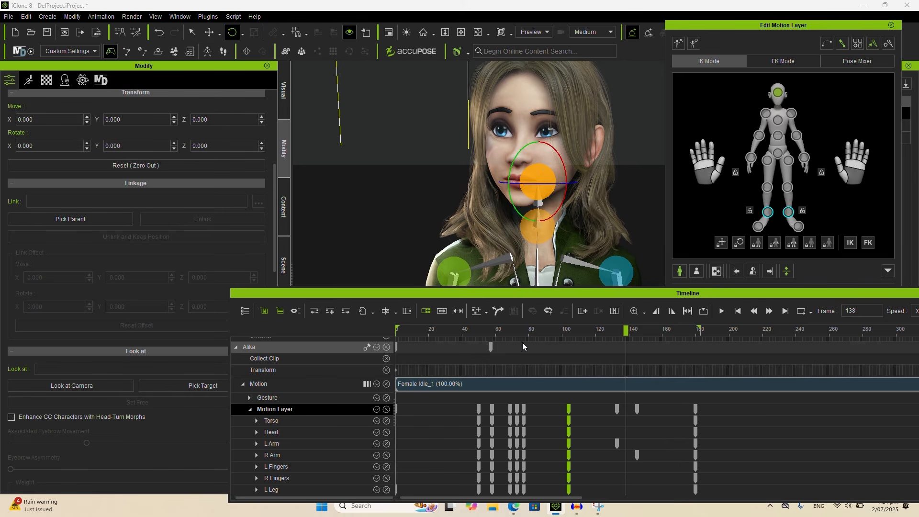
# Rotate the head at frame 82 and play back the turn
pyautogui.moveTo(521, 329)
pyautogui.mouseDown()
pyautogui.moveTo(553, 337)
pyautogui.moveTo(532, 338)
pyautogui.mouseUp()
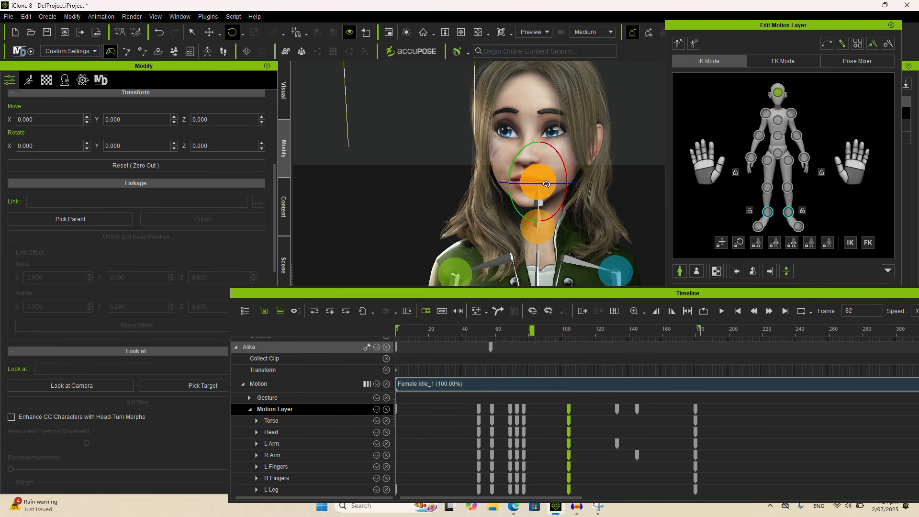
pyautogui.moveTo(546, 184); pyautogui.dragTo(545, 206)
pyautogui.press('space')
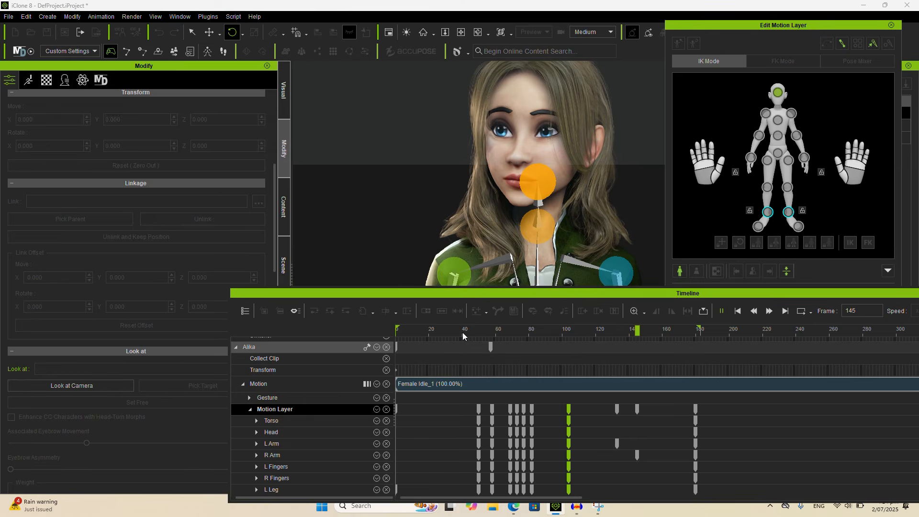
pyautogui.click(460, 329)
pyautogui.press('space')
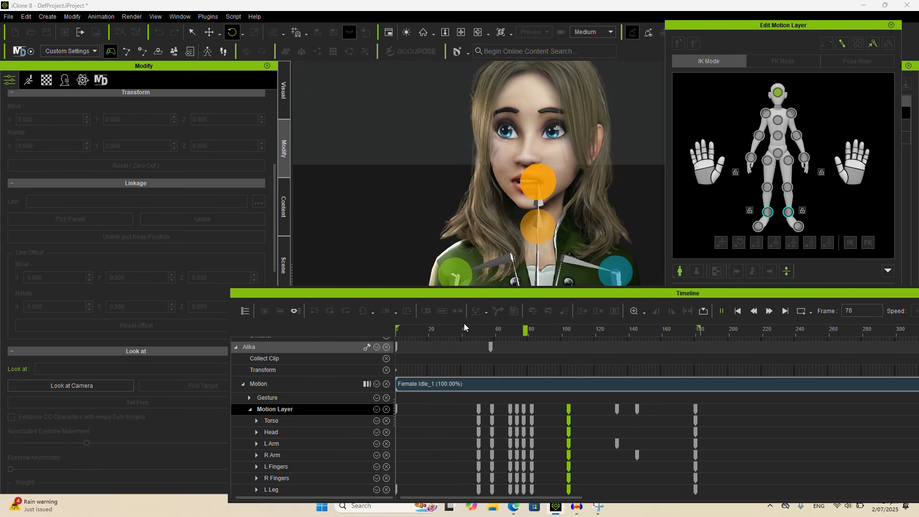
pyautogui.press('space')
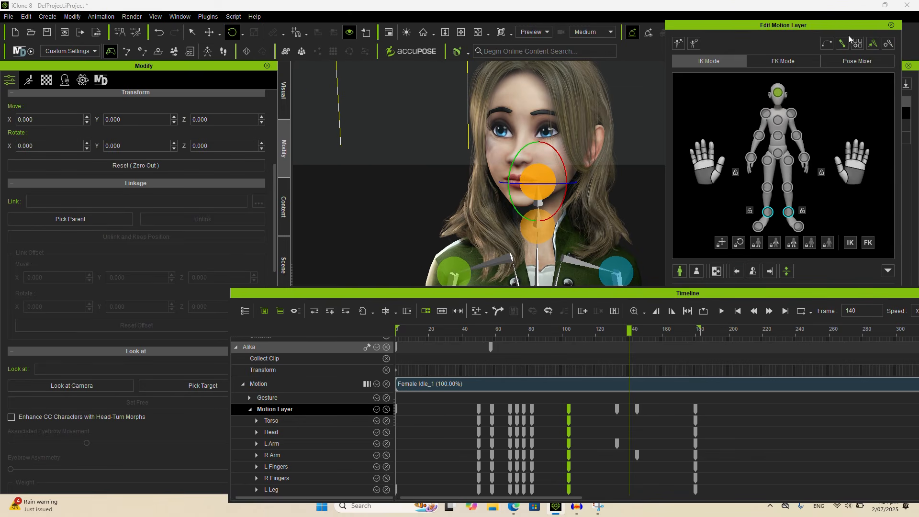
# Close the motion layer editor and play back the head turn without the rig controls
pyautogui.click(892, 25)
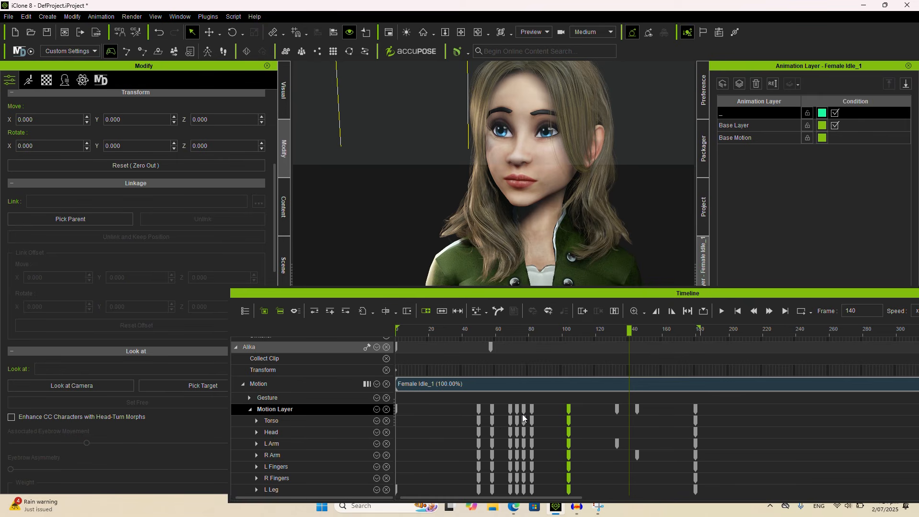
pyautogui.scroll(-3, 520, 418)
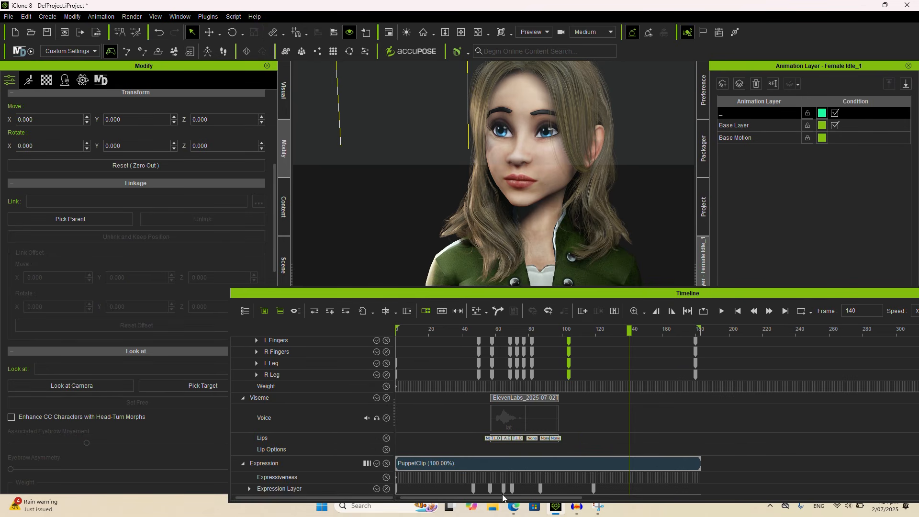
pyautogui.scroll(4, 488, 422)
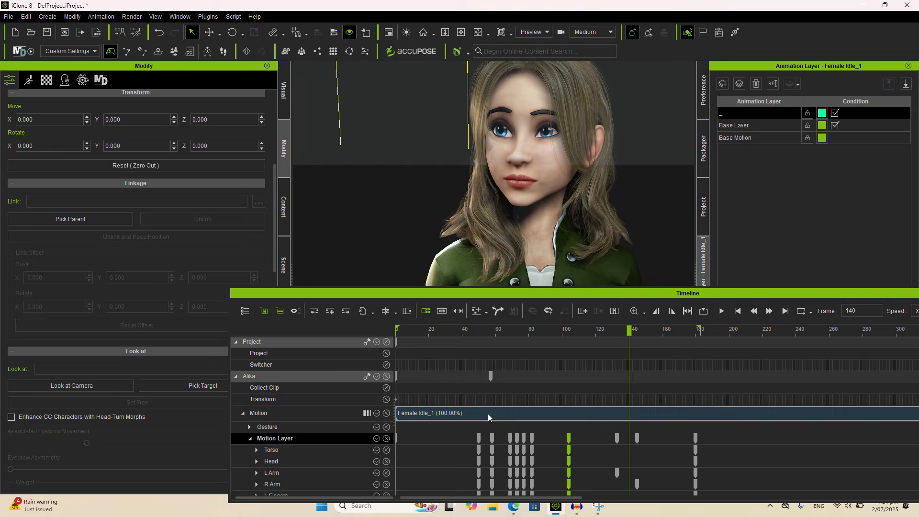
pyautogui.click(461, 329)
pyautogui.press('space')
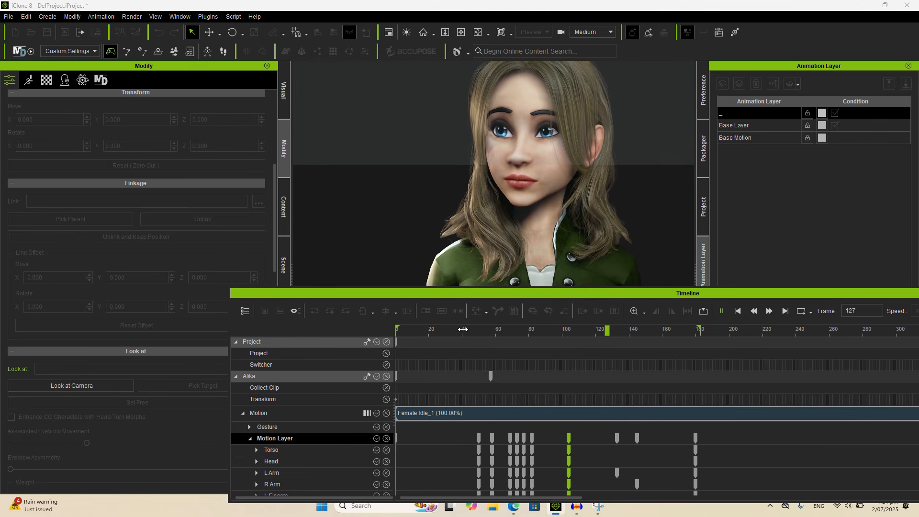
pyautogui.press('space')
pyautogui.click(428, 332)
pyautogui.press('space')
pyautogui.press('space')
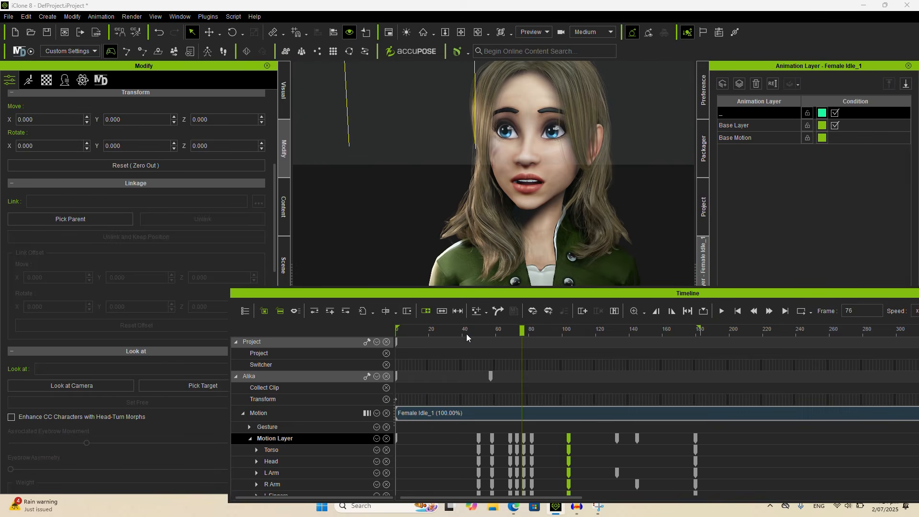
# Go to frame 58 and select its Motion Layer key
pyautogui.moveTo(456, 331); pyautogui.dragTo(493, 331)
pyautogui.click(492, 441)
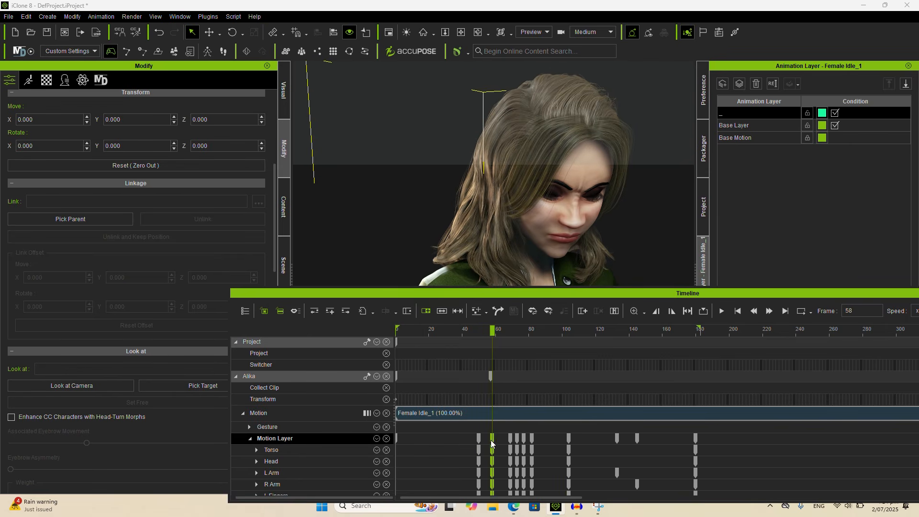
pyautogui.click(102, 19)
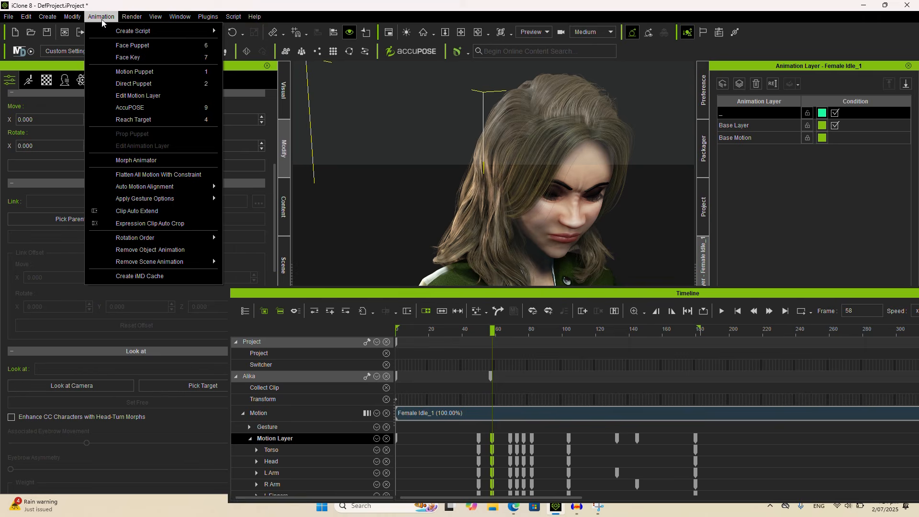
pyautogui.click(132, 45)
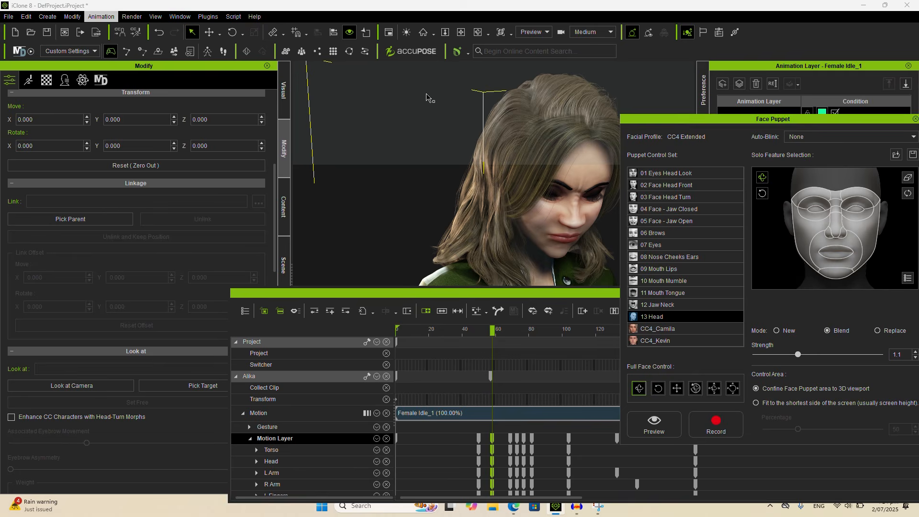
pyautogui.click(915, 119)
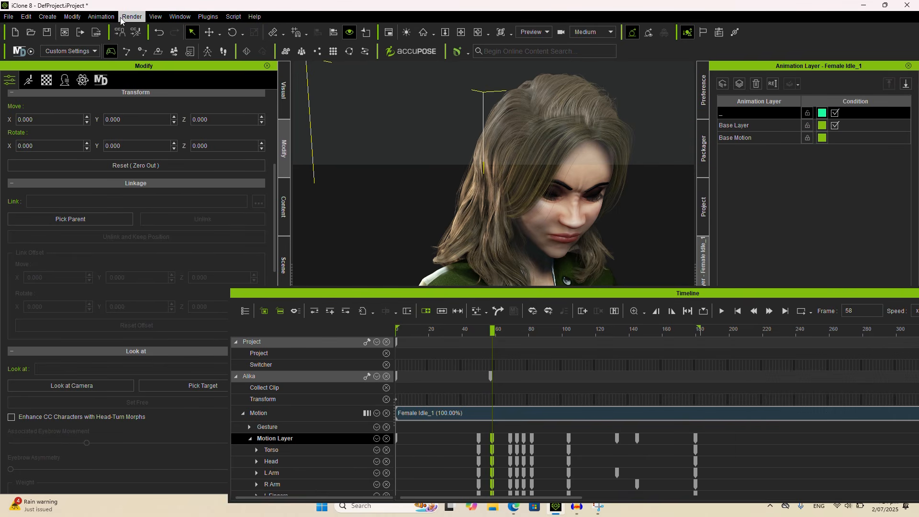
# Open Face Key at frame 58 and set Jaw_Open to 24
pyautogui.click(102, 17)
pyautogui.click(128, 57)
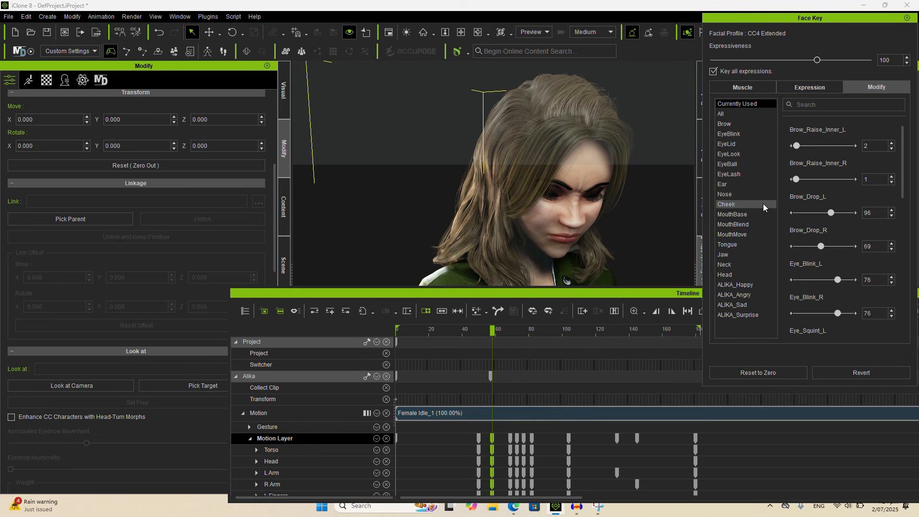
pyautogui.click(745, 234)
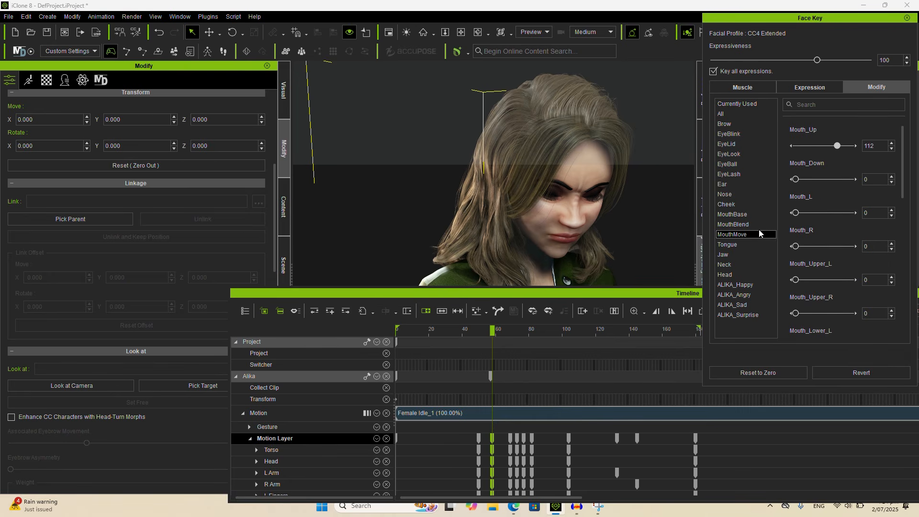
pyautogui.click(740, 255)
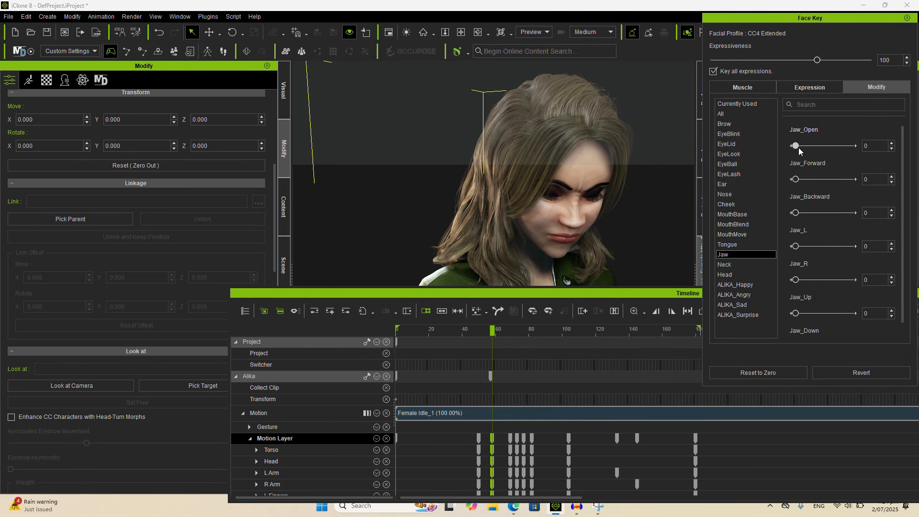
pyautogui.moveTo(798, 147); pyautogui.dragTo(806, 147)
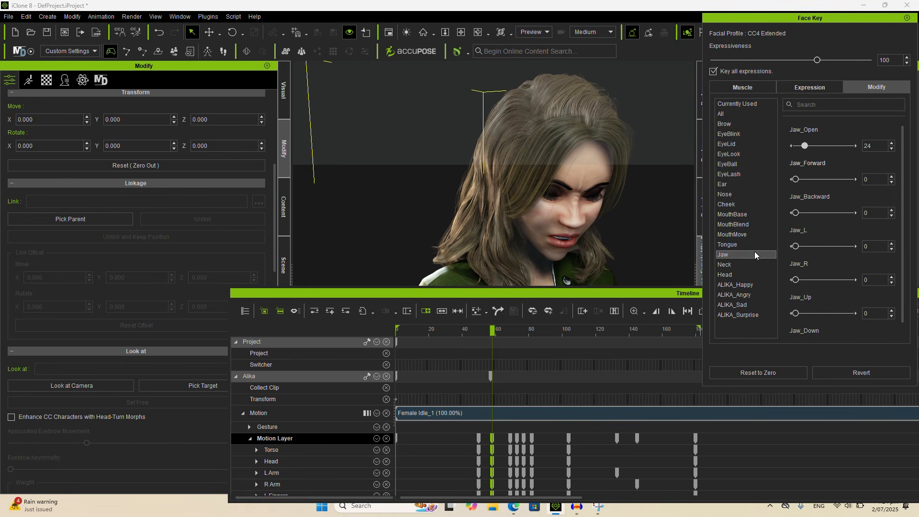
# Set Mouth_Up_Upper_R to 12 and Mouth_Down_Lower_L to 17 at frame 58
pyautogui.click(743, 234)
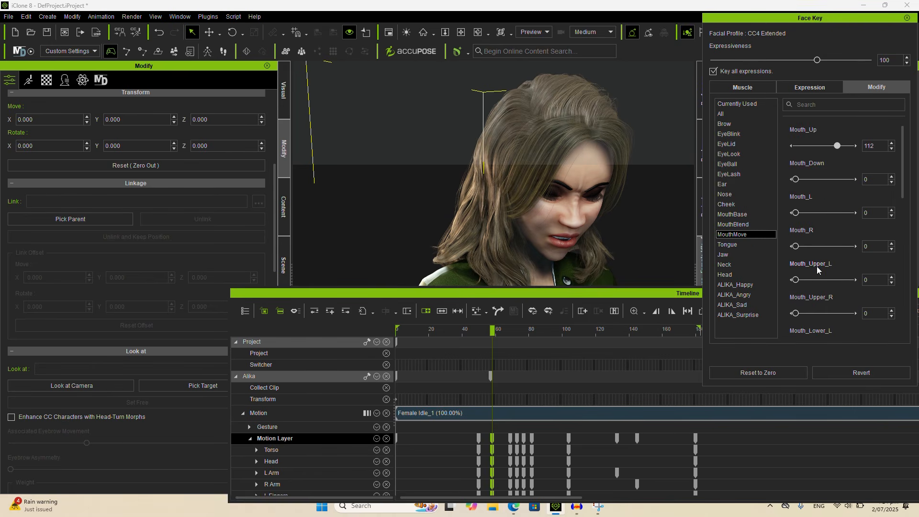
pyautogui.scroll(-5, 819, 268)
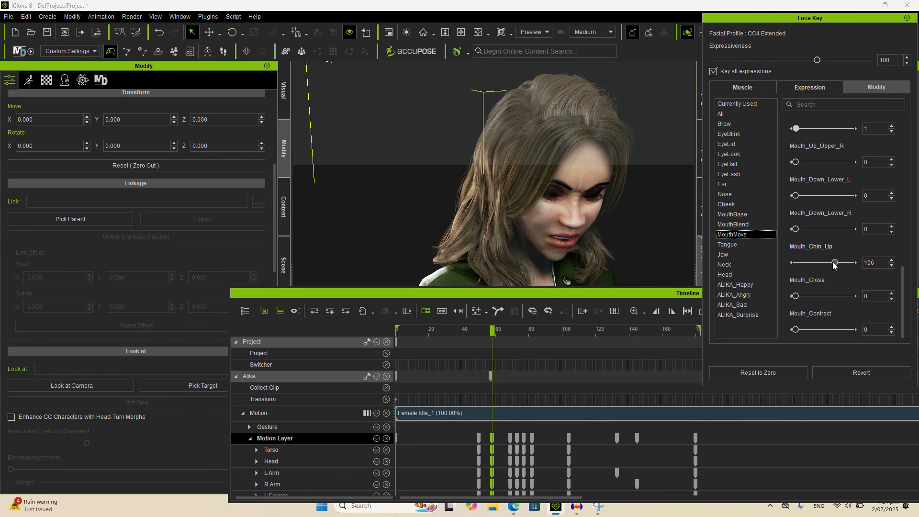
pyautogui.moveTo(797, 196); pyautogui.dragTo(817, 196)
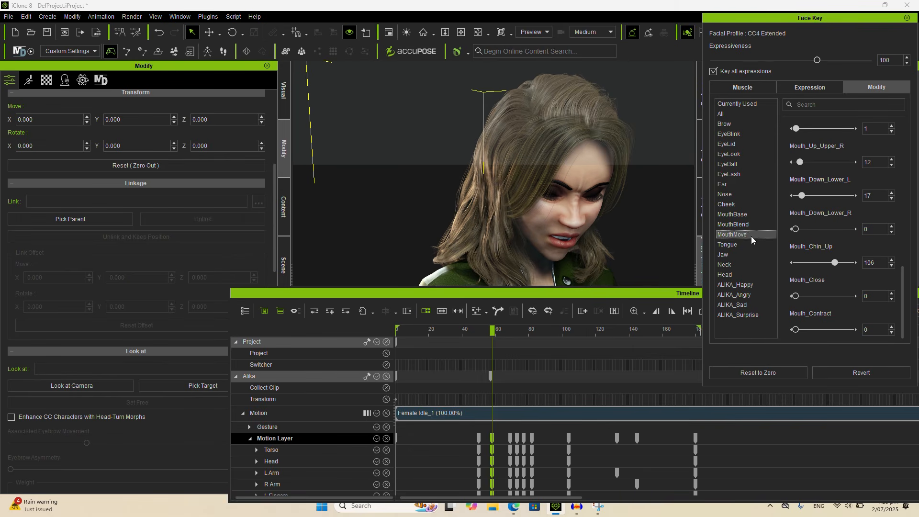
# Set Jaw_Open to 12 at frame 58 and play back the expression
pyautogui.click(741, 225)
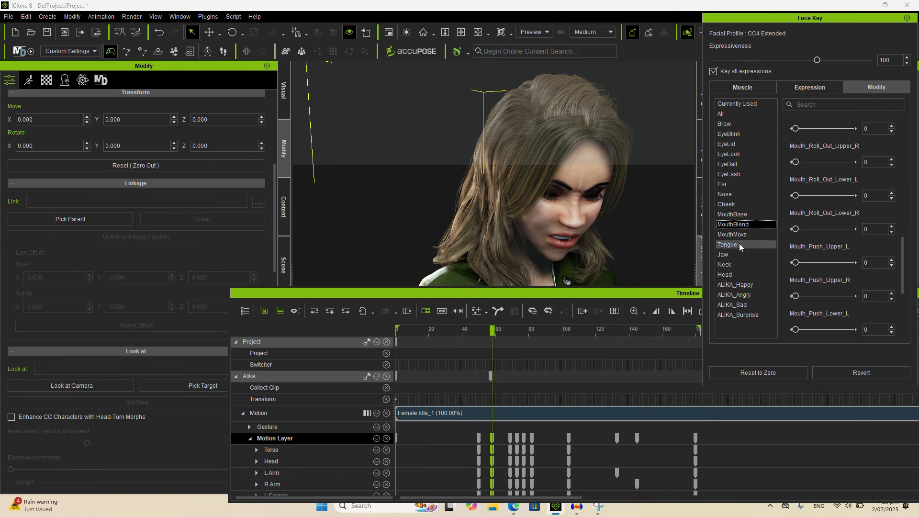
pyautogui.click(732, 255)
pyautogui.moveTo(806, 131); pyautogui.dragTo(803, 131)
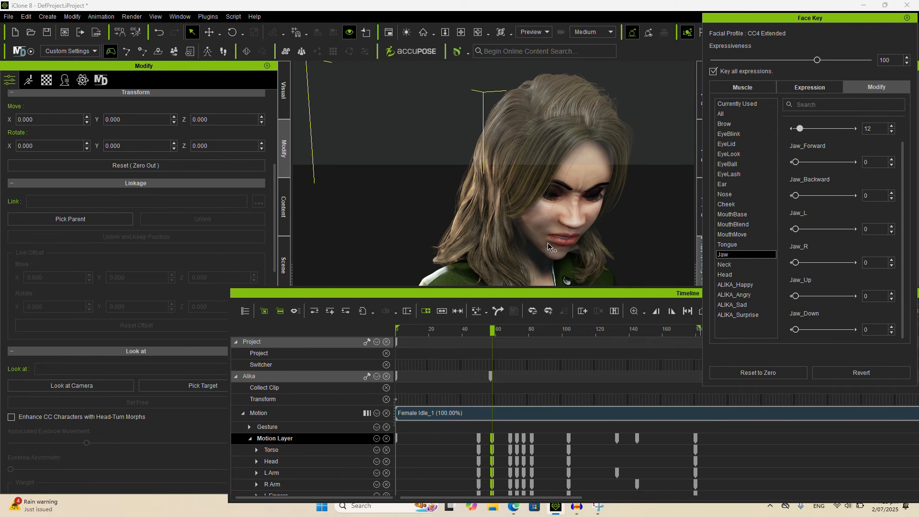
pyautogui.press('space')
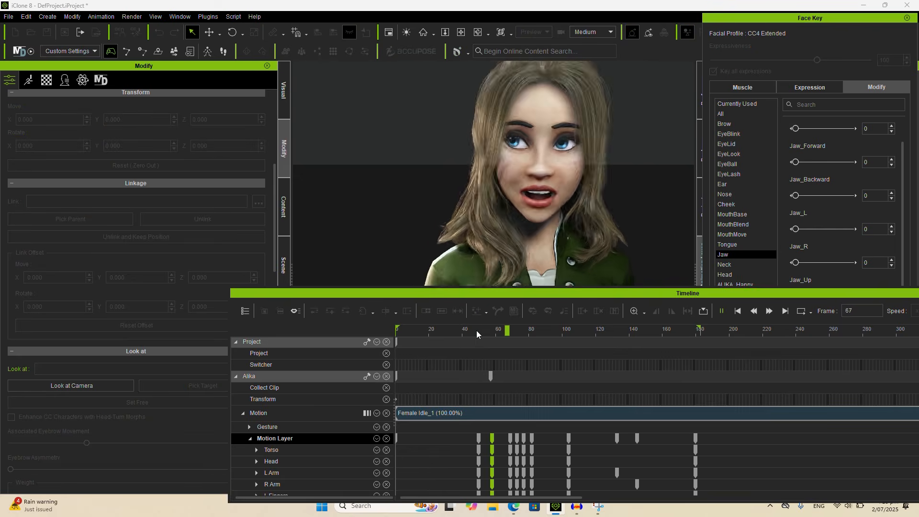
# At frame 69, set Brow_Raise_Outer_L to 86, Brow_Raise_Outer_R to 54, and Brow_Raise_Inner_L and Brow_Raise_Inner_R to 150
pyautogui.moveTo(478, 330); pyautogui.dragTo(512, 329)
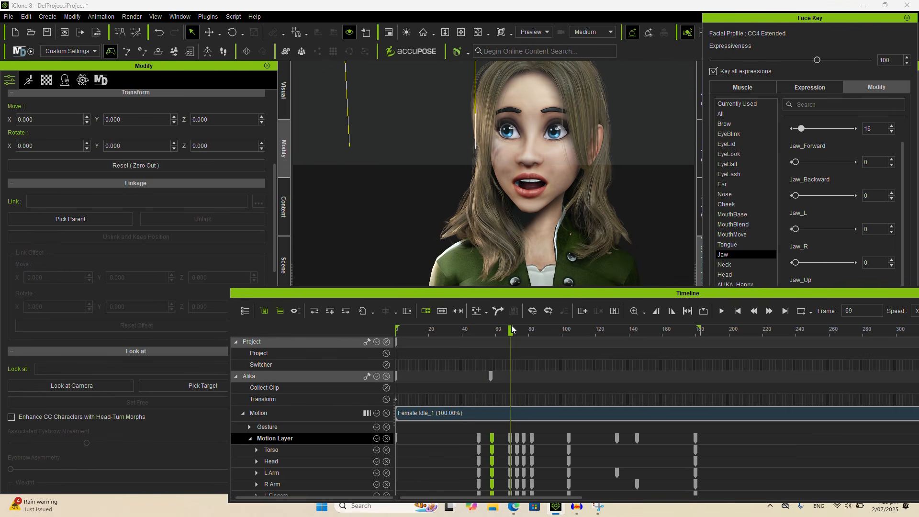
pyautogui.click(511, 439)
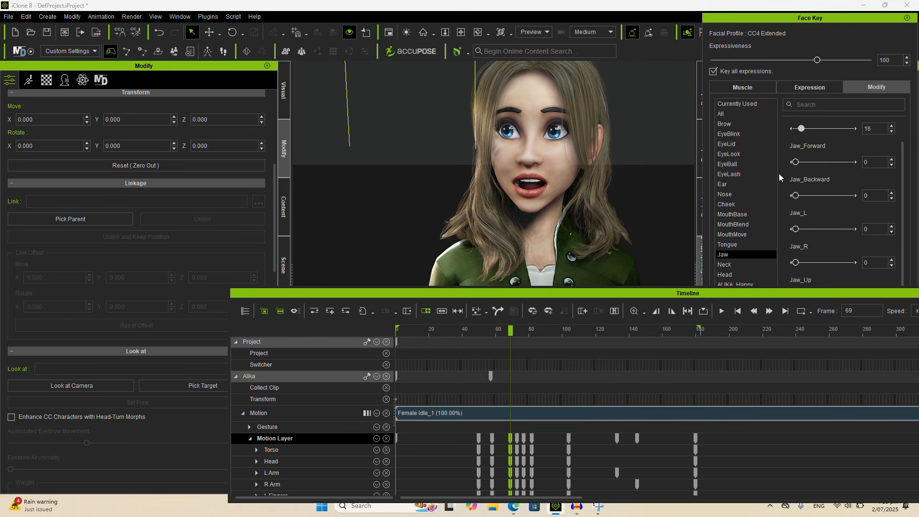
pyautogui.click(735, 125)
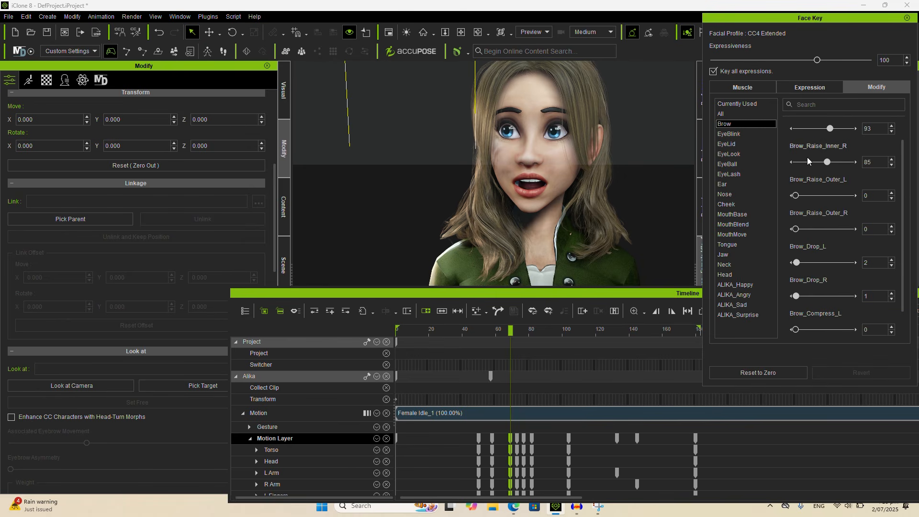
pyautogui.moveTo(813, 195); pyautogui.dragTo(828, 192)
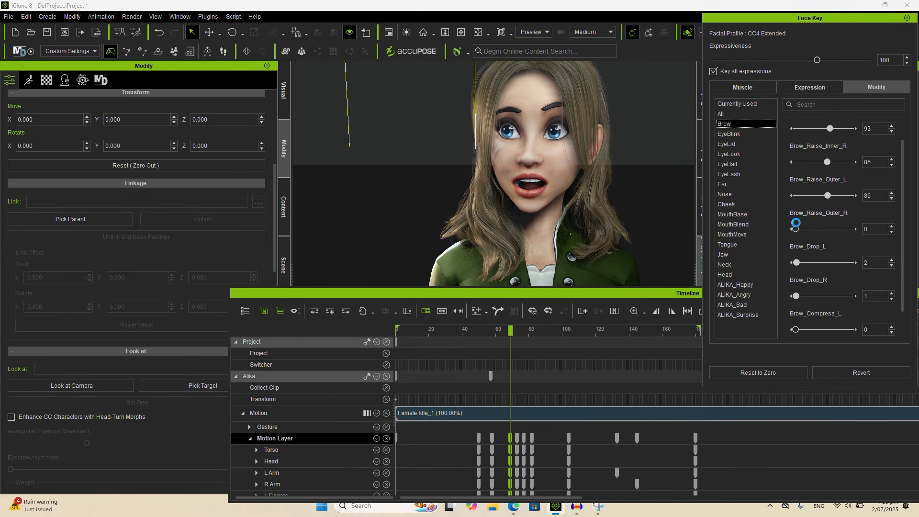
pyautogui.moveTo(796, 229); pyautogui.dragTo(816, 229)
pyautogui.scroll(1, 849, 177)
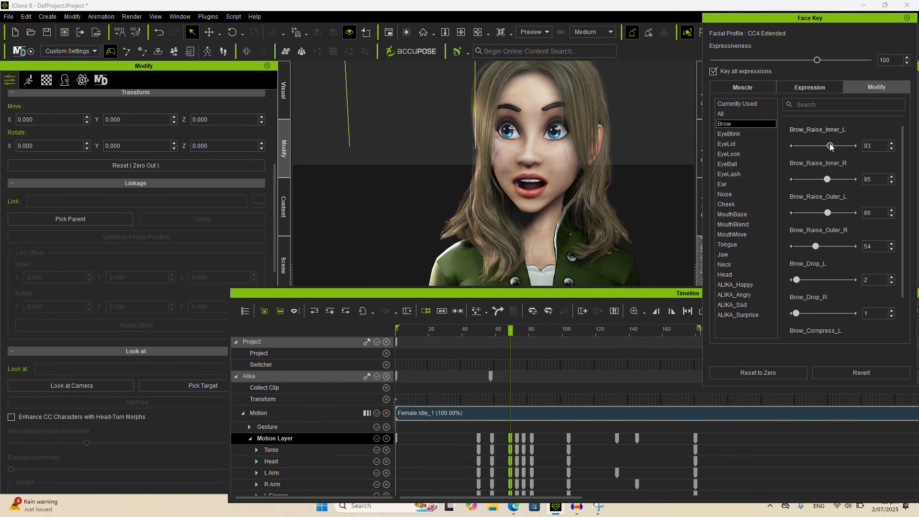
pyautogui.moveTo(830, 145); pyautogui.dragTo(854, 146)
pyautogui.moveTo(827, 180); pyautogui.dragTo(859, 177)
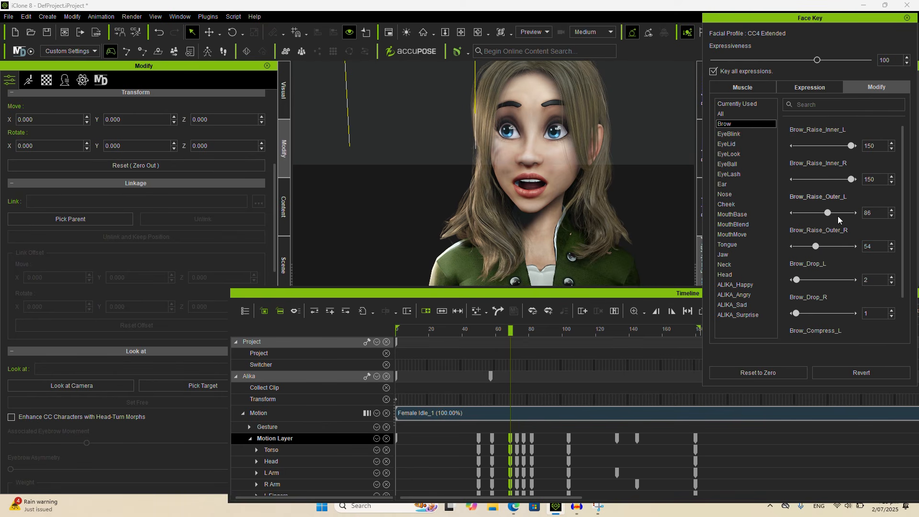
# Play back the head turn to check the brow expression, and scrub to frame 71
pyautogui.click(483, 328)
pyautogui.press('space')
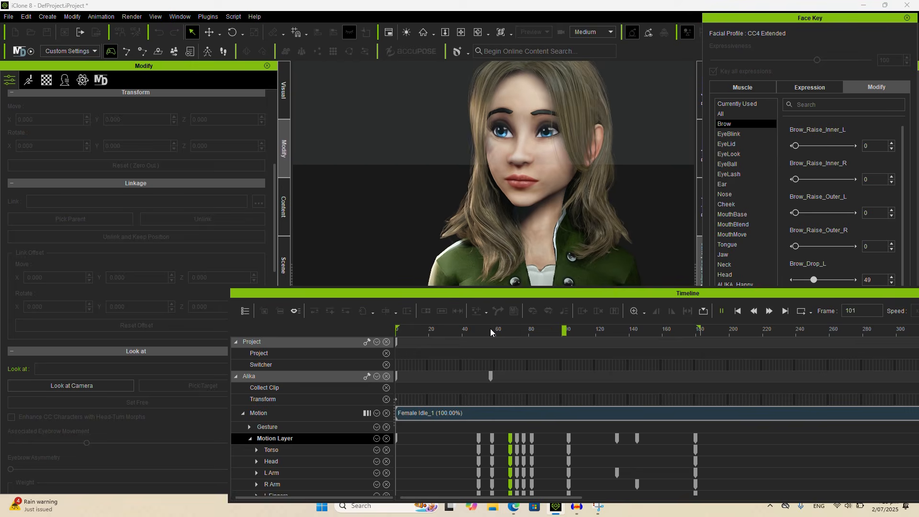
pyautogui.press('space')
pyautogui.click(480, 329)
pyautogui.press('space')
pyautogui.press('space')
pyautogui.moveTo(480, 329); pyautogui.dragTo(515, 330)
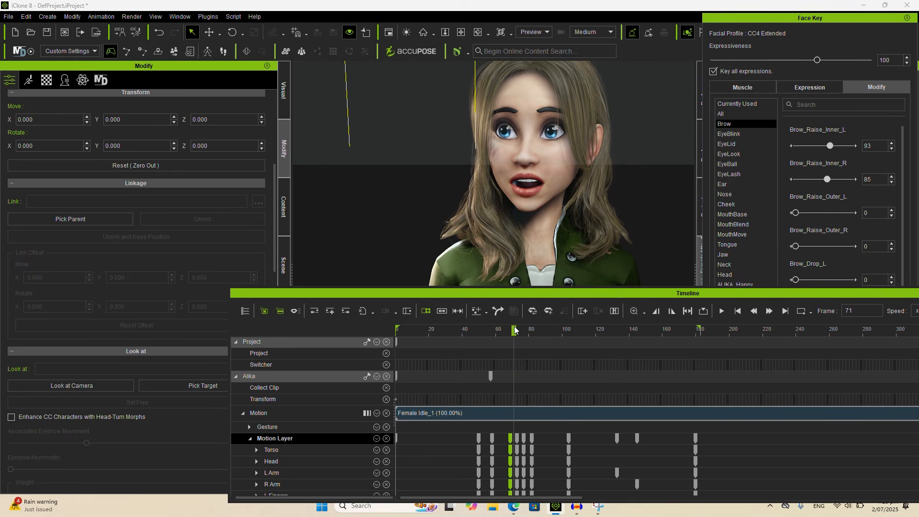
# Expand the Expression Layer track and undo the brow expression key at frame 69, leaving the key at frame 70
pyautogui.scroll(-3, 487, 442)
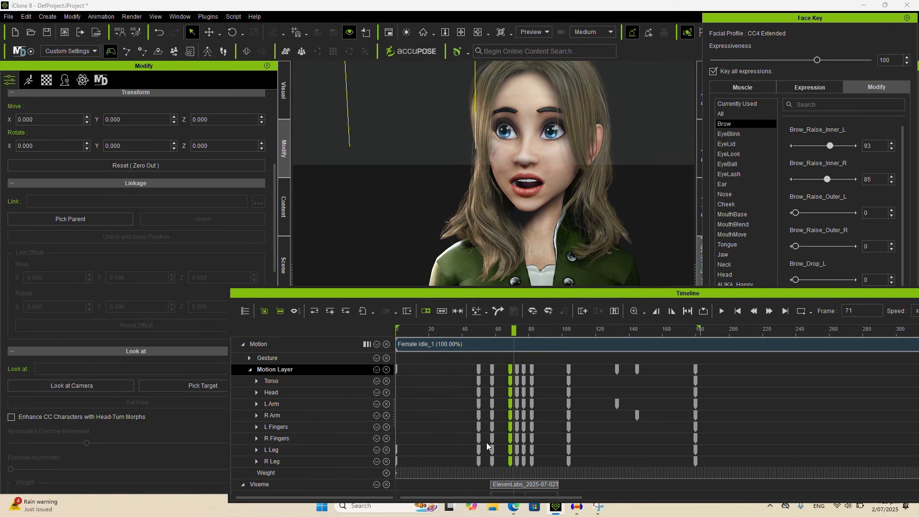
pyautogui.click(249, 489)
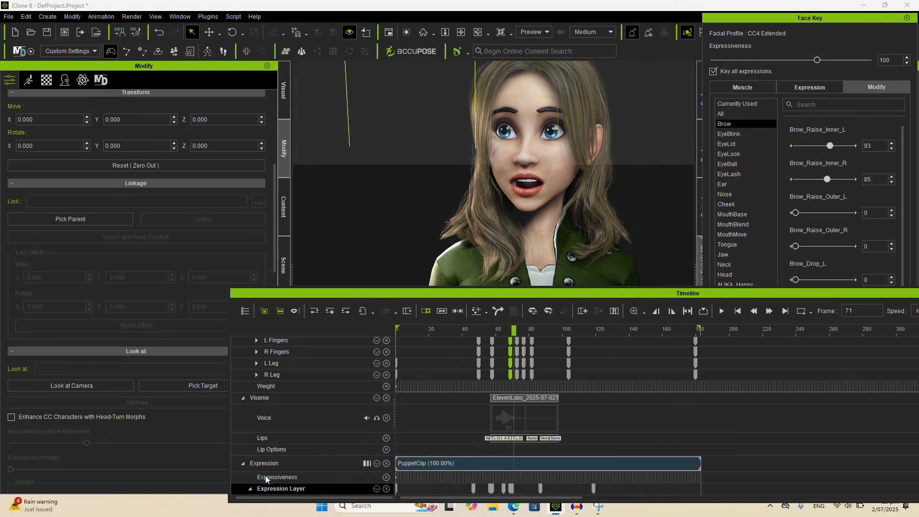
pyautogui.scroll(-2, 306, 460)
pyautogui.scroll(2, 309, 439)
pyautogui.scroll(-2, 311, 438)
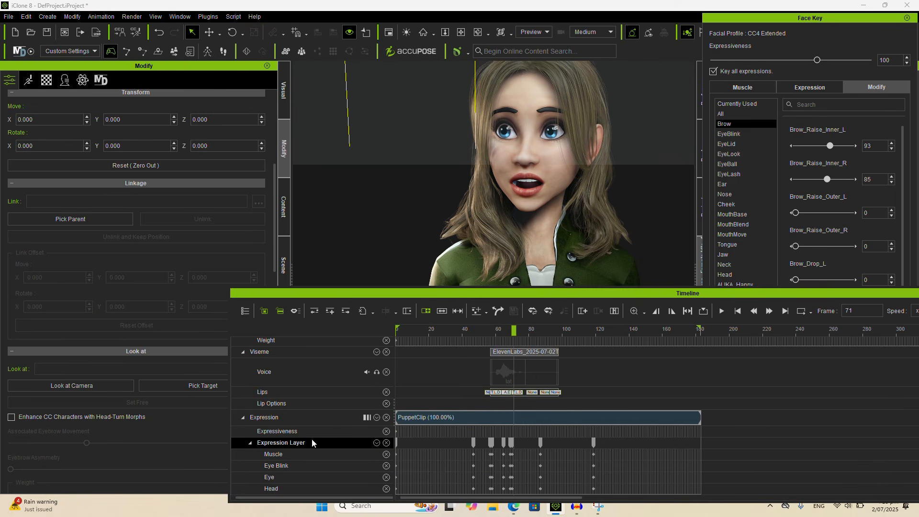
pyautogui.click(513, 443)
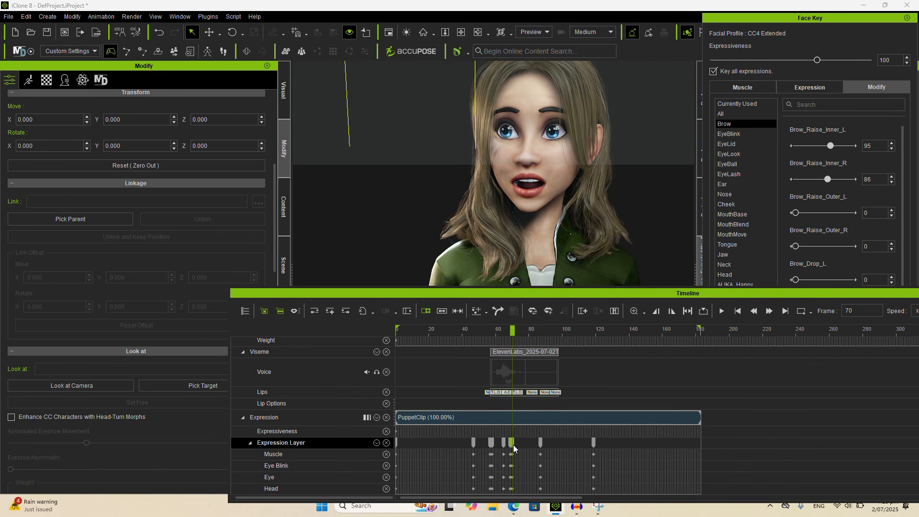
pyautogui.hotkey('ctrl', 'z')
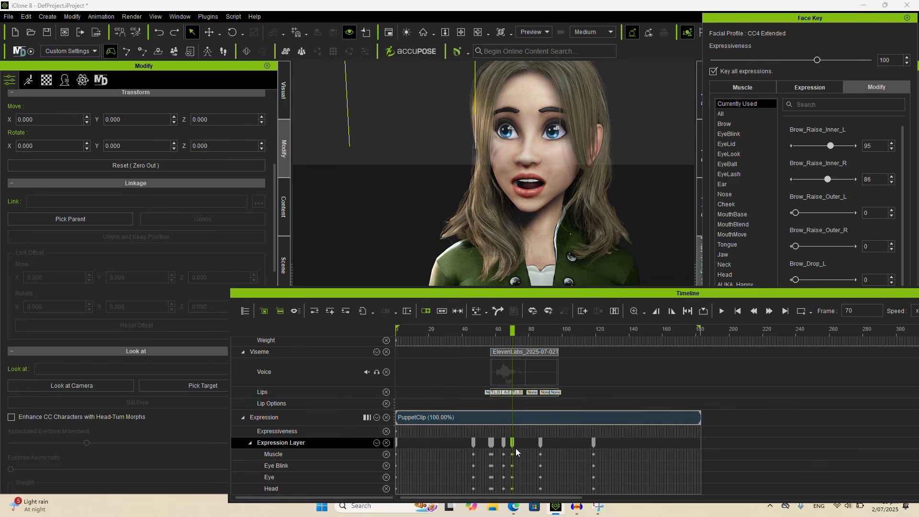
# Scrub the timeline between frames 57 and 70 to check the expression keys against the voice clip
pyautogui.click(491, 331)
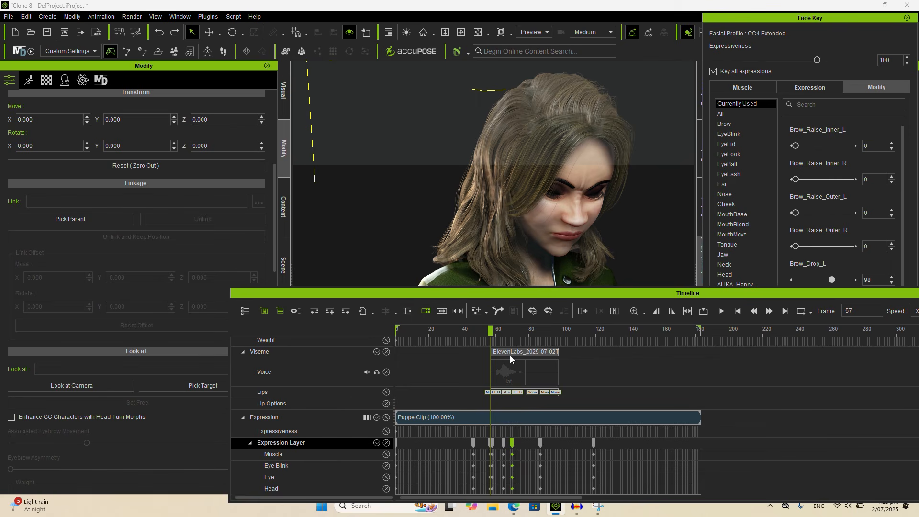
pyautogui.scroll(2, 502, 367)
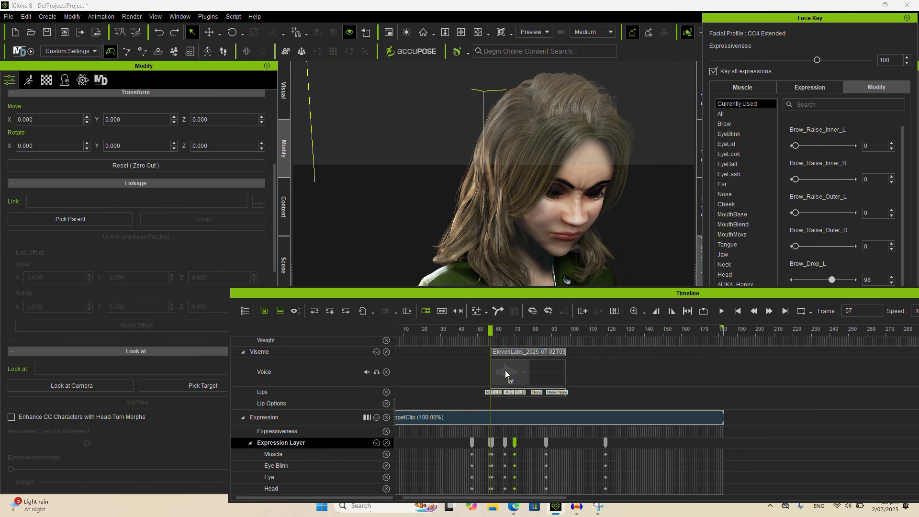
pyautogui.click(516, 329)
pyautogui.scroll(3, 517, 329)
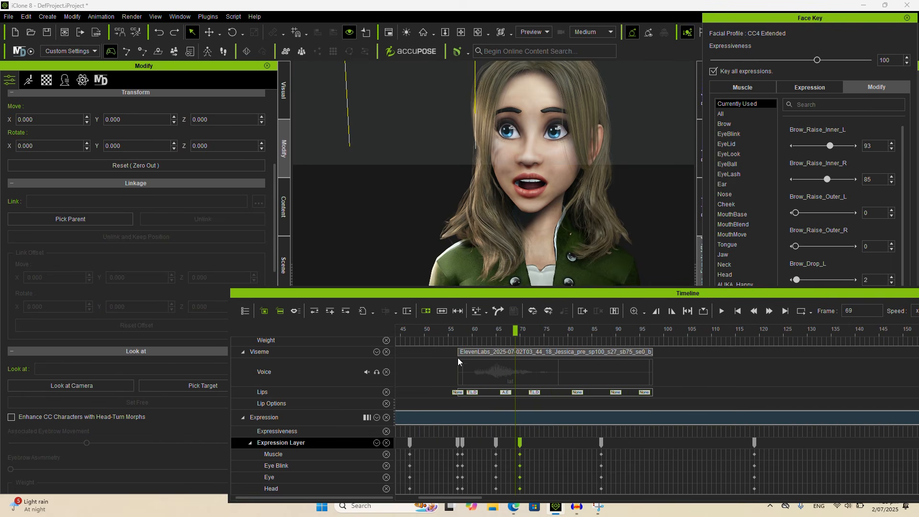
pyautogui.moveTo(453, 332); pyautogui.dragTo(496, 329)
pyautogui.click(457, 443)
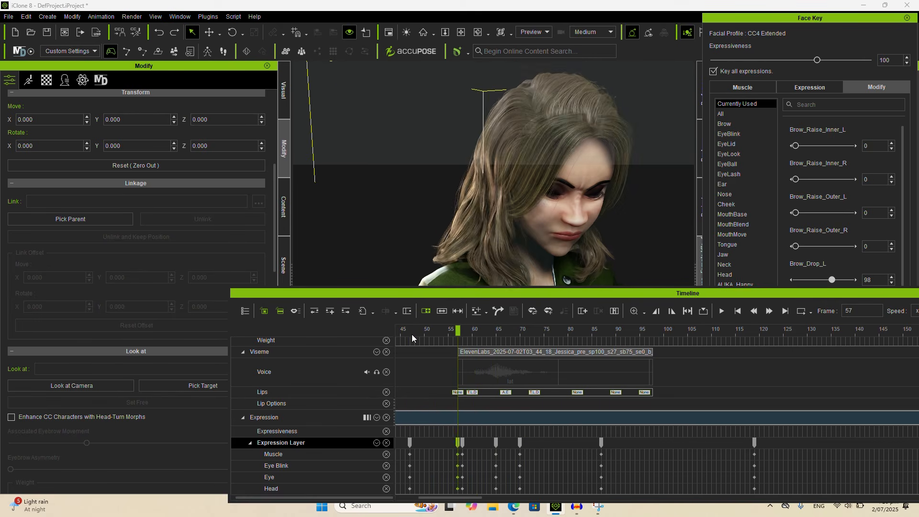
pyautogui.moveTo(412, 334); pyautogui.dragTo(522, 331)
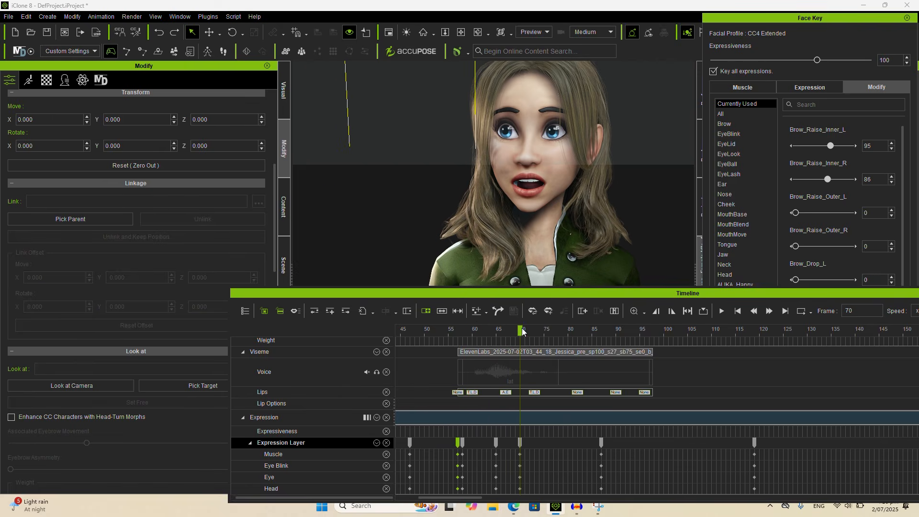
# On the frame 70 expression key, set Brow_Raise_Inner_L to 150 and Brow_Raise_Inner_R to 129, and increase Brow_Raise_Outer_L and Brow_Raise_Outer_R
pyautogui.click(520, 444)
pyautogui.moveTo(835, 145); pyautogui.dragTo(851, 144)
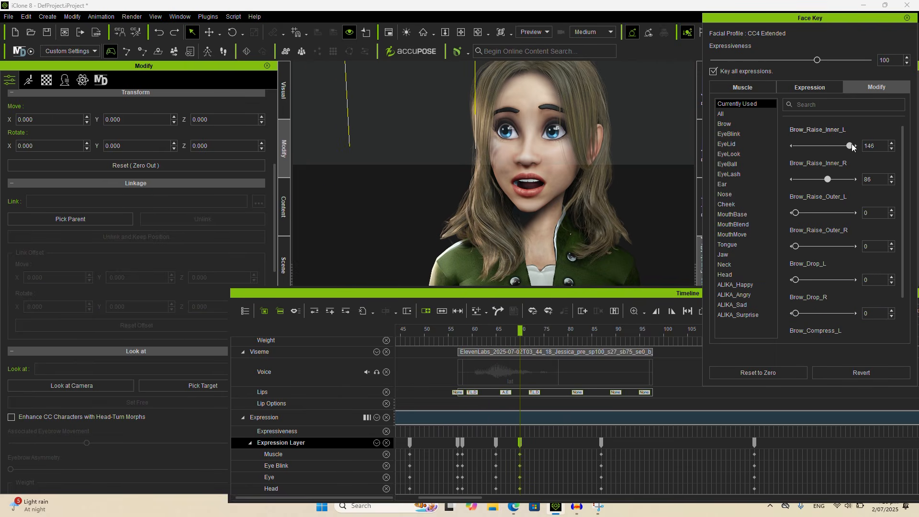
pyautogui.moveTo(826, 181); pyautogui.dragTo(843, 179)
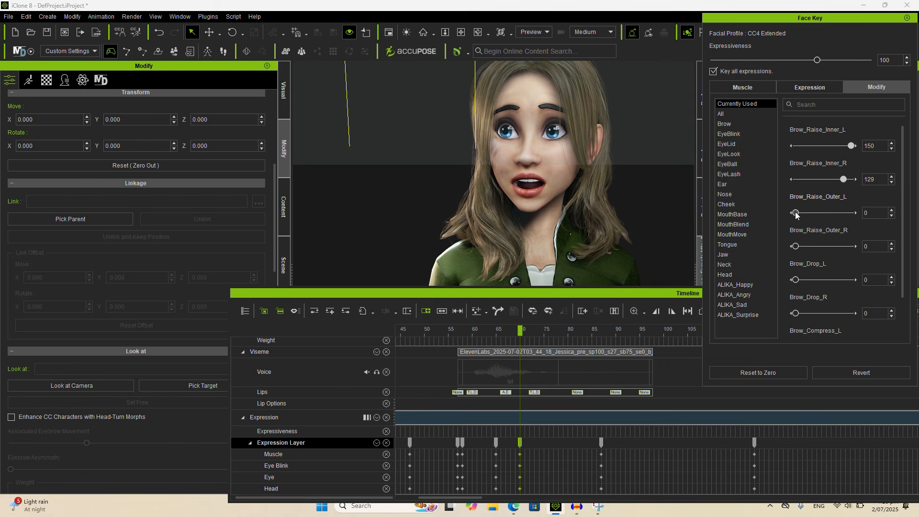
pyautogui.moveTo(796, 212); pyautogui.dragTo(826, 213)
pyautogui.moveTo(797, 246); pyautogui.dragTo(818, 246)
# Play back the animation from about frame 55 to check the raised brows
pyautogui.click(449, 334)
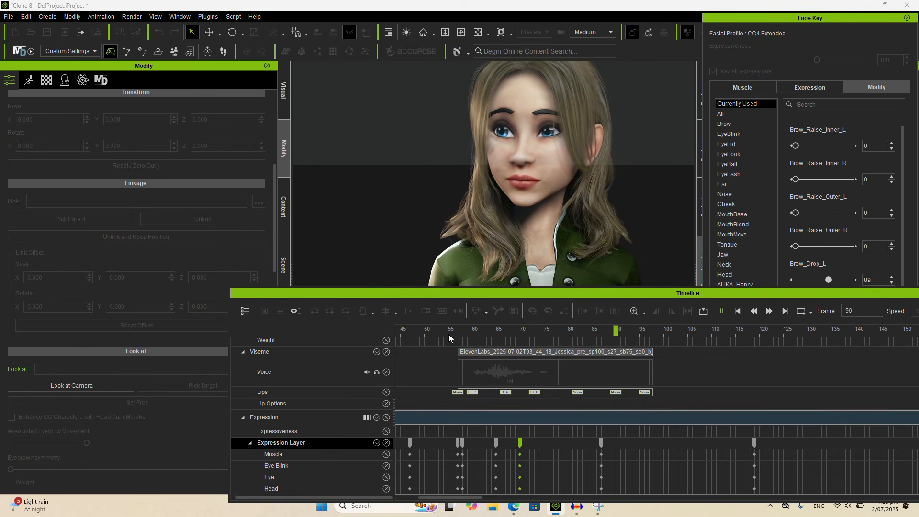
pyautogui.press('space')
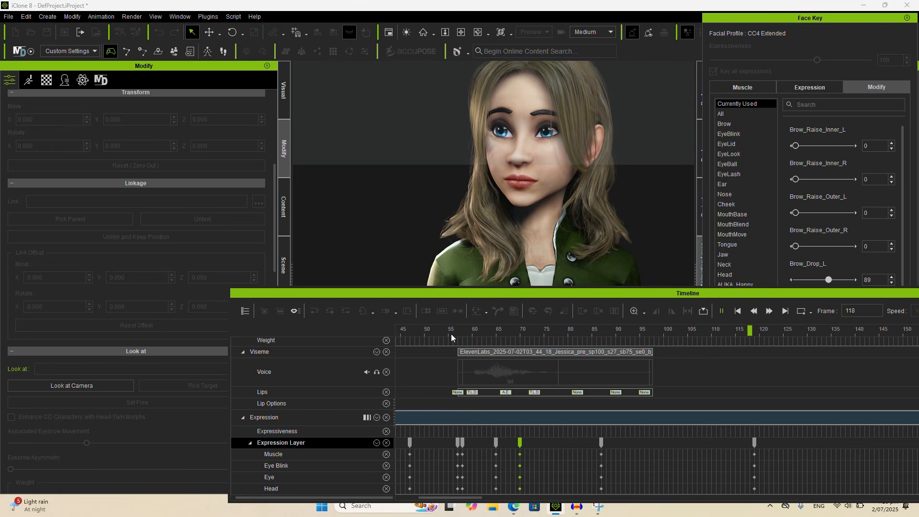
pyautogui.press('space')
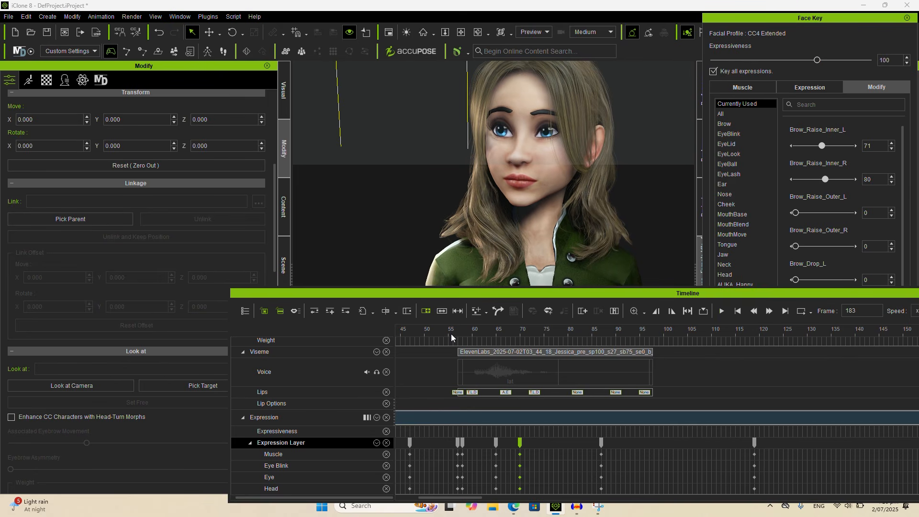
pyautogui.press('space')
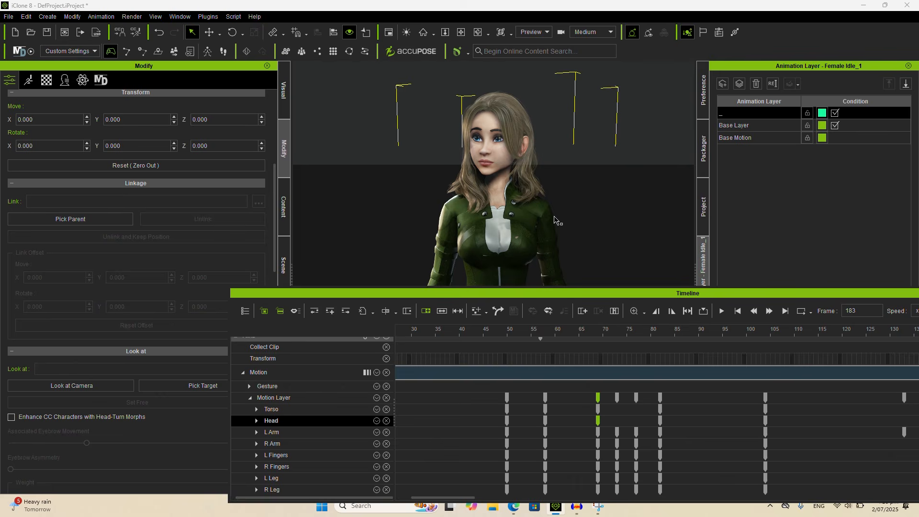
# Fit the whole motion in the timeline and review the animation from frame 0 with the head and shoulders in view
pyautogui.click(426, 311)
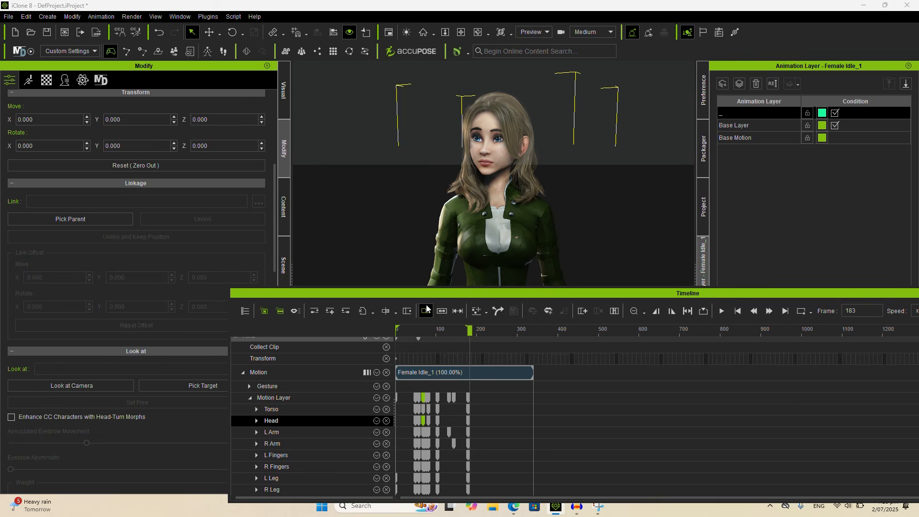
pyautogui.click(397, 330)
pyautogui.scroll(3, 465, 202)
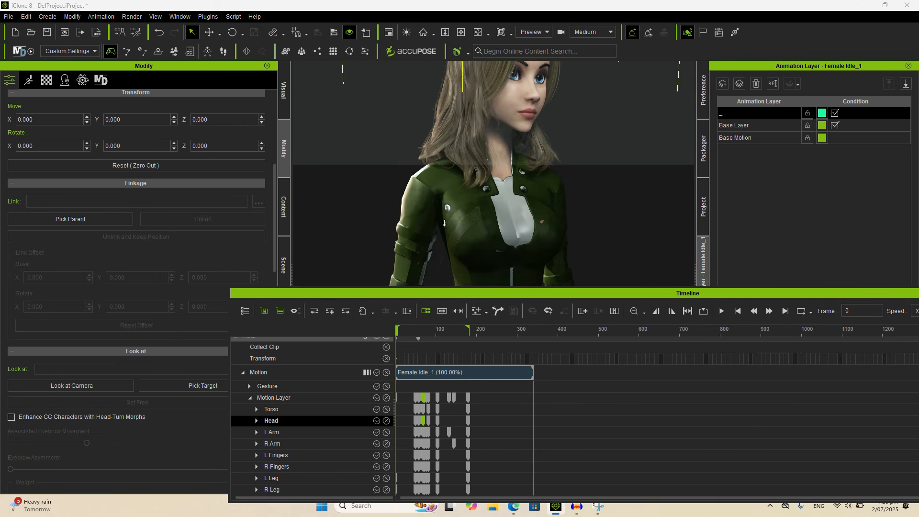
pyautogui.moveTo(464, 202); pyautogui.dragTo(493, 292, button='middle')
pyautogui.press('space')
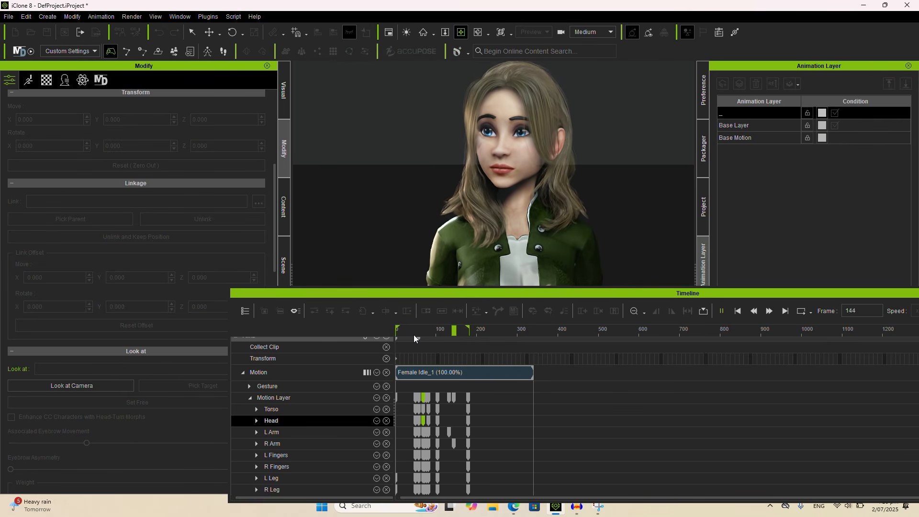
pyautogui.press('space')
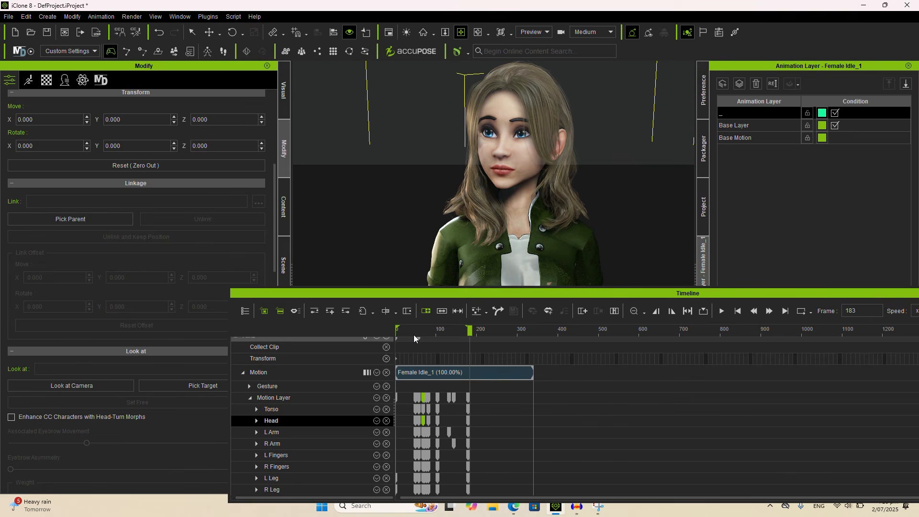
pyautogui.press('space')
pyautogui.press('space')
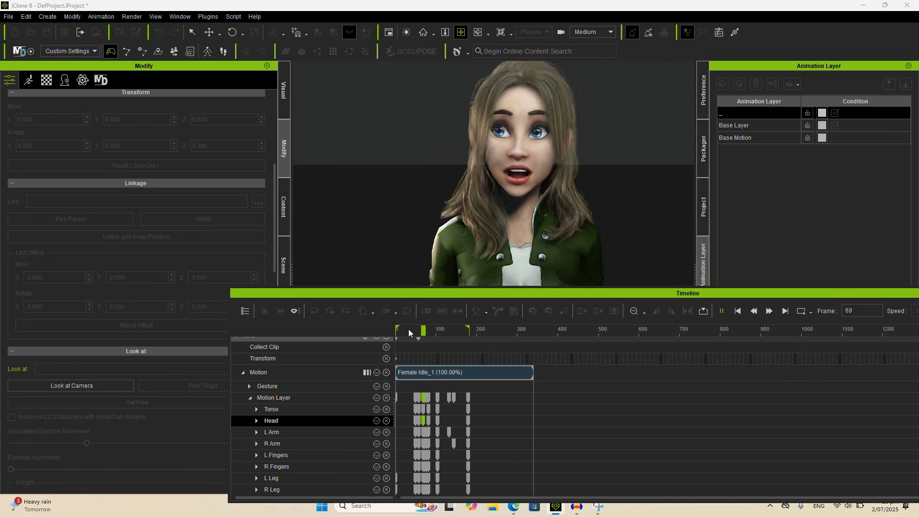